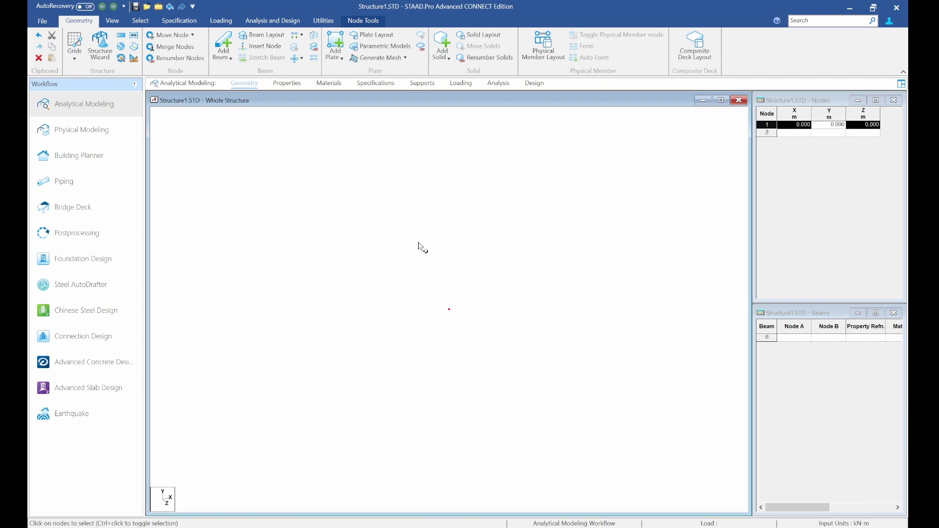
# Enter node 2 at X = 15 m in the Nodes table.
pyautogui.click(450, 304)
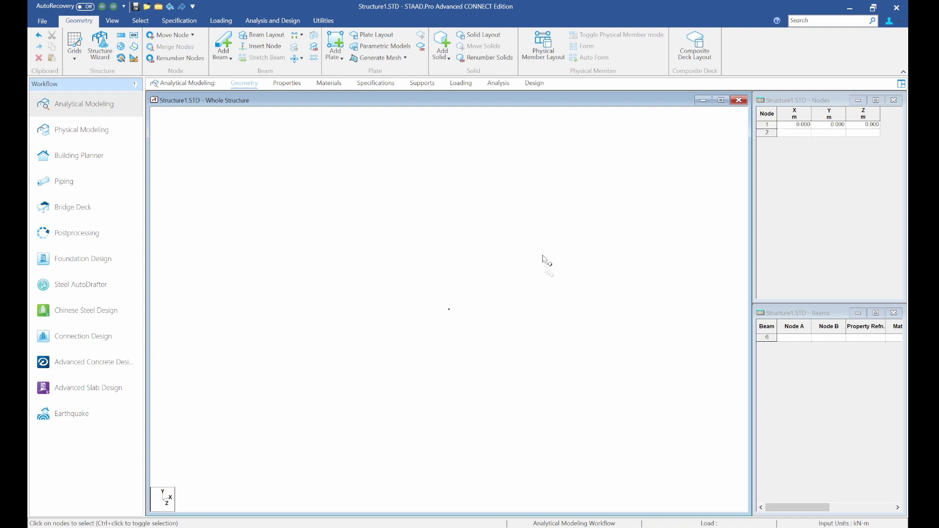
pyautogui.click(798, 133)
pyautogui.write('15')
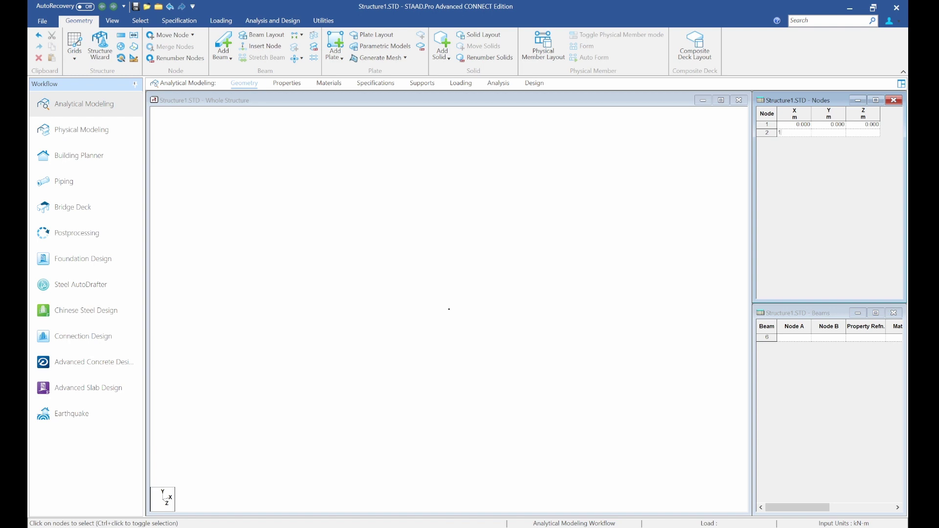
pyautogui.click(820, 133)
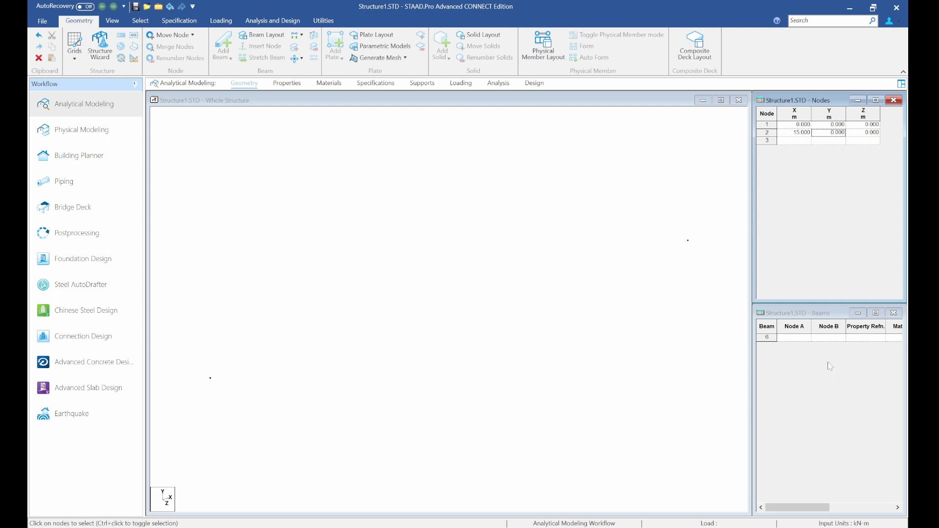
# Define beam 6 from node 1 to node 2 in the Beams table.
pyautogui.click(803, 338)
pyautogui.write('1')
pyautogui.press('Tab')
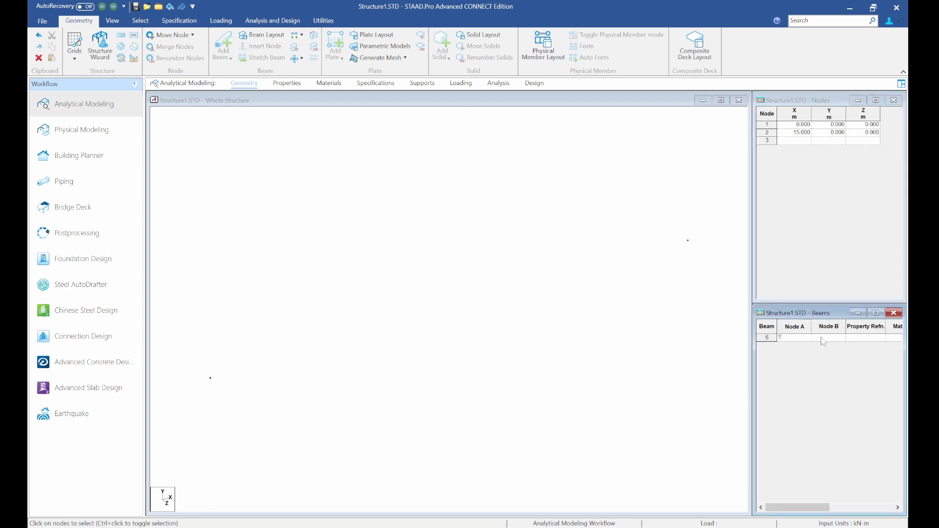
pyautogui.write('0')
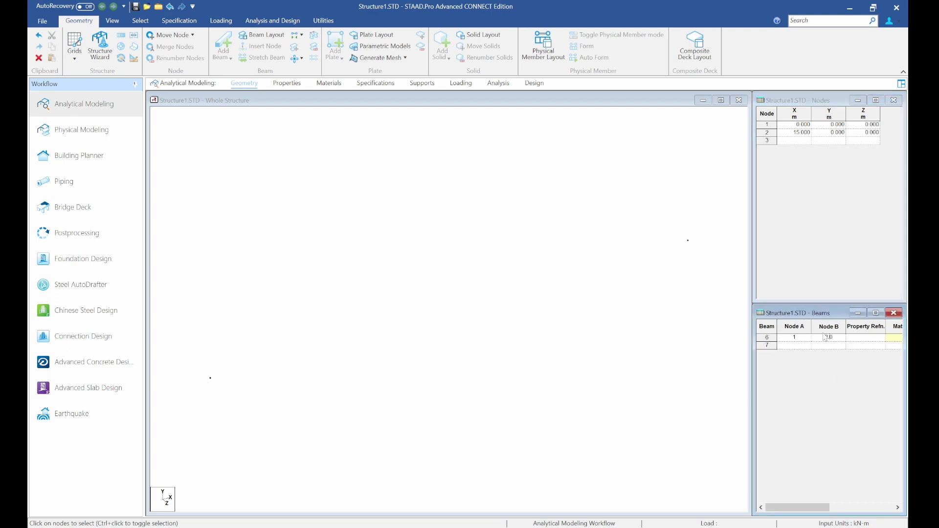
pyautogui.press('Tab')
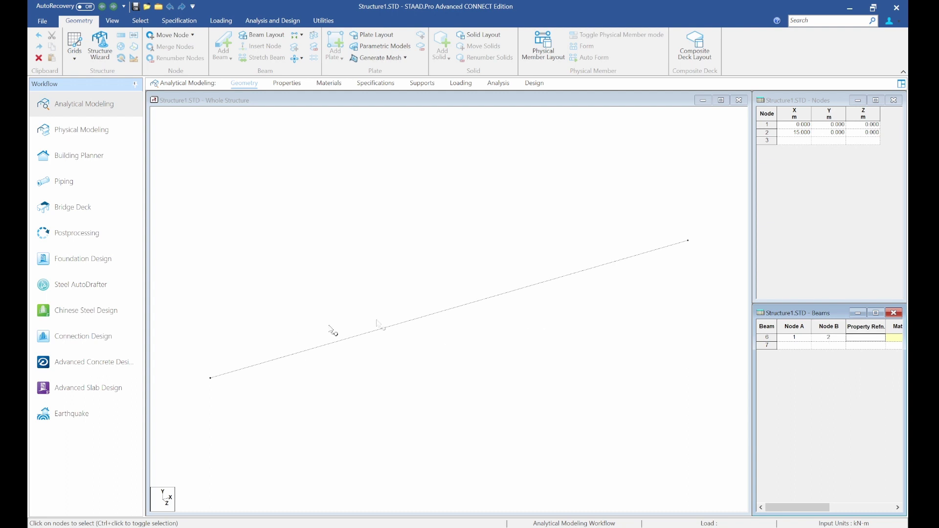
# Translationally repeat node 2 once, 2 m along global Y, creating node 3 and beam 7.
pyautogui.click(688, 241)
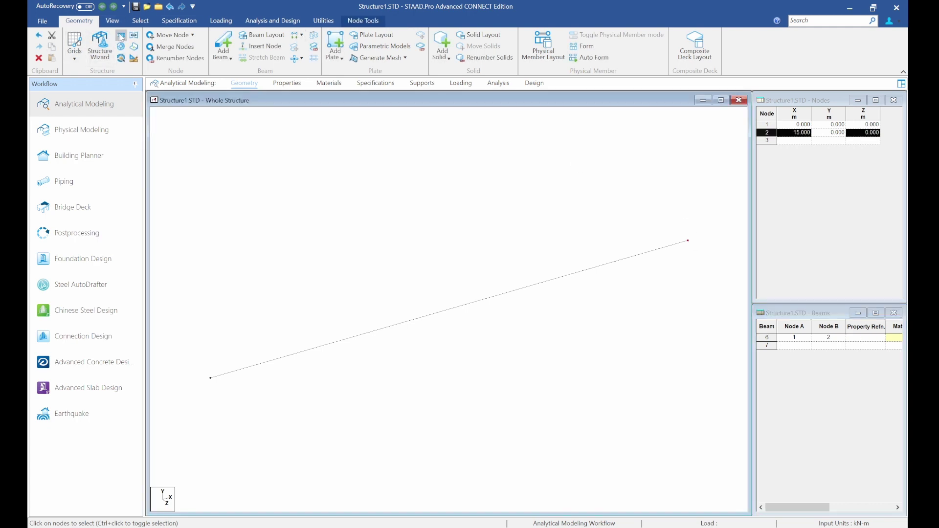
pyautogui.click(120, 36)
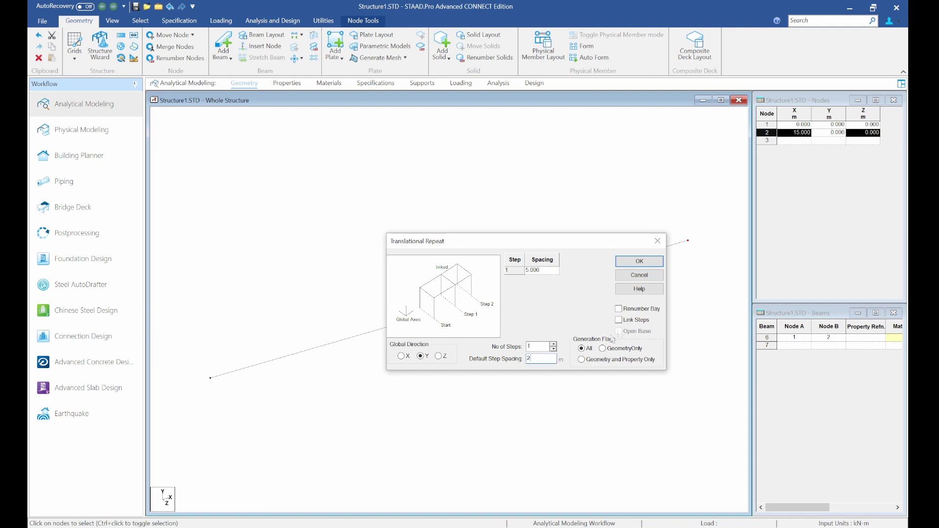
pyautogui.click(639, 262)
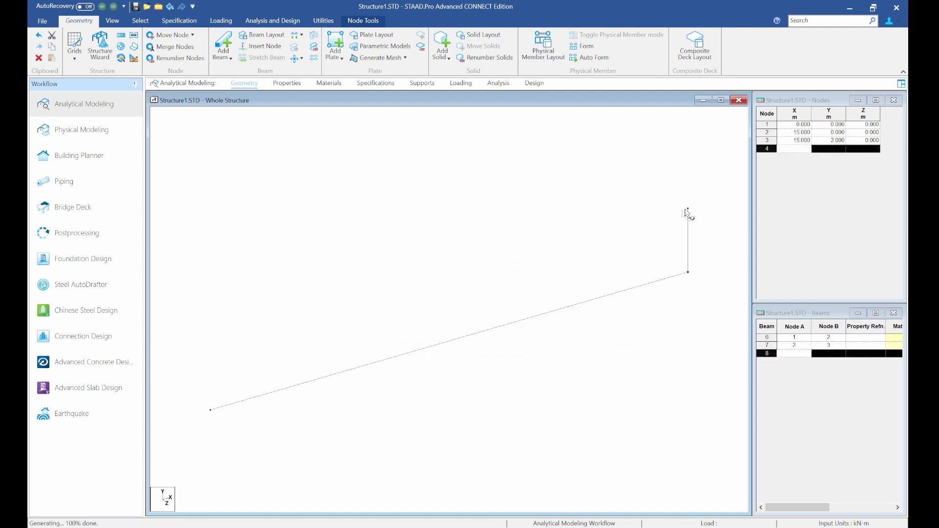
# Draw beam 8 from node 1 to node 3, then measure the 15 m span from node 1 to node 2.
pyautogui.click(225, 50)
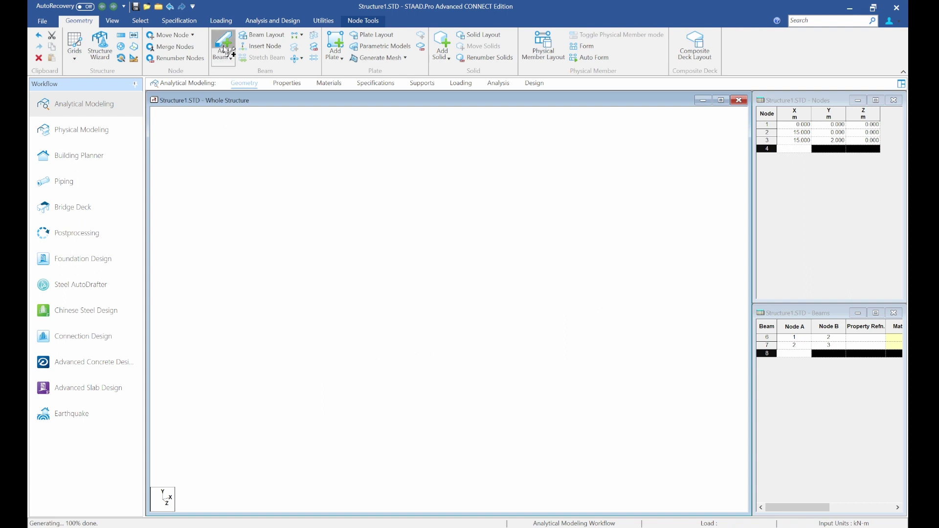
pyautogui.moveTo(211, 410); pyautogui.dragTo(691, 212)
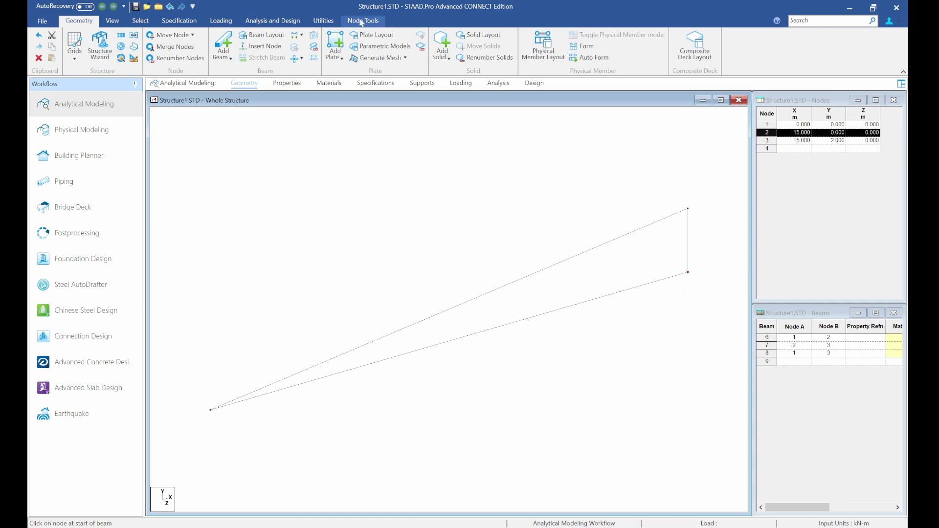
pyautogui.click(363, 21)
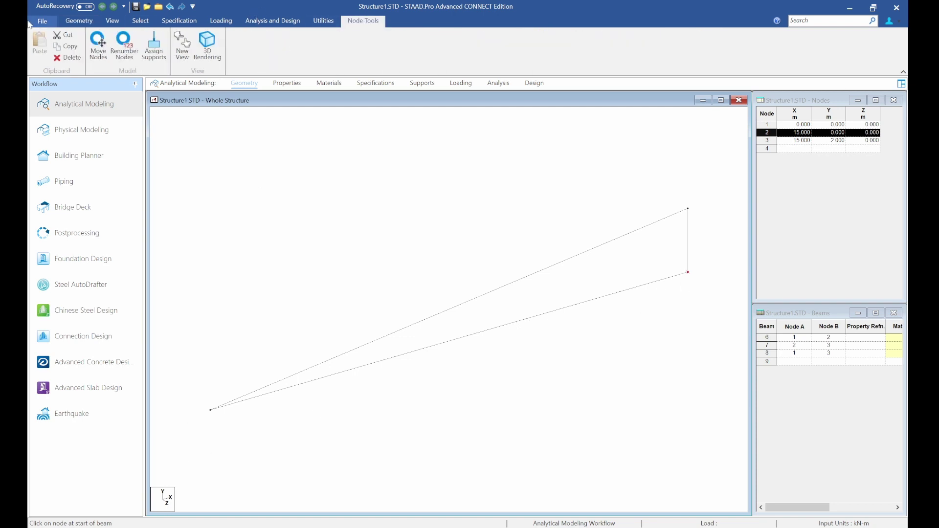
pyautogui.click(325, 21)
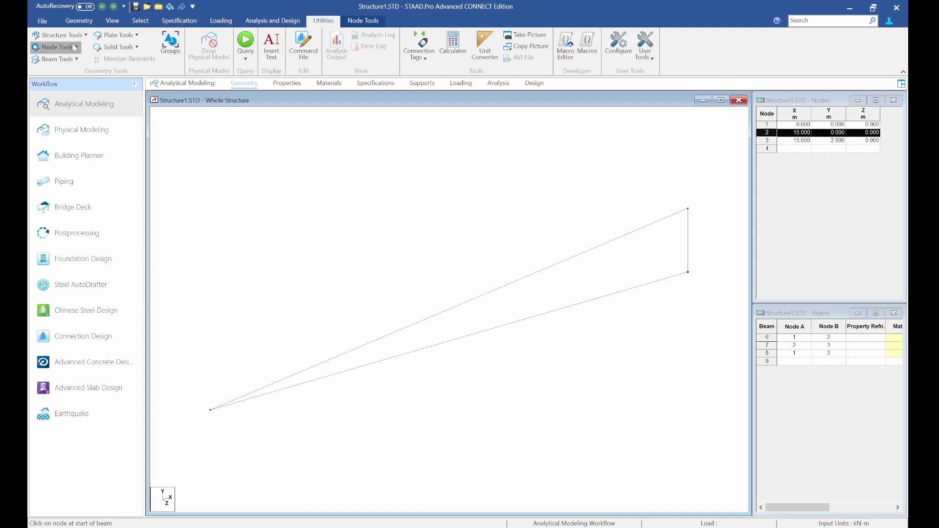
pyautogui.click(55, 47)
pyautogui.click(103, 101)
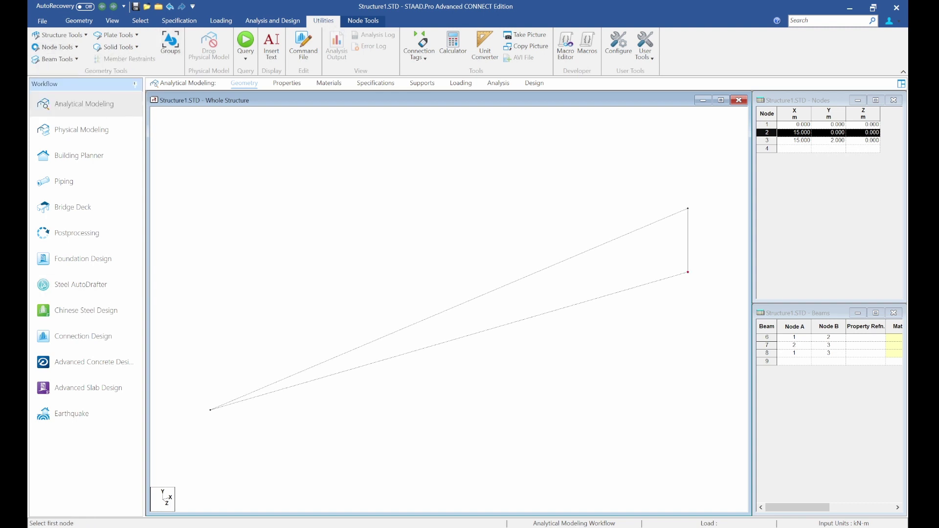
pyautogui.click(211, 411)
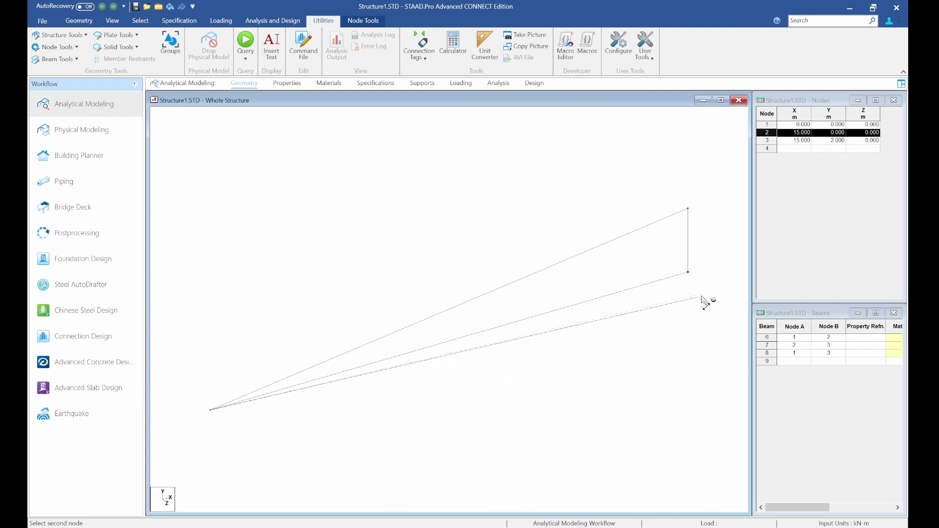
pyautogui.click(688, 273)
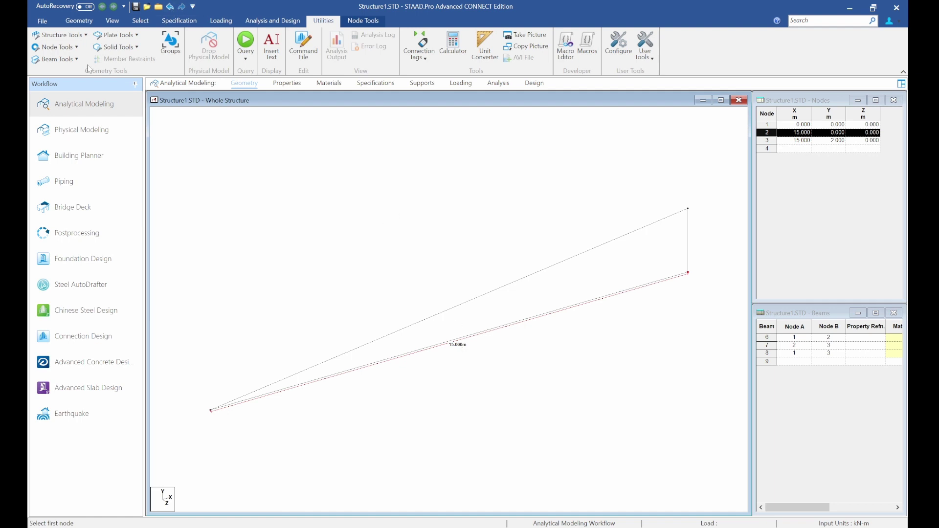
# Remove the 15.000 m distance dimension and select bottom chord beam 6.
pyautogui.click(77, 48)
pyautogui.click(94, 116)
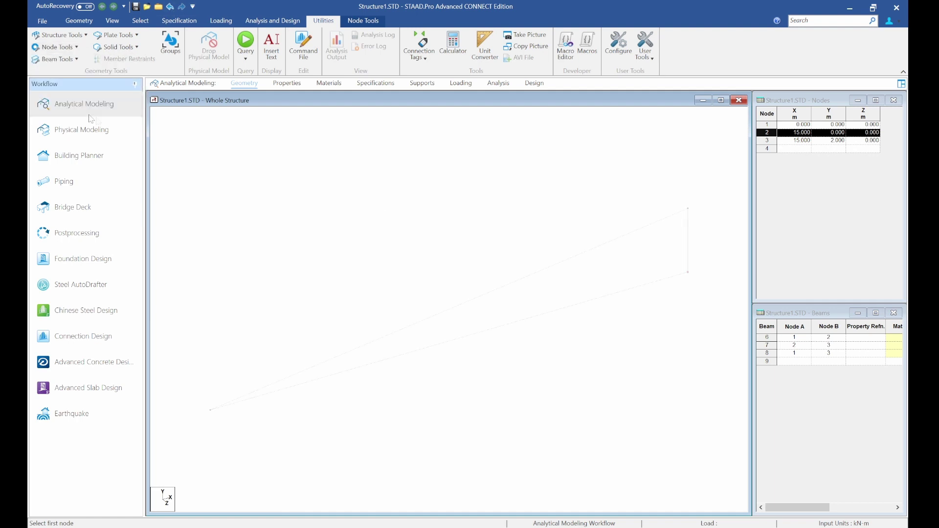
pyautogui.click(461, 339)
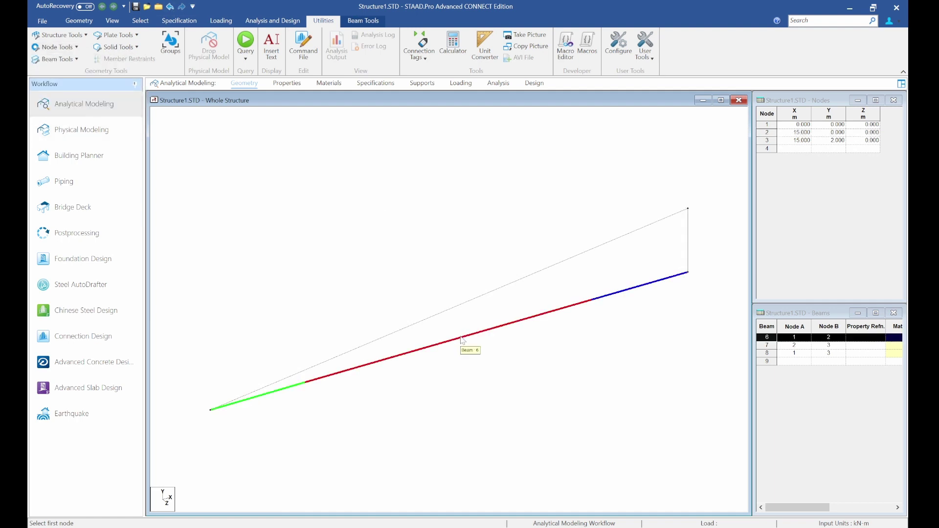
# Insert 14 evenly spaced nodes along beam 6, splitting it into 1 m segments.
pyautogui.rightClick(462, 339)
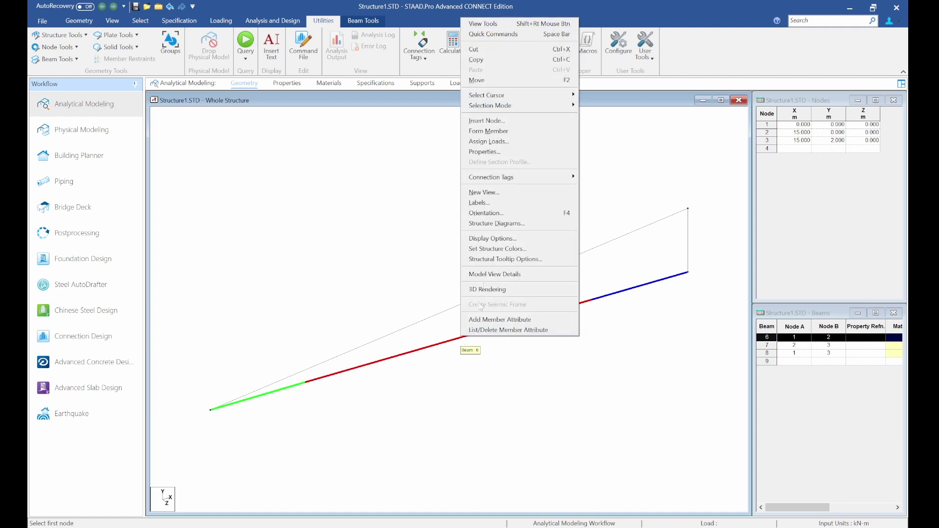
pyautogui.click(486, 121)
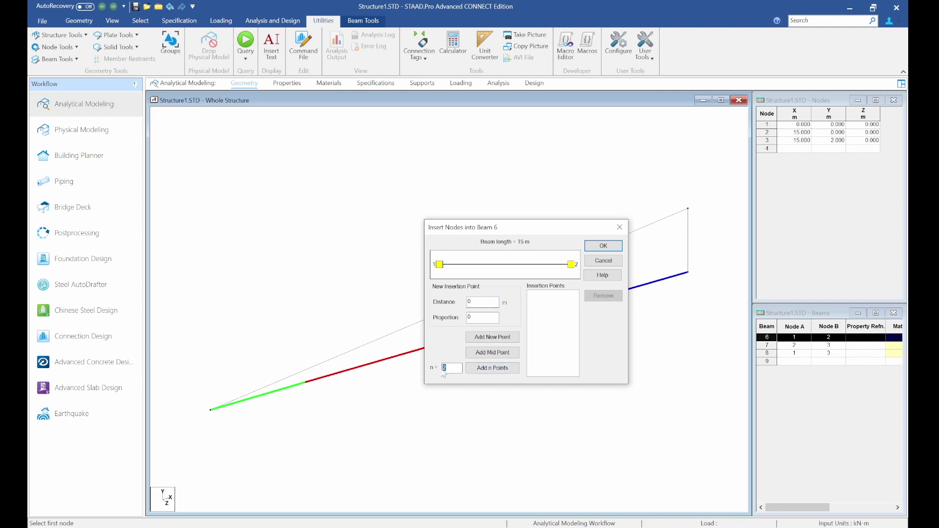
pyautogui.click(481, 369)
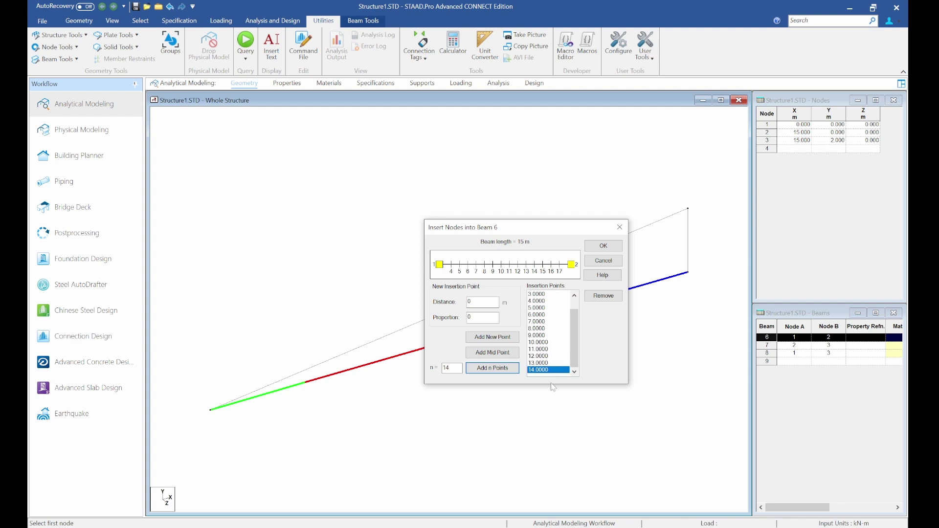
pyautogui.click(602, 247)
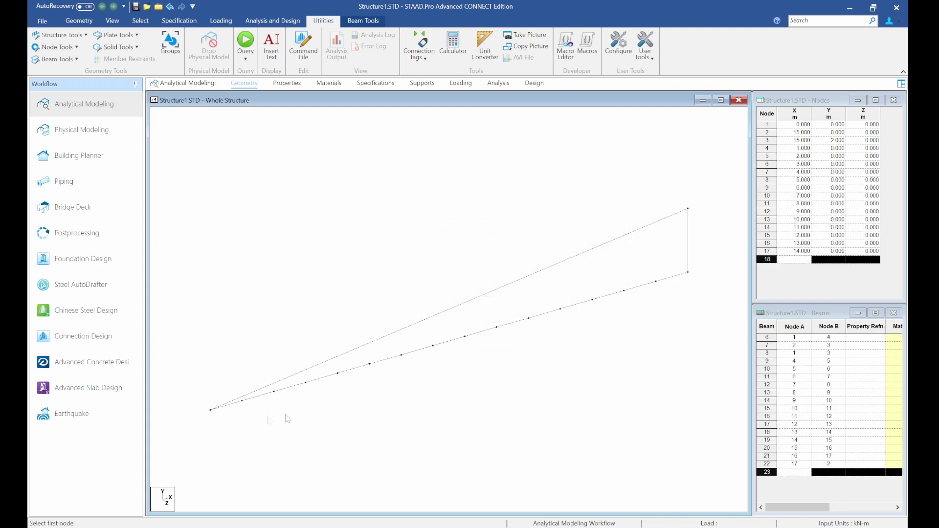
# Switch to the Nodes cursor and select node 17 near the chord's right end.
pyautogui.rightClick(251, 346)
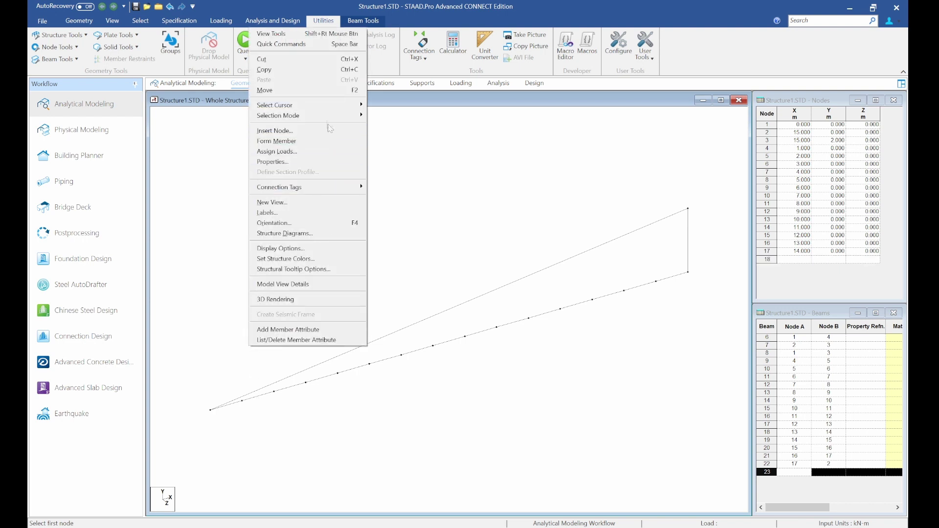
pyautogui.moveTo(329, 109)
pyautogui.click(379, 107)
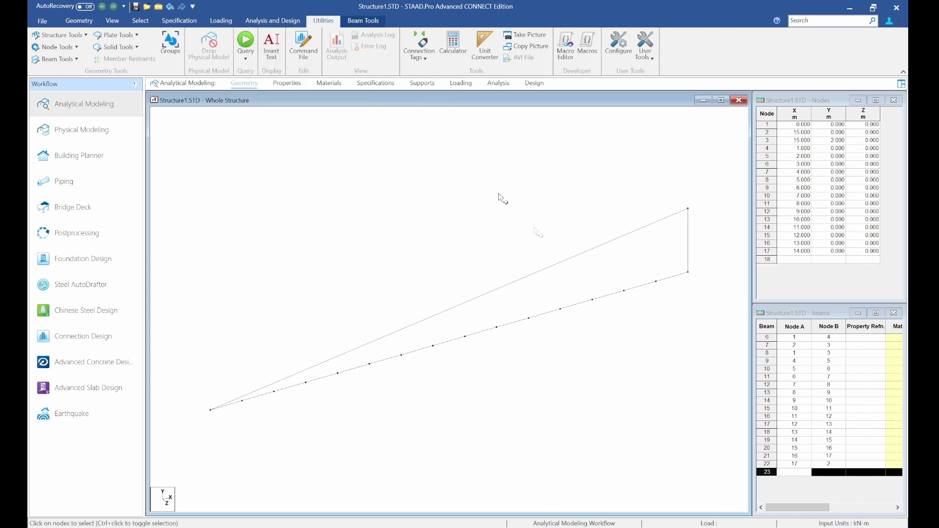
pyautogui.moveTo(642, 273); pyautogui.dragTo(659, 288)
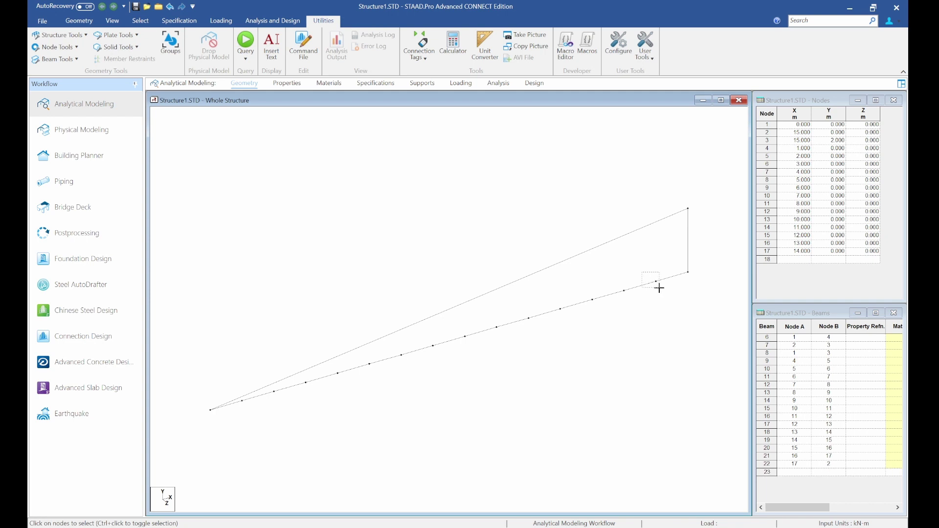
# Add the British UA75x75x6 angle as a long-leg back-to-back double angle.
pyautogui.click(297, 84)
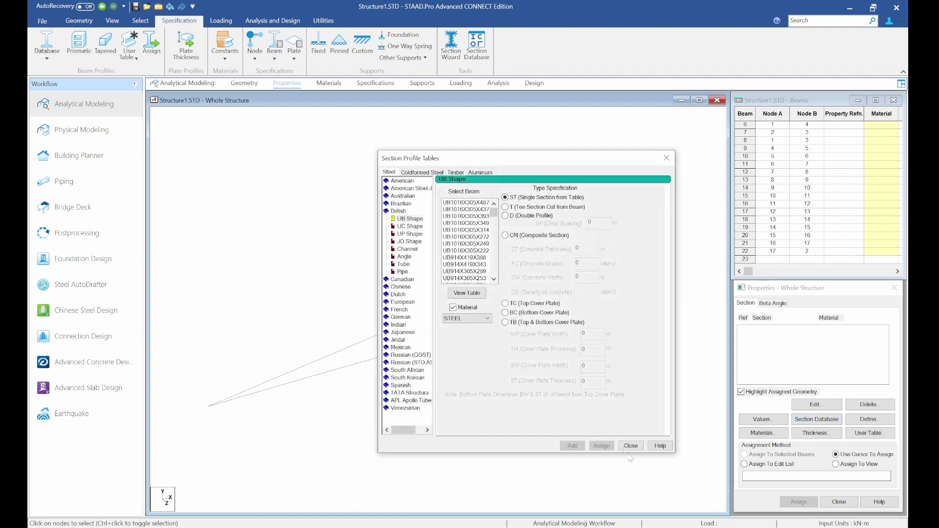
pyautogui.click(404, 257)
pyautogui.moveTo(491, 219); pyautogui.dragTo(490, 239)
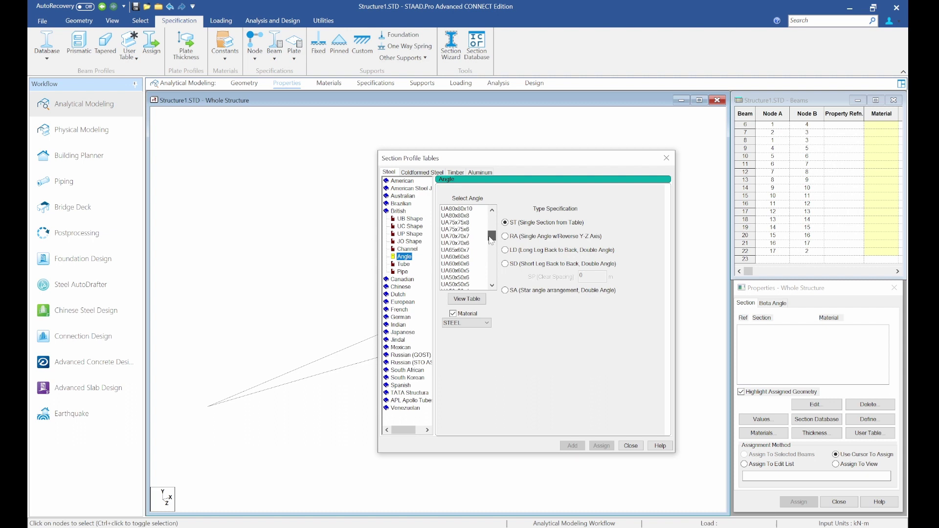
pyautogui.click(471, 230)
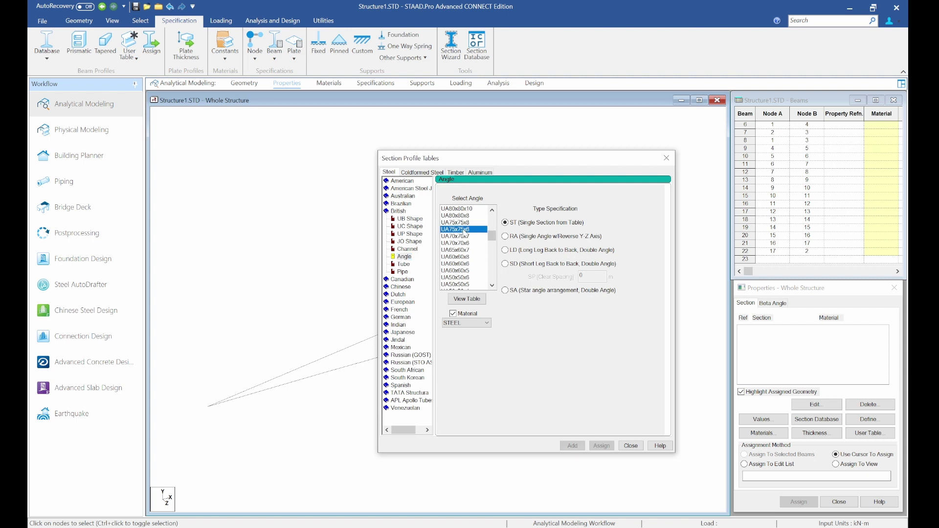
pyautogui.click(505, 250)
pyautogui.click(572, 445)
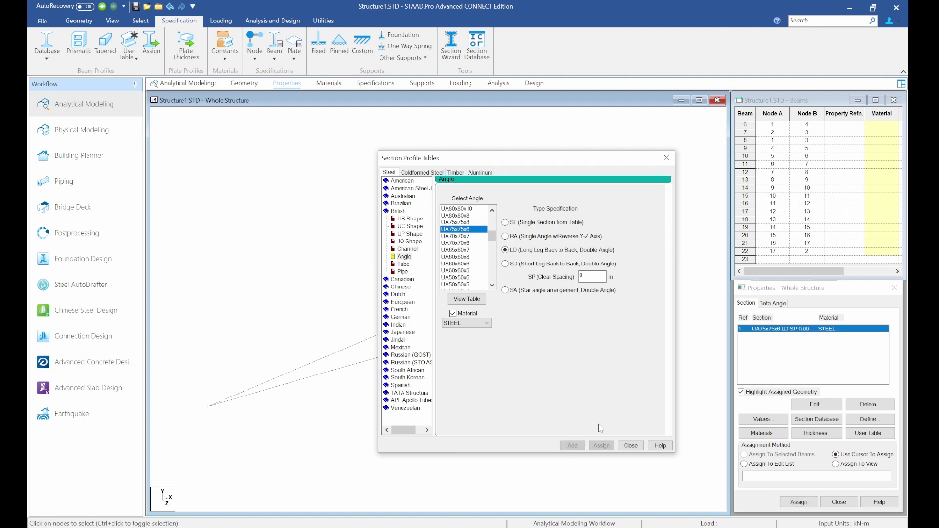
# Add UA70x70x6 as both a double angle and a single angle, then close the tables.
pyautogui.click(459, 243)
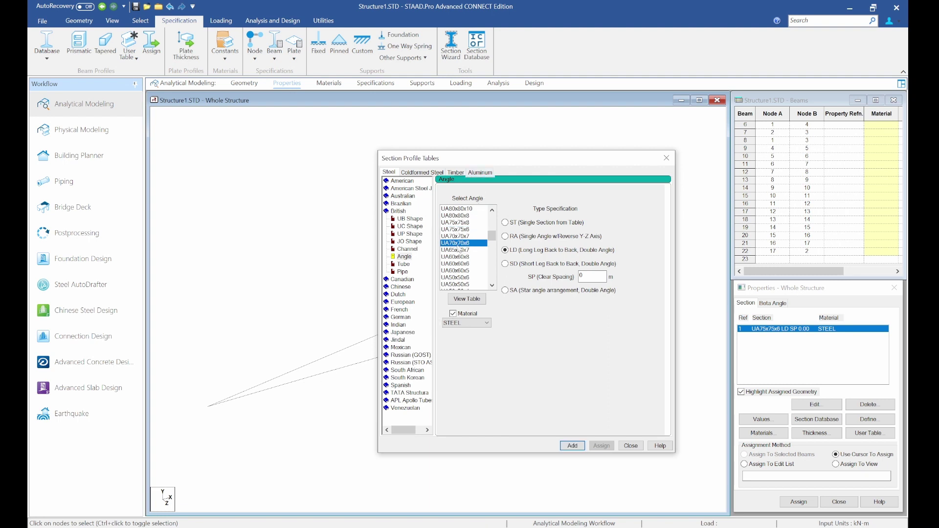
pyautogui.click(573, 446)
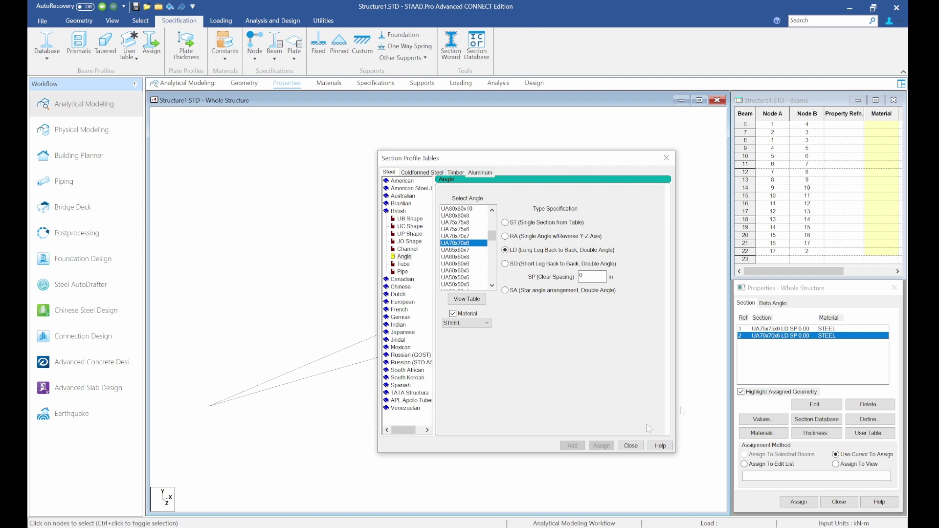
pyautogui.click(511, 222)
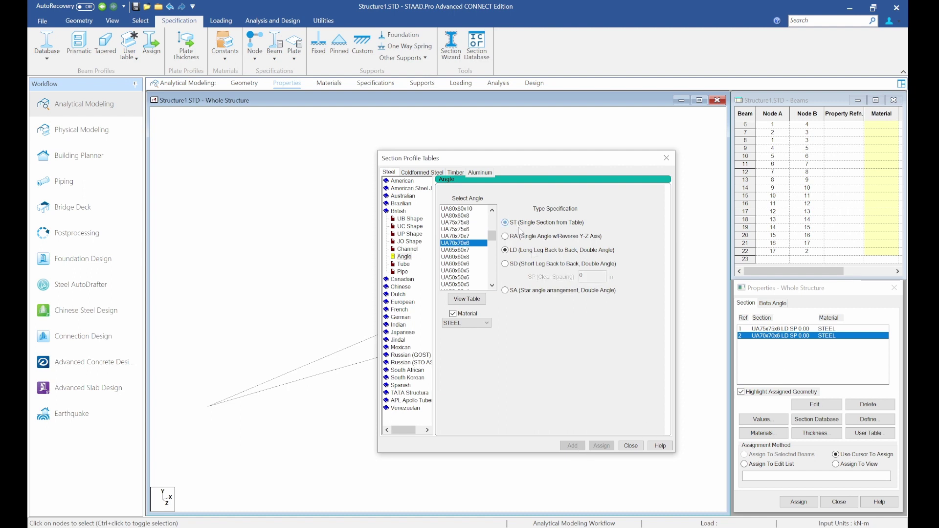
pyautogui.click(574, 446)
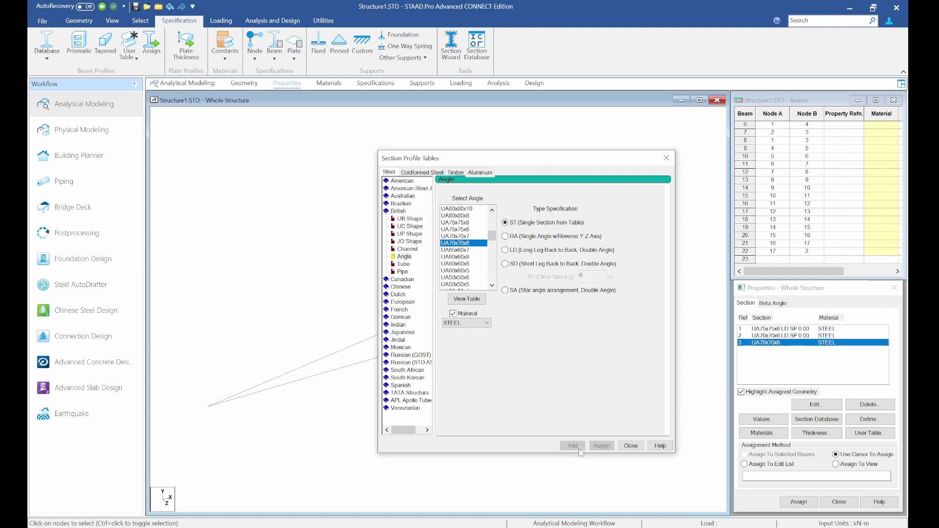
pyautogui.click(631, 446)
pyautogui.click(758, 336)
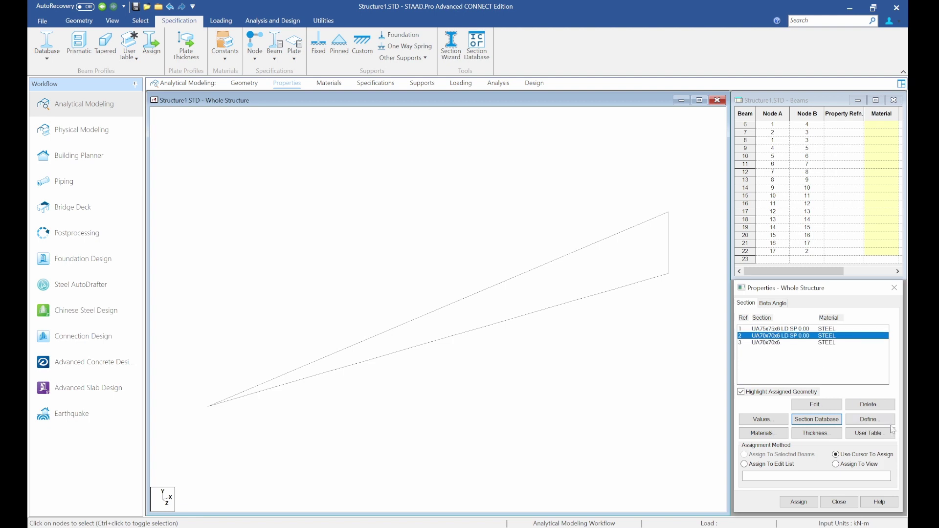
# Delete the surplus double-angle entry and assign the UA75x75x6 double angle to all beams in view.
pyautogui.click(875, 409)
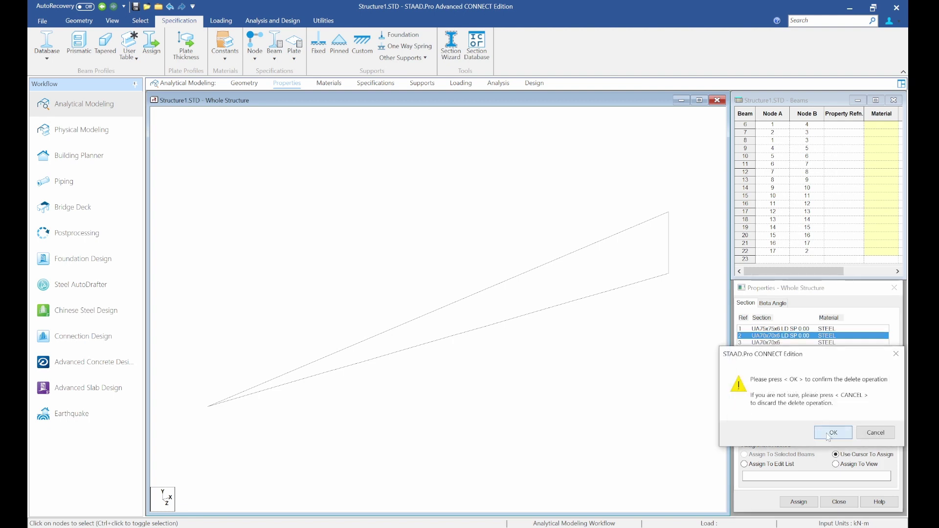
pyautogui.click(832, 432)
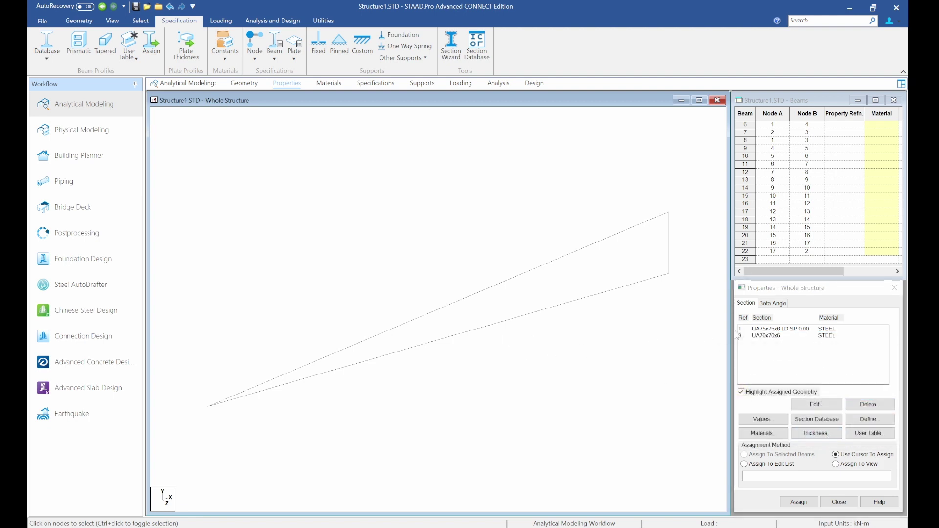
pyautogui.click(763, 332)
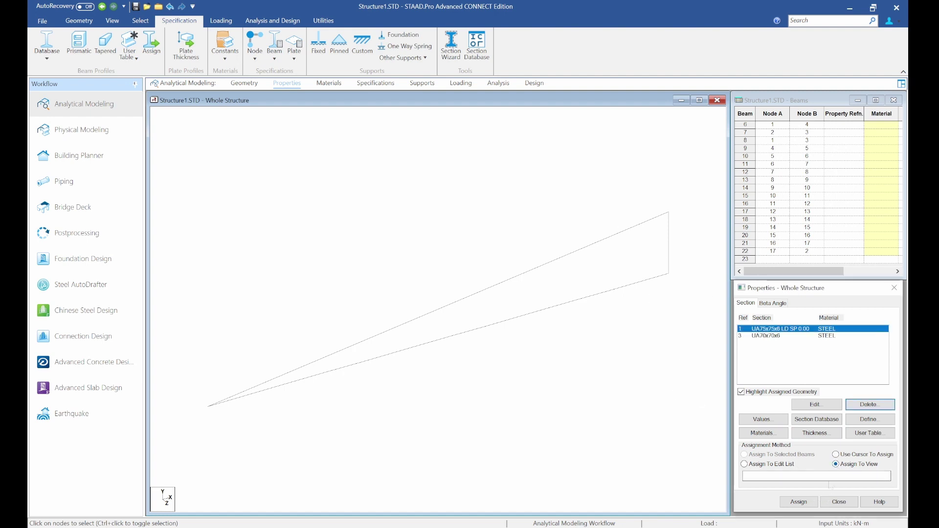
pyautogui.click(799, 502)
pyautogui.click(833, 425)
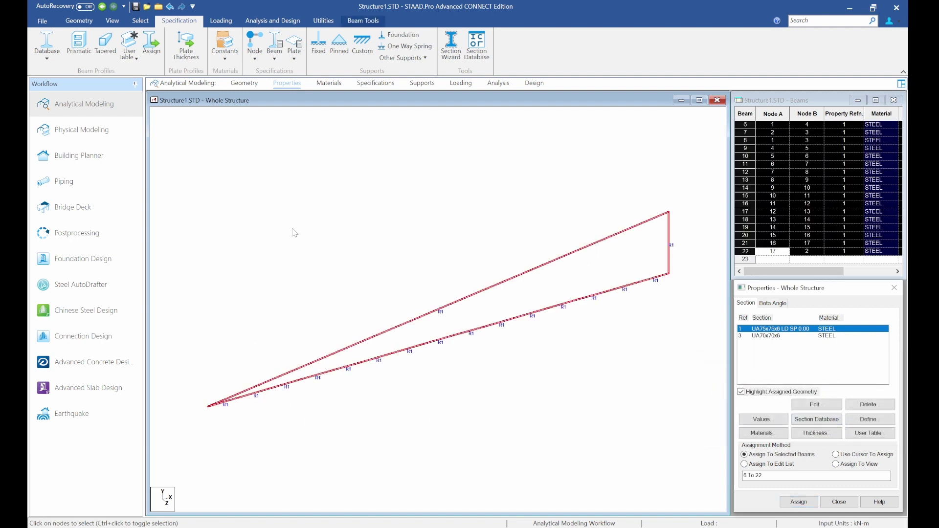
pyautogui.click(305, 250)
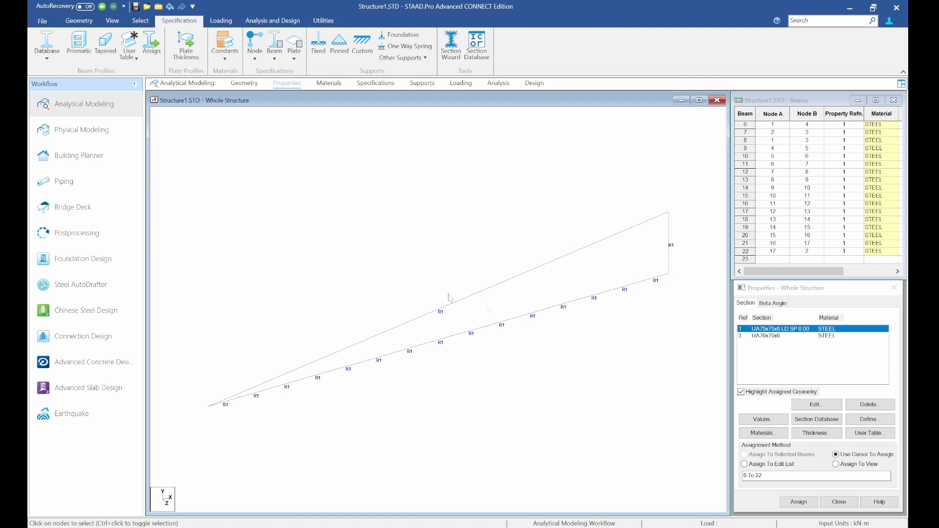
pyautogui.rightClick(396, 239)
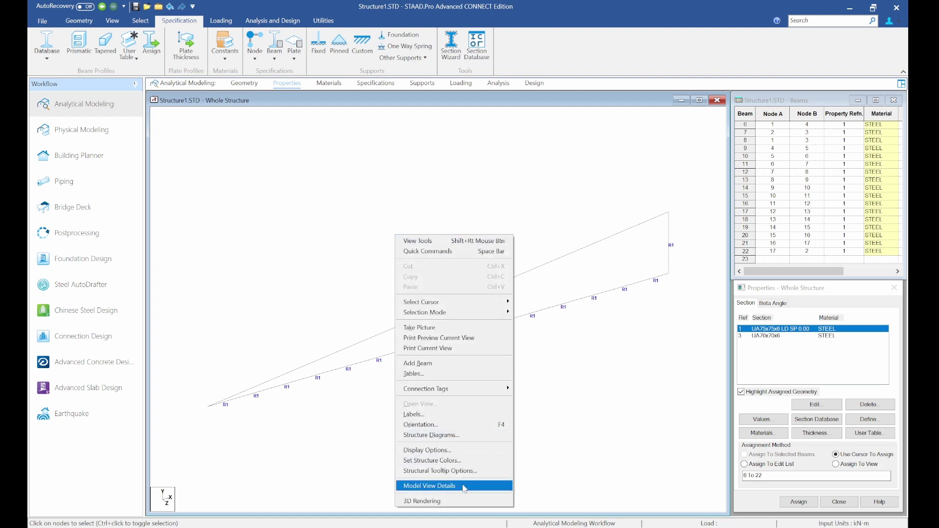
pyautogui.click(459, 501)
pyautogui.scroll(5, 516, 332)
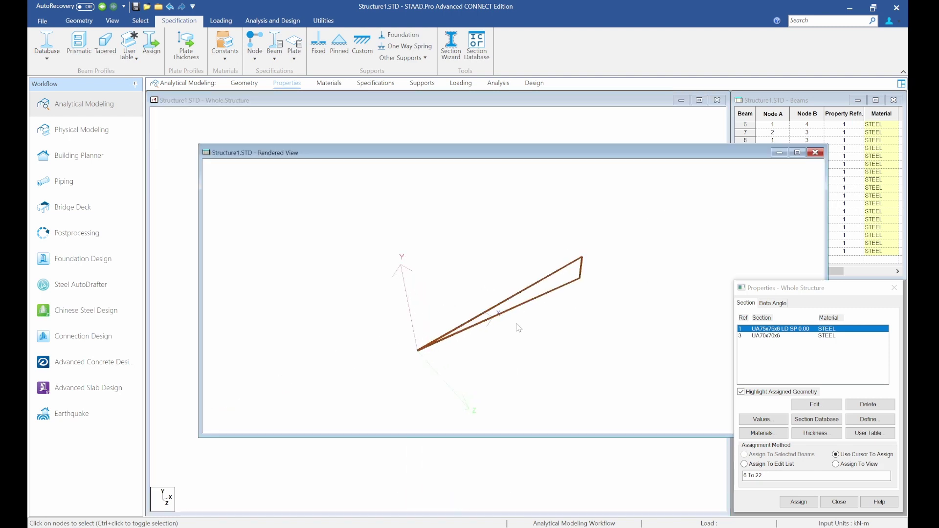
pyautogui.scroll(8, 518, 328)
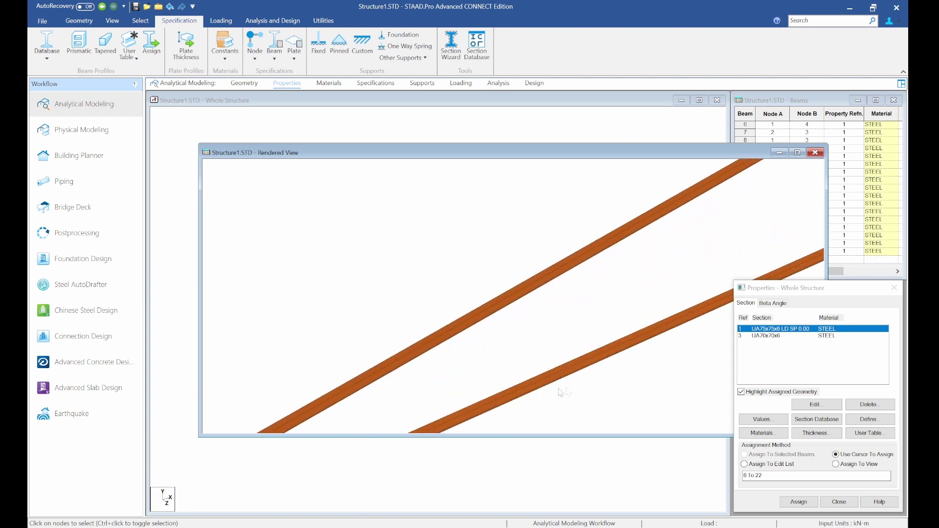
pyautogui.scroll(-5, 498, 380)
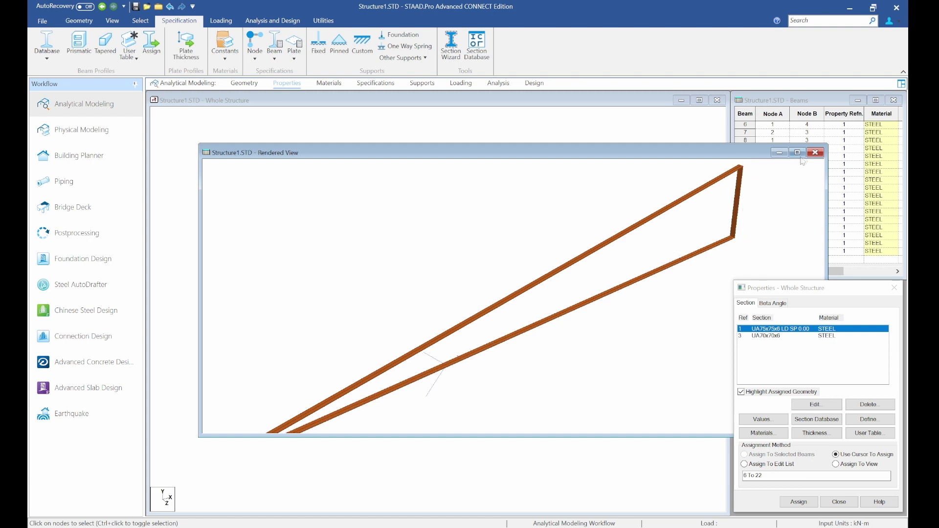
pyautogui.click(815, 153)
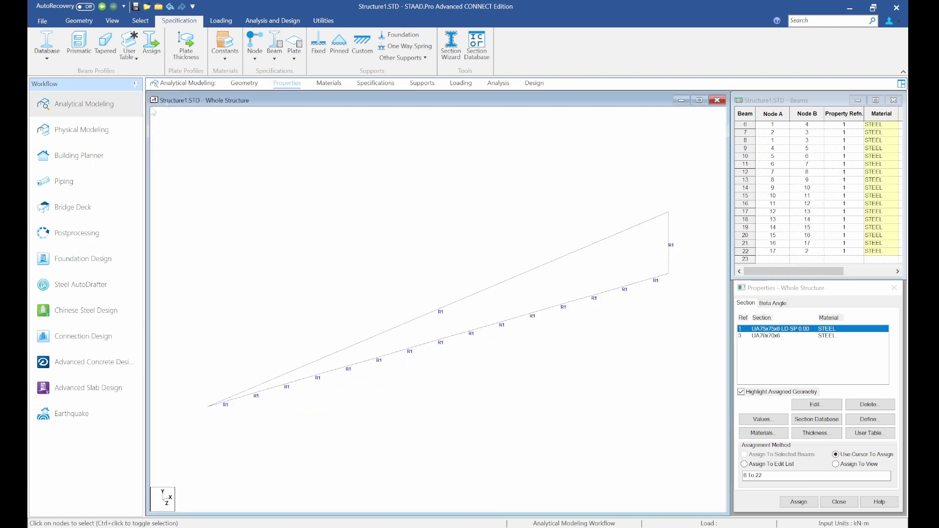
# On the Geometry page with the Nodes cursor, window-select groups of bottom-chord nodes.
pyautogui.click(244, 83)
pyautogui.rightClick(312, 213)
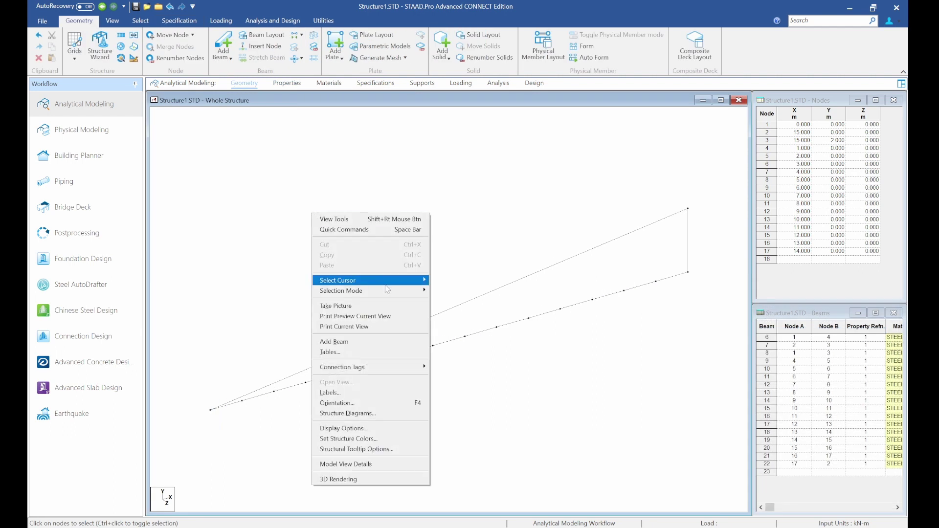
pyautogui.moveTo(392, 281)
pyautogui.click(455, 280)
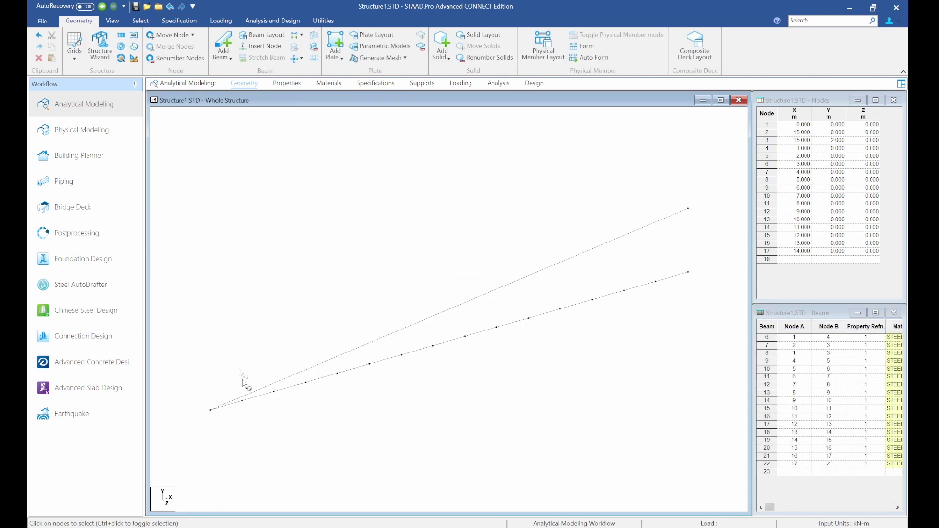
pyautogui.moveTo(230, 361); pyautogui.dragTo(568, 409)
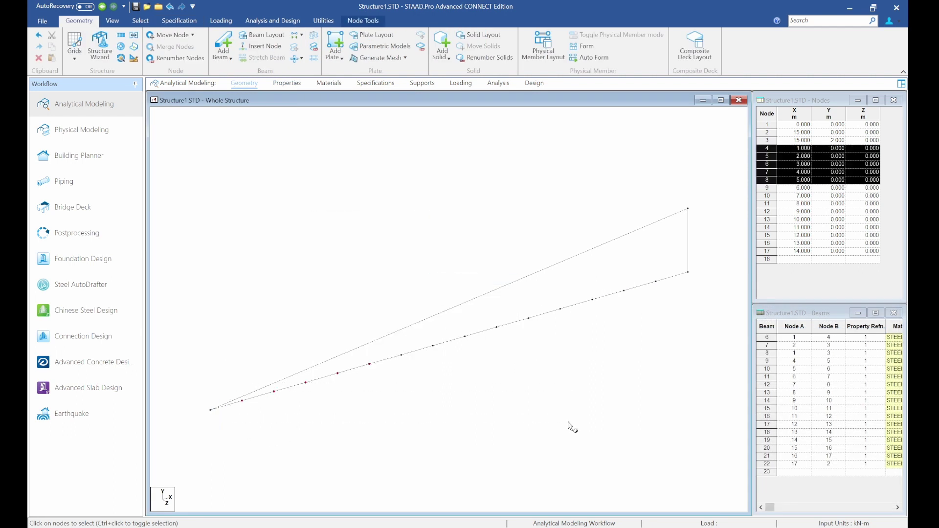
pyautogui.moveTo(625, 254); pyautogui.dragTo(662, 313)
pyautogui.moveTo(608, 269); pyautogui.dragTo(638, 309)
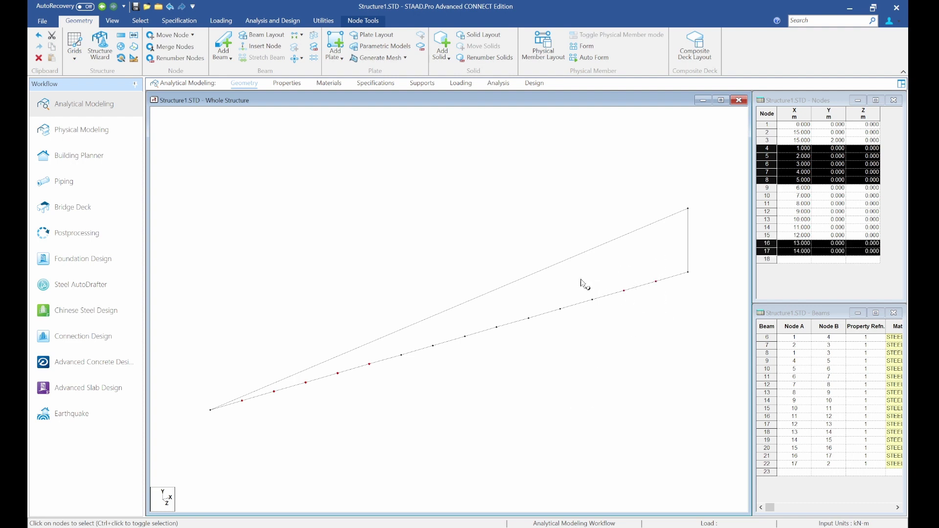
pyautogui.moveTo(582, 284); pyautogui.dragTo(592, 324)
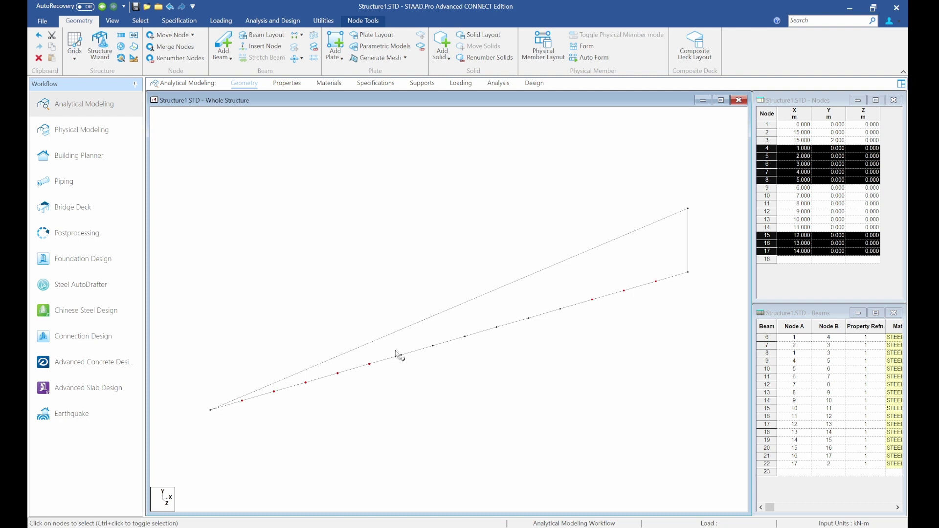
pyautogui.moveTo(395, 346); pyautogui.dragTo(499, 386)
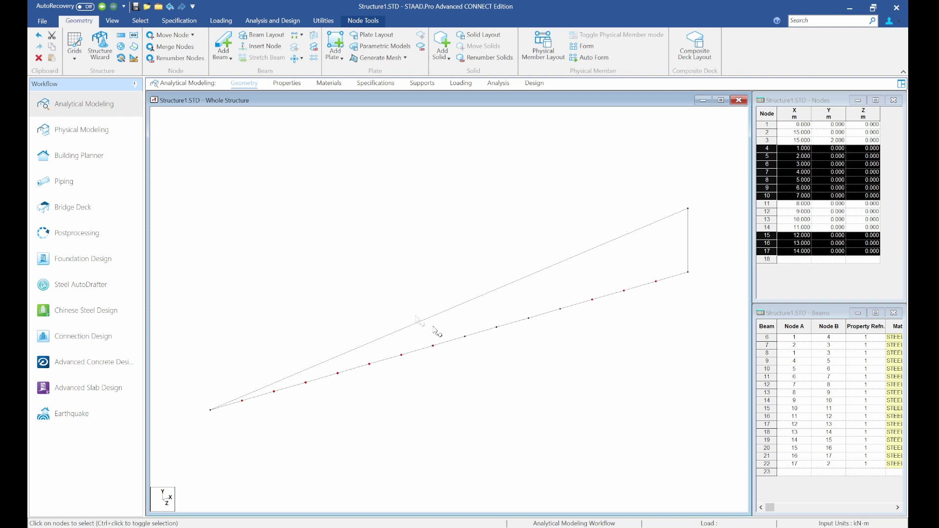
pyautogui.click(204, 187)
# Switch to front view and window-select all bottom-chord nodes 4 to 17.
pyautogui.click(112, 21)
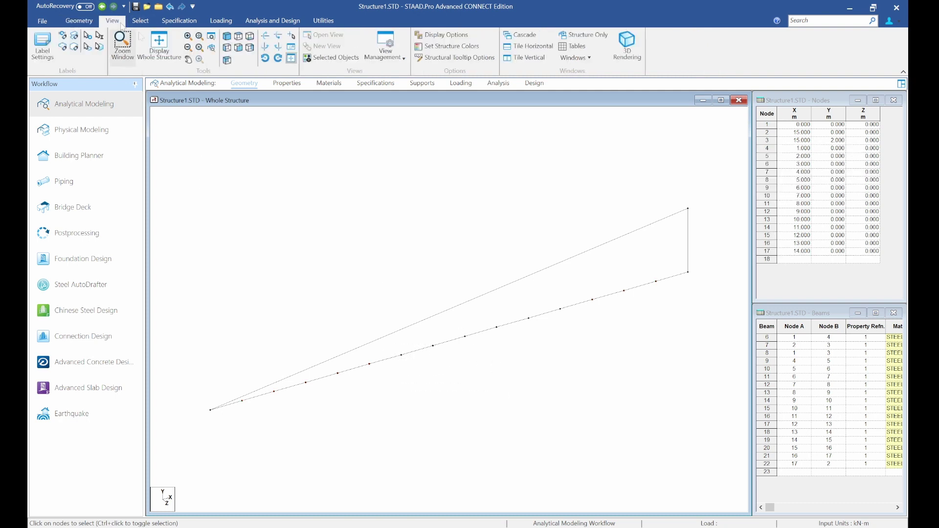
pyautogui.click(249, 48)
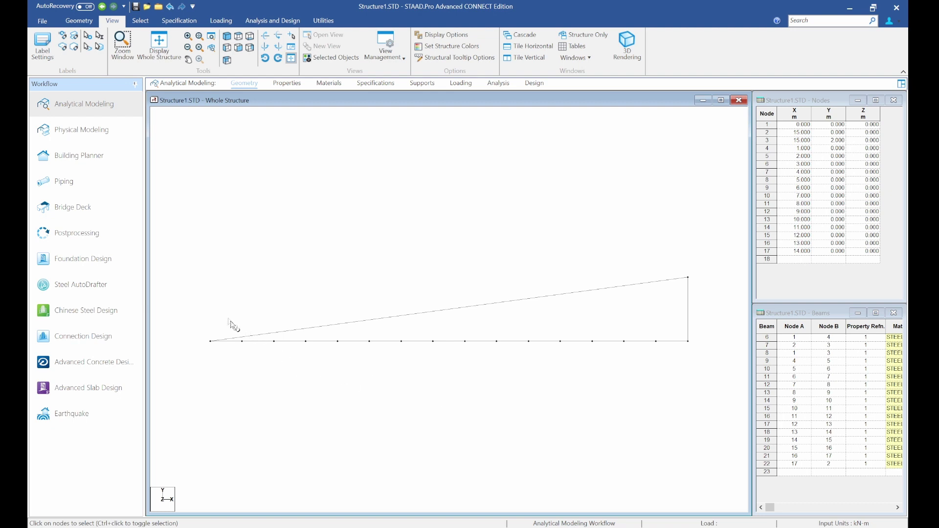
pyautogui.moveTo(226, 316); pyautogui.dragTo(666, 380)
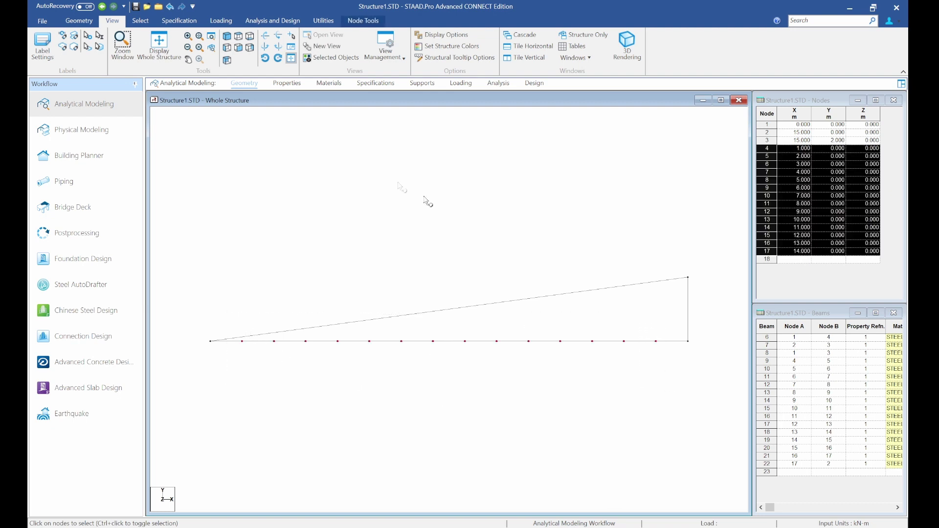
pyautogui.click(79, 21)
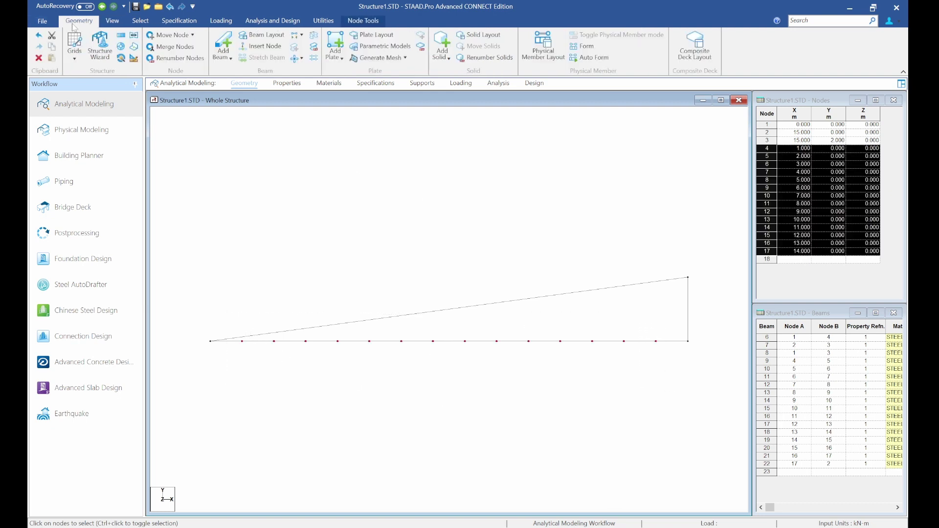
# Repeat the selected bottom nodes 5 m up in Y with linking members to form verticals.
pyautogui.click(121, 35)
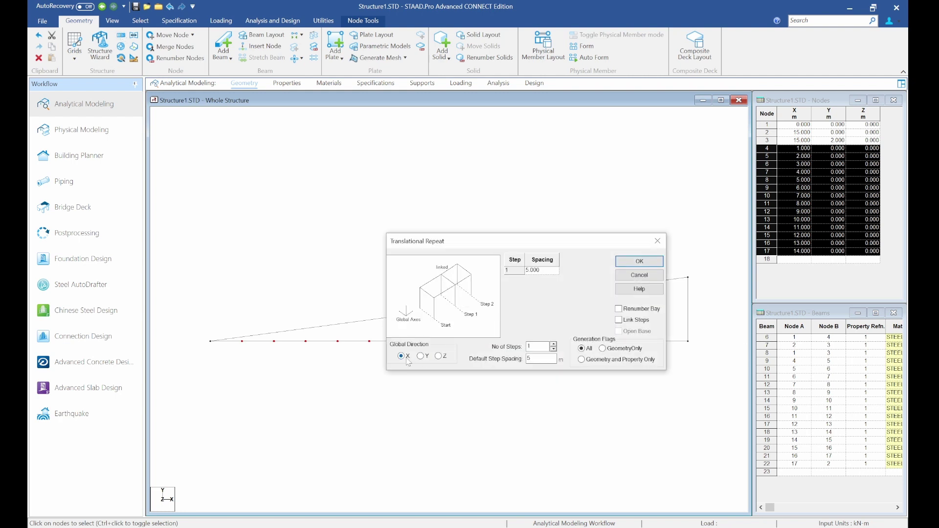
pyautogui.click(421, 356)
pyautogui.click(630, 320)
pyautogui.click(639, 261)
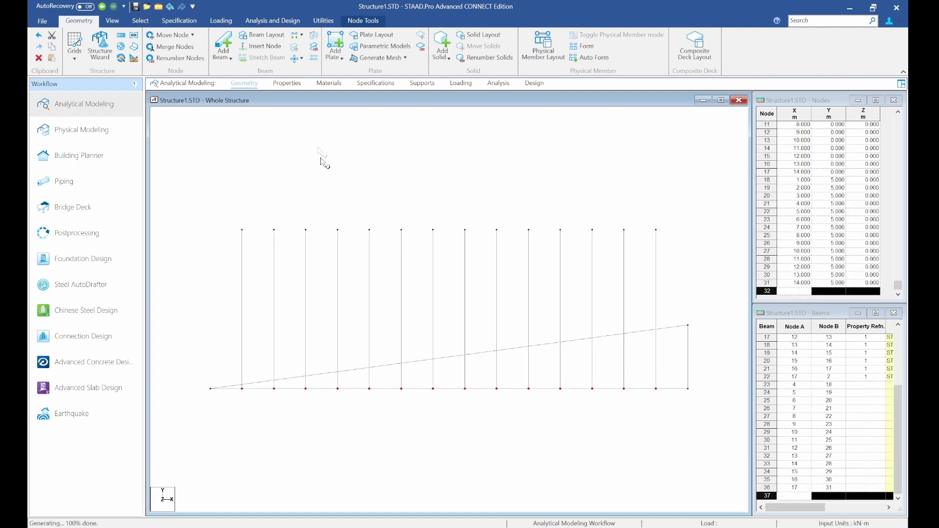
# Intersect the selected beams at 0.001 m tolerance, then select the top row of nodes.
pyautogui.click(300, 60)
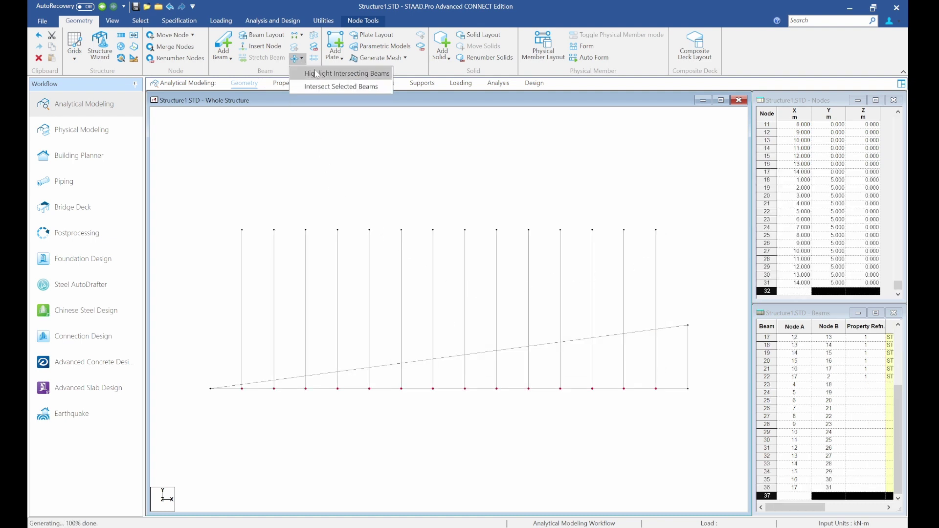
pyautogui.click(318, 73)
pyautogui.click(426, 289)
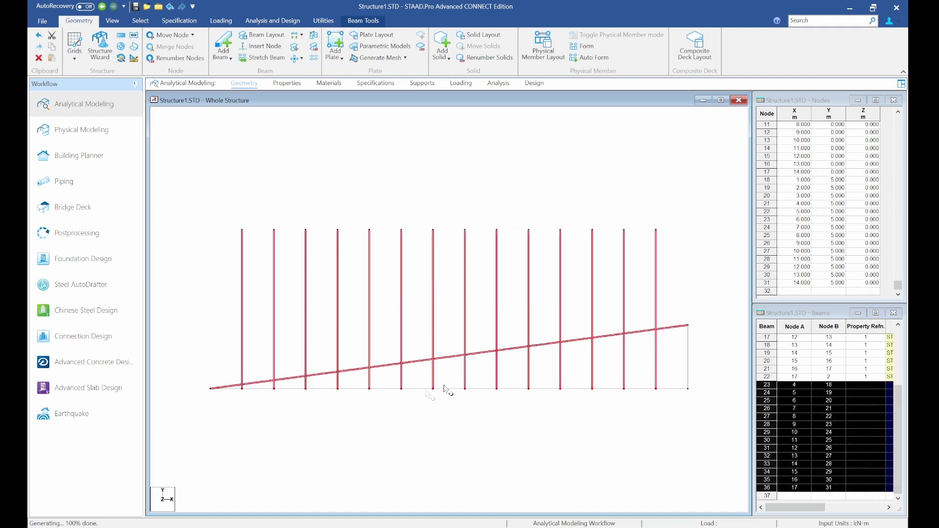
pyautogui.click(298, 58)
pyautogui.click(309, 81)
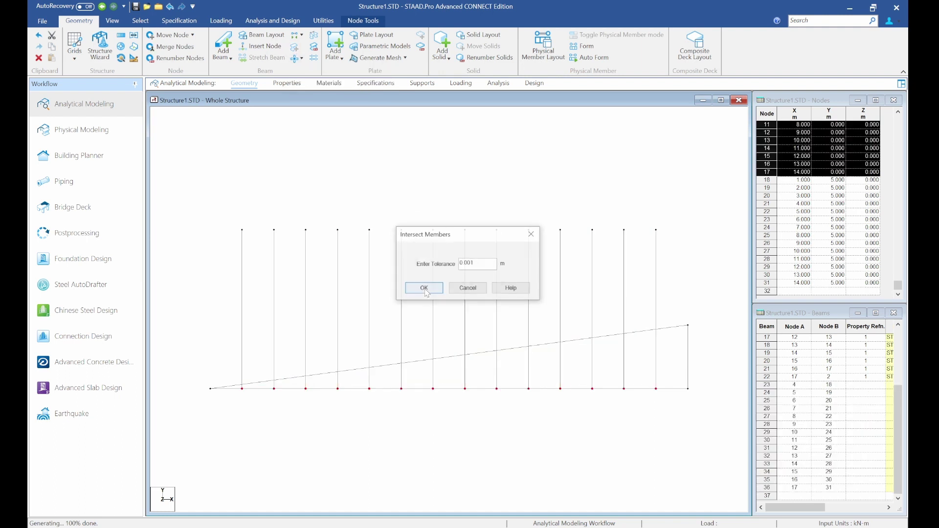
pyautogui.click(424, 291)
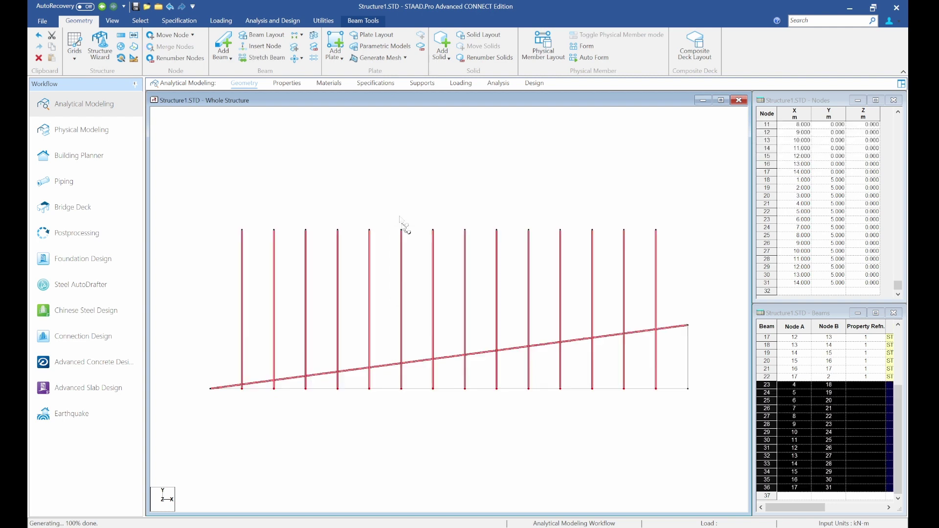
pyautogui.click(298, 58)
pyautogui.click(309, 84)
pyautogui.click(437, 291)
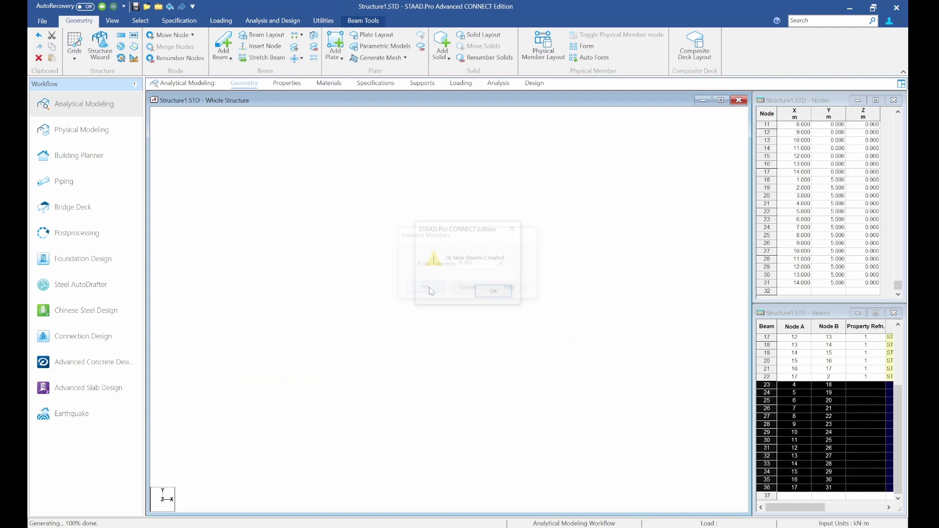
pyautogui.click(497, 295)
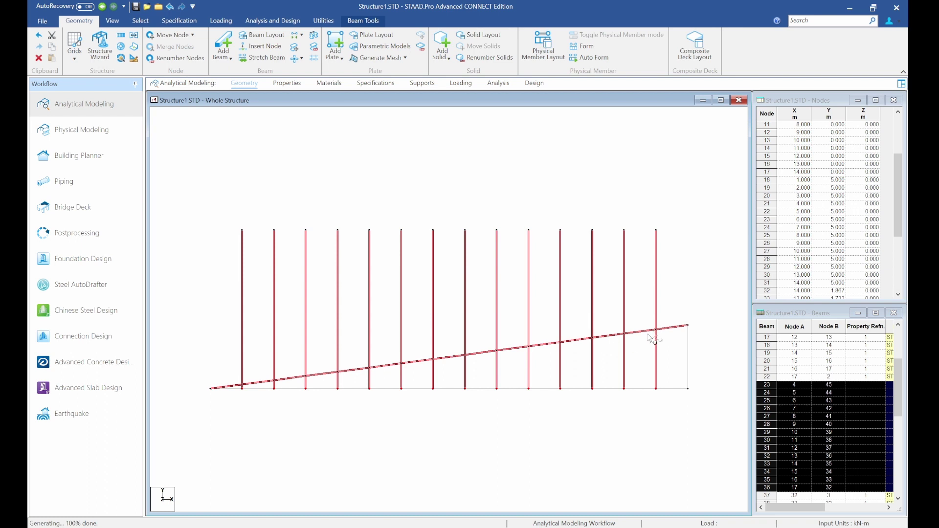
pyautogui.moveTo(679, 253); pyautogui.dragTo(234, 146)
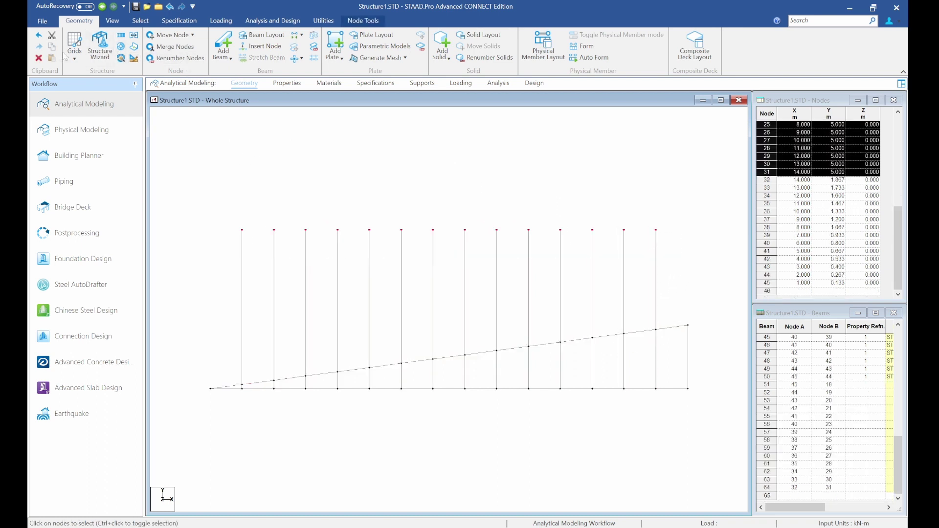
# Delete the 14 nodes above the sloping chord and draw a diagonal web member in each panel.
pyautogui.click(39, 58)
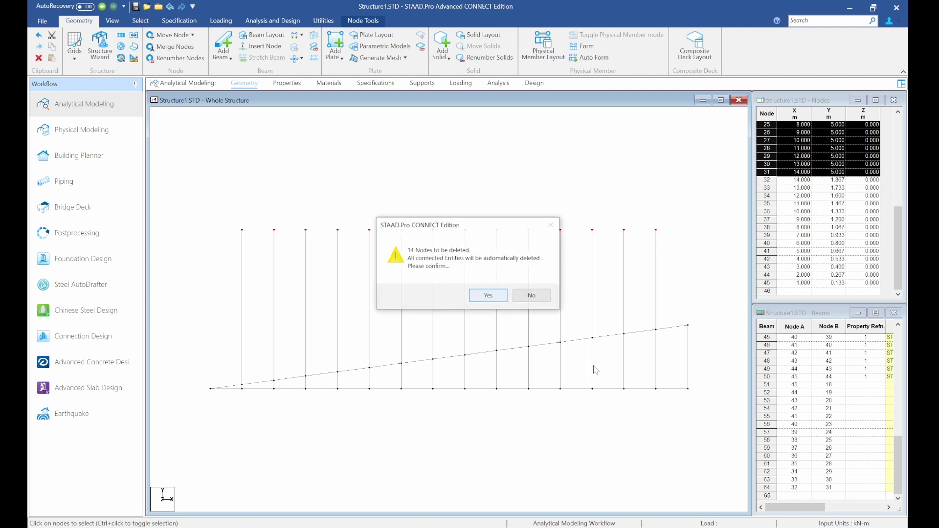
pyautogui.click(489, 298)
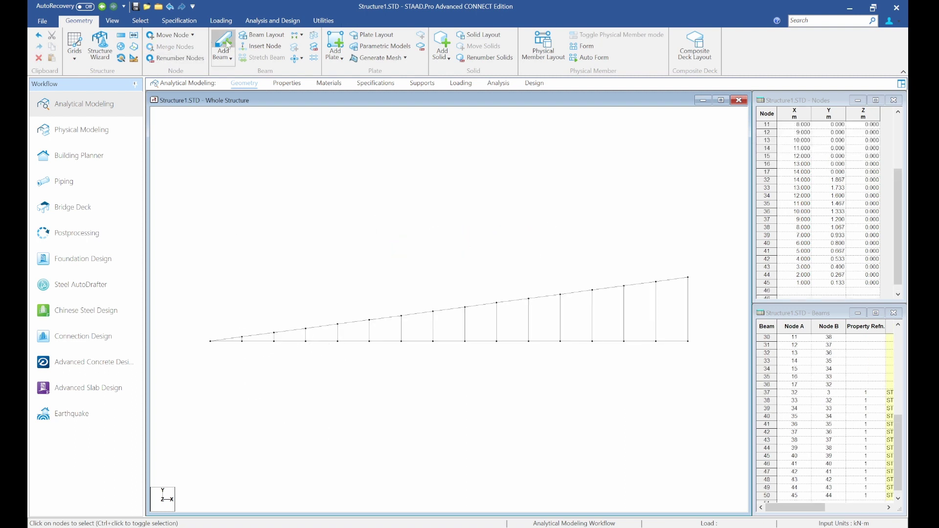
pyautogui.click(226, 45)
pyautogui.moveTo(242, 341); pyautogui.dragTo(337, 324)
pyautogui.moveTo(338, 341); pyautogui.dragTo(401, 315)
pyautogui.moveTo(401, 341); pyautogui.dragTo(464, 307)
pyautogui.moveTo(464, 341); pyautogui.dragTo(497, 303)
pyautogui.moveTo(496, 341); pyautogui.dragTo(528, 298)
pyautogui.moveTo(528, 340); pyautogui.dragTo(560, 295)
pyautogui.moveTo(560, 341); pyautogui.dragTo(593, 290)
pyautogui.moveTo(592, 341); pyautogui.dragTo(624, 286)
pyautogui.moveTo(624, 341); pyautogui.dragTo(656, 283)
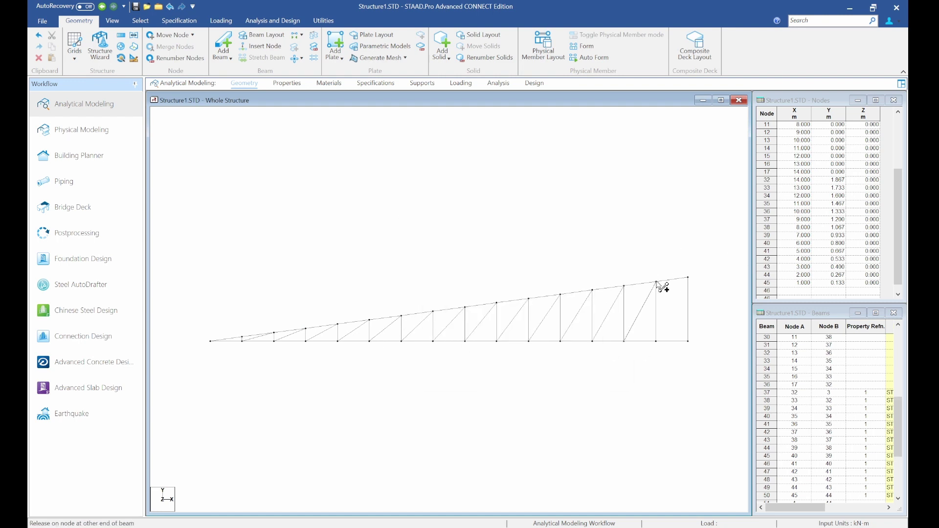
pyautogui.moveTo(656, 341); pyautogui.dragTo(688, 277)
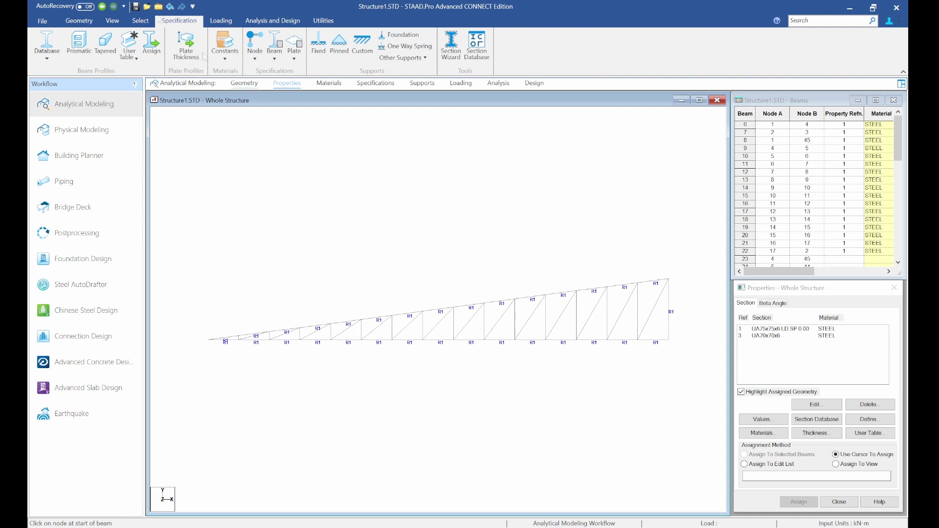
# Select all beams with missing properties and show them in a new view in the active window.
pyautogui.click(140, 21)
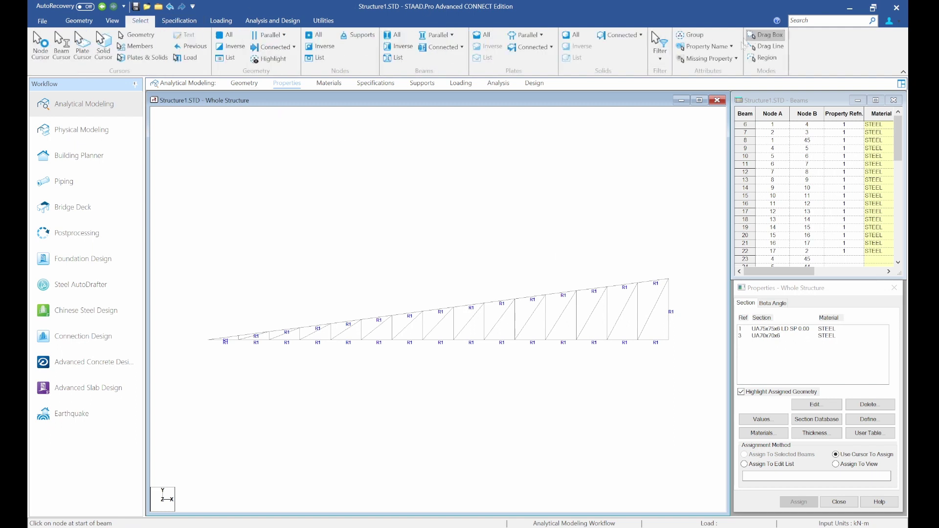
pyautogui.click(709, 58)
pyautogui.click(728, 73)
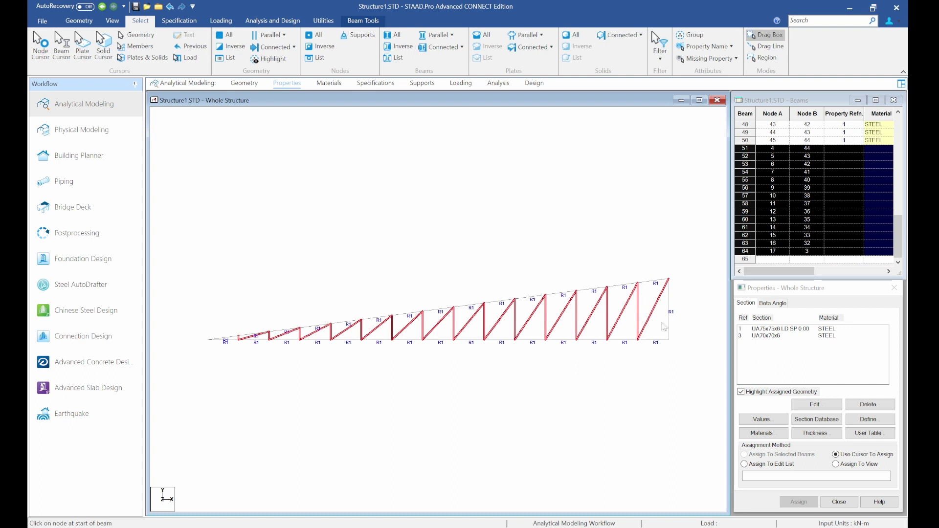
pyautogui.rightClick(624, 434)
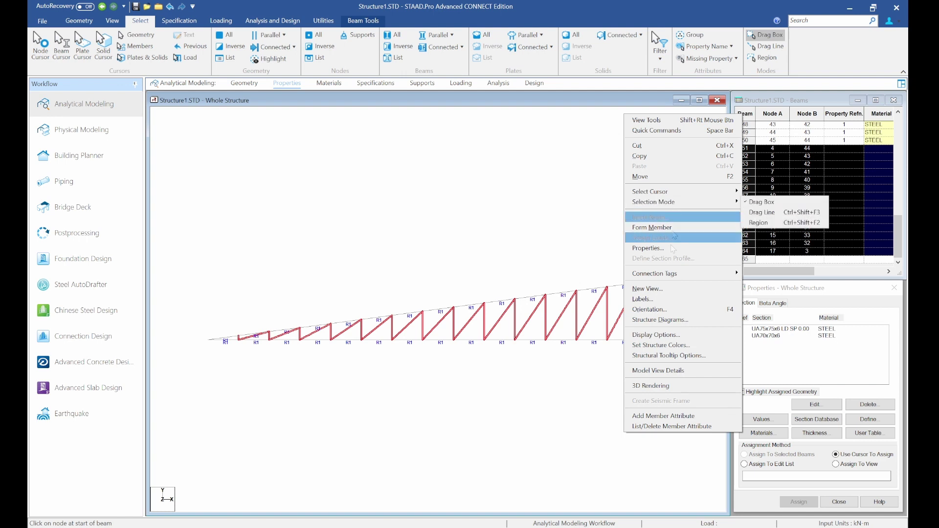
pyautogui.click(645, 289)
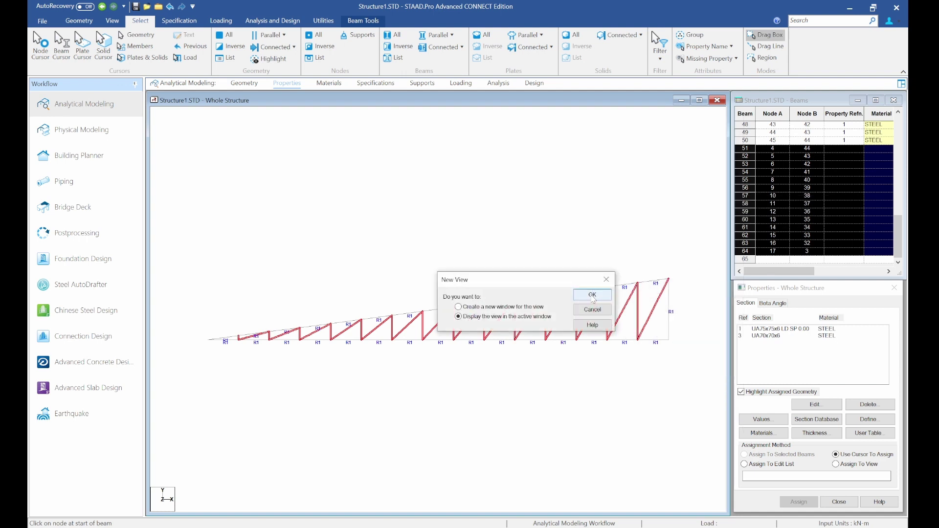
pyautogui.click(591, 293)
# Assign the single UA70x70x6 angle to every beam in this view.
pyautogui.click(768, 336)
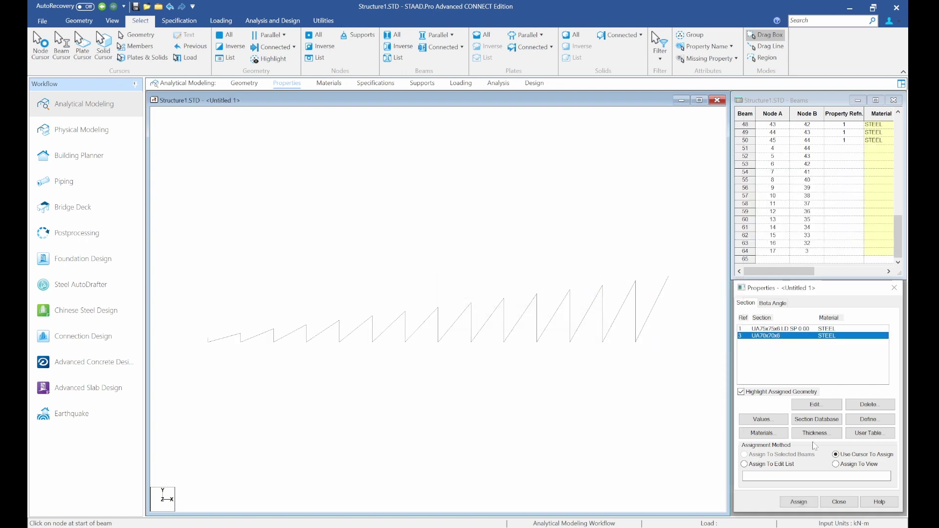
pyautogui.click(857, 465)
pyautogui.click(800, 502)
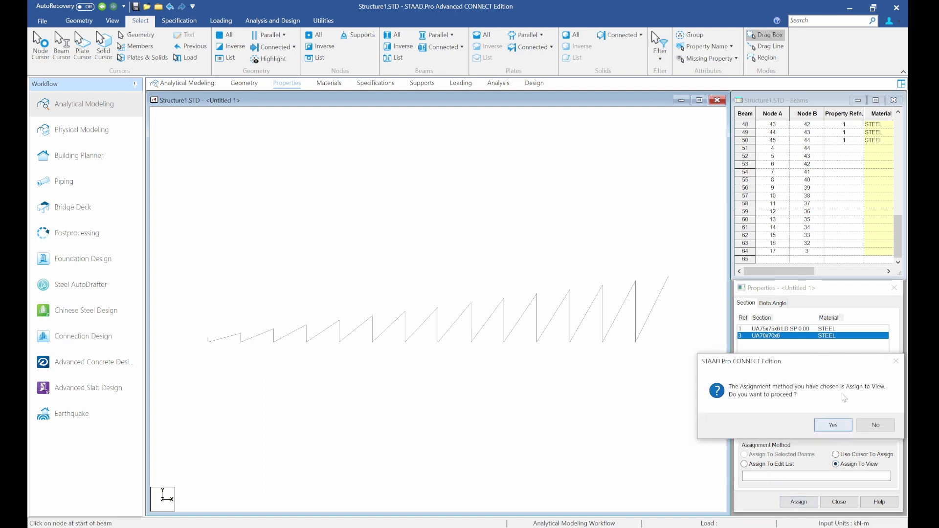
pyautogui.click(834, 425)
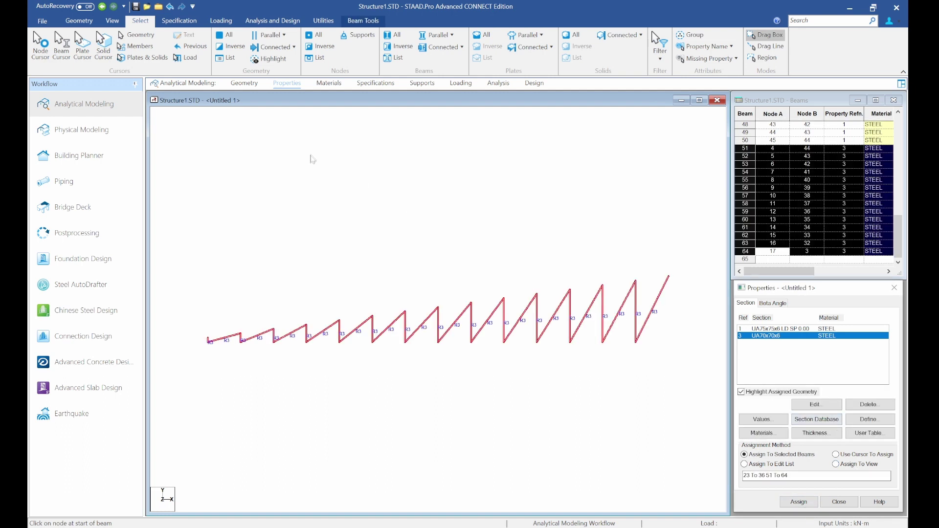
pyautogui.click(312, 160)
pyautogui.click(112, 20)
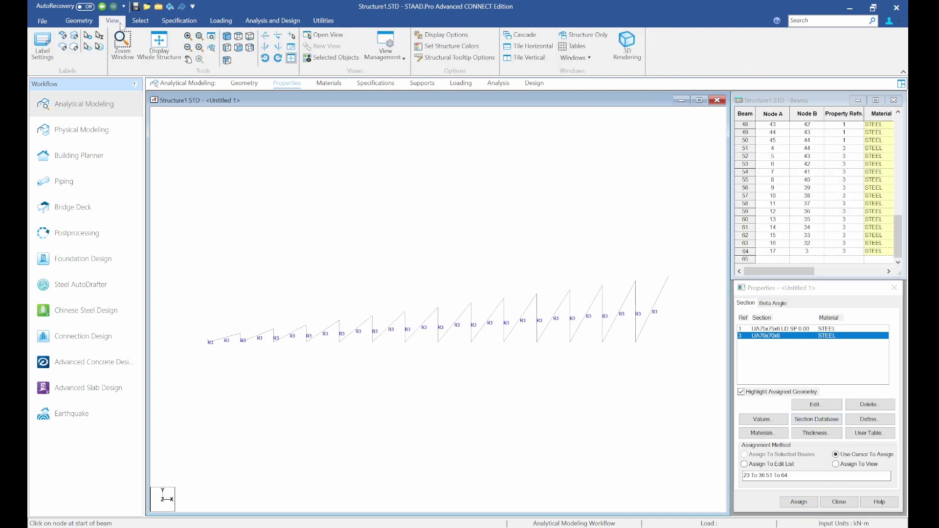
# Zoom into the whole truss in a 3D rendered view, then close it to see the R1 and R3 labels.
pyautogui.click(166, 49)
pyautogui.rightClick(304, 182)
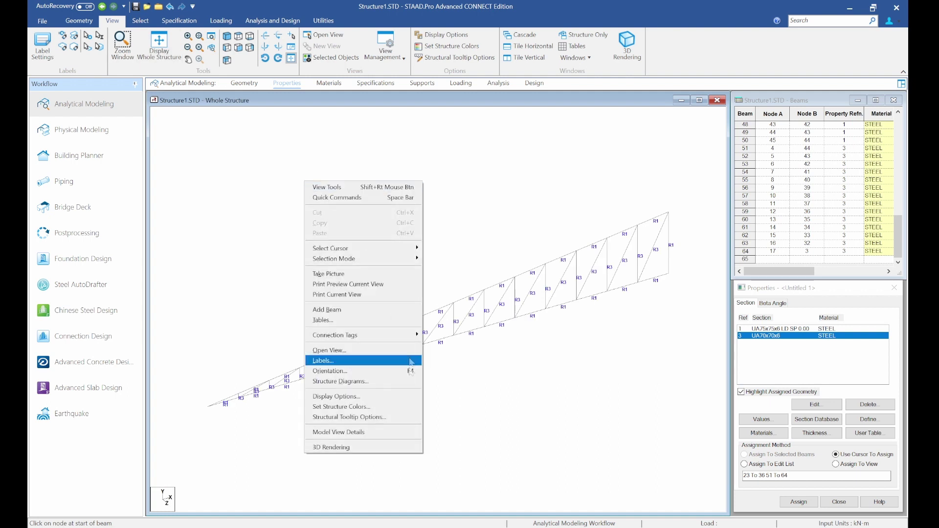
pyautogui.click(368, 449)
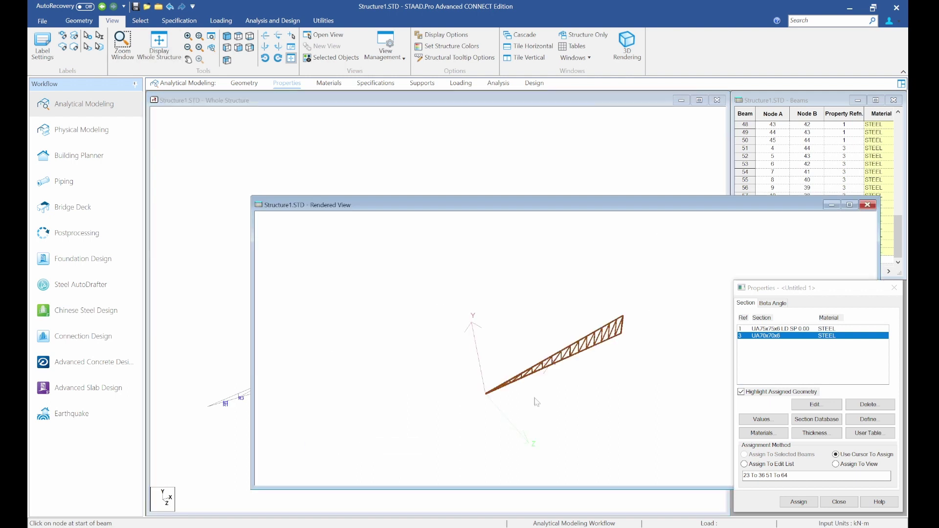
pyautogui.scroll(5, 537, 401)
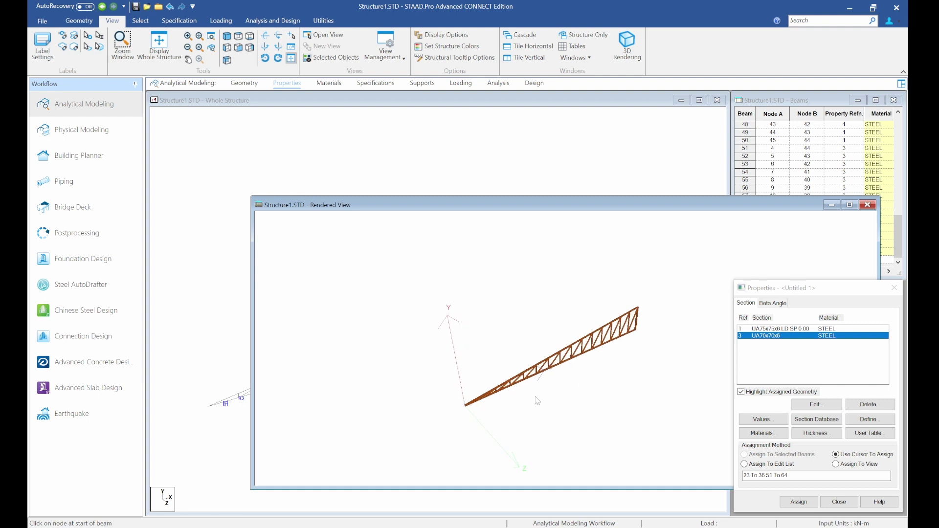
pyautogui.scroll(6, 538, 401)
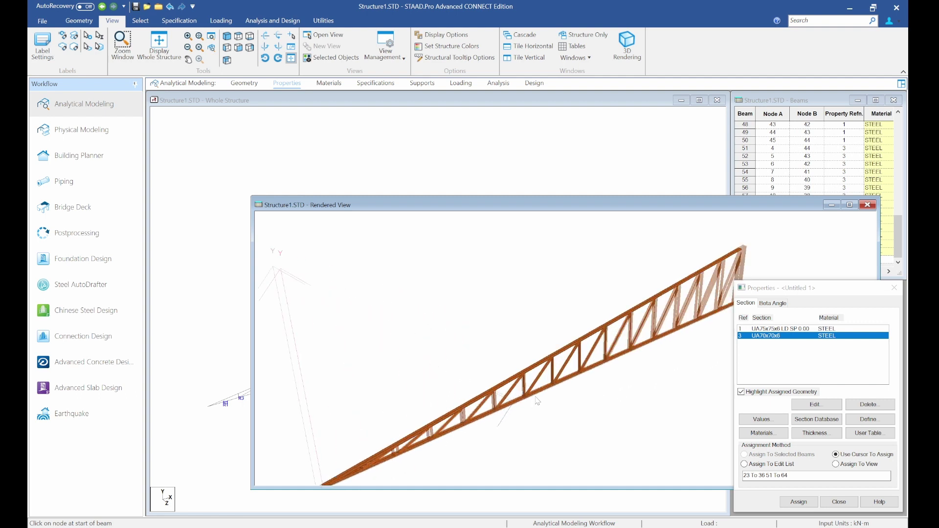
pyautogui.scroll(2, 537, 401)
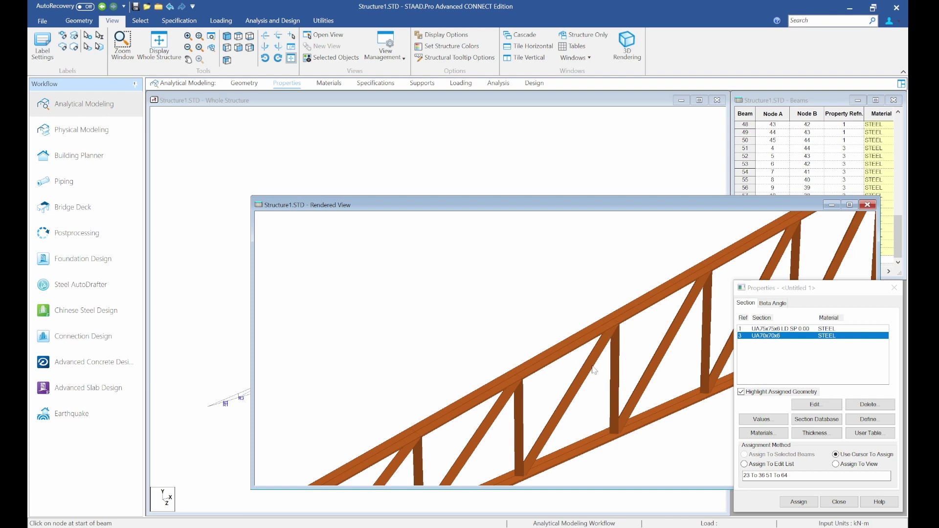
pyautogui.click(867, 204)
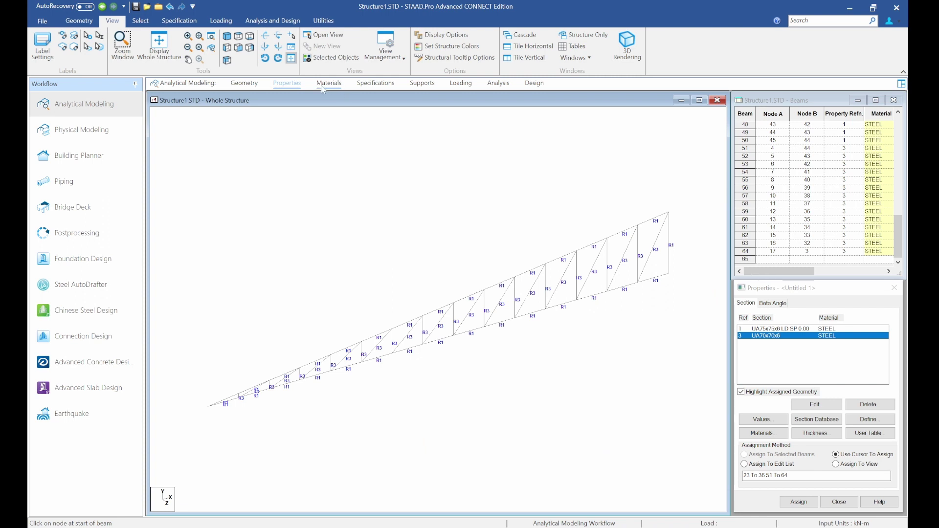
# Create a MEMBER TRUSS specification.
pyautogui.click(375, 83)
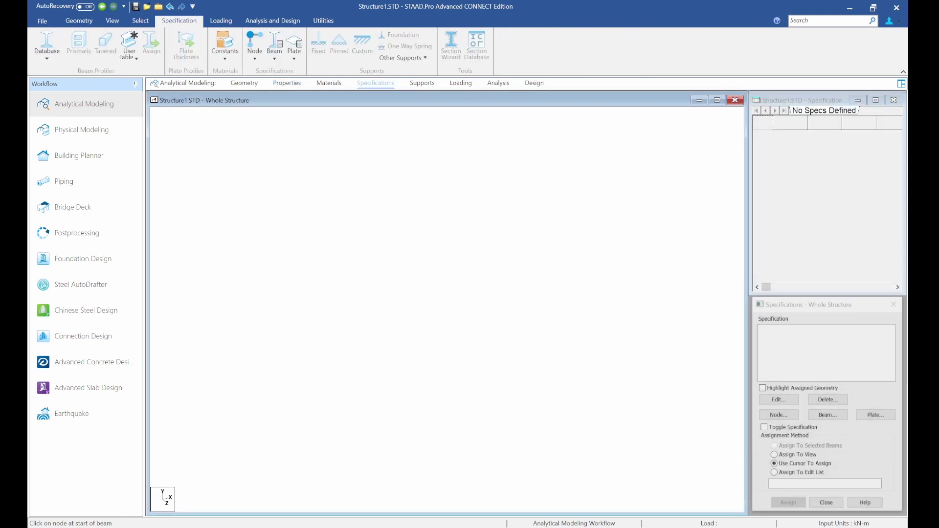
pyautogui.click(827, 415)
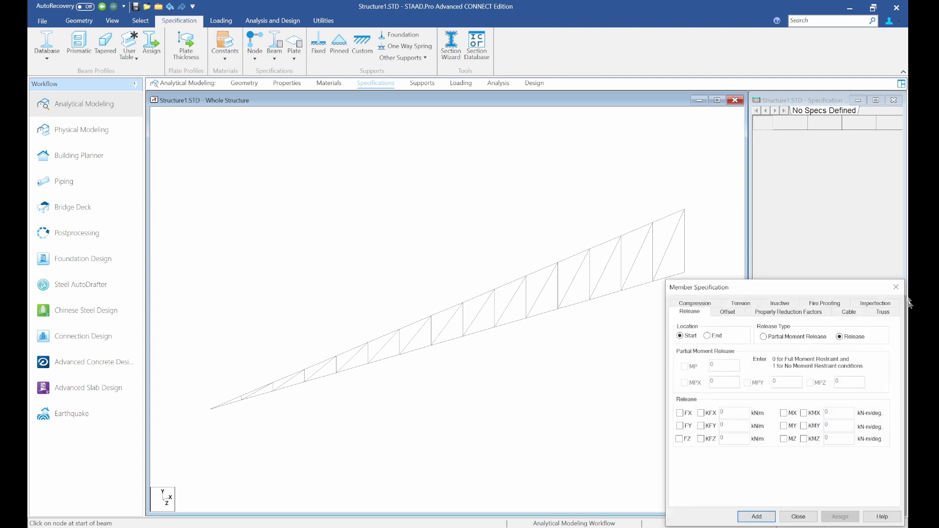
pyautogui.click(882, 311)
pyautogui.click(745, 517)
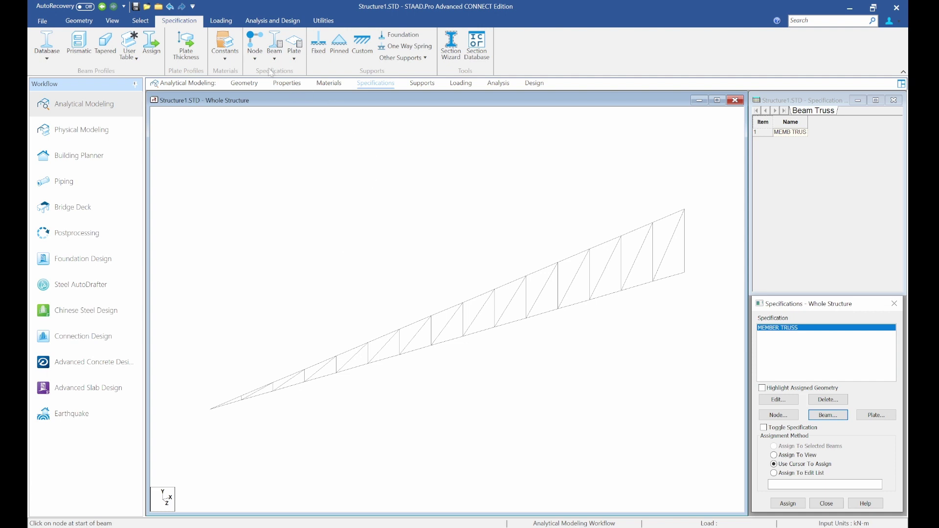
# After checking the UA70x70x6 beams, assign MEMBER TRUSS to members 23 To 36 and 51 To 64.
pyautogui.click(287, 83)
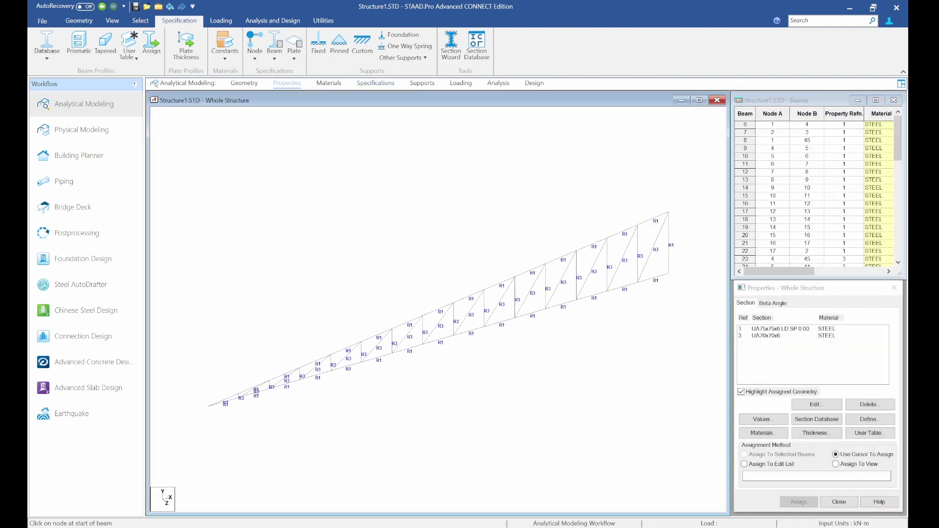
pyautogui.click(765, 336)
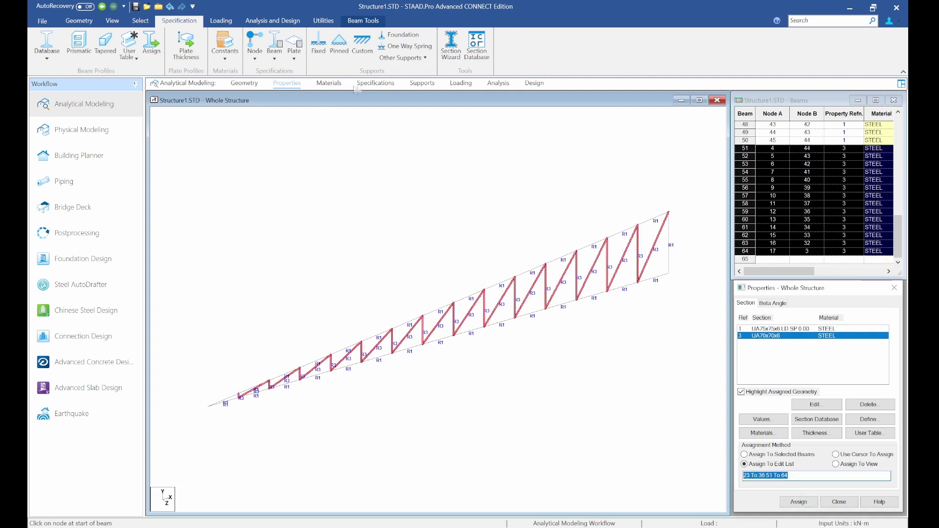
pyautogui.click(375, 84)
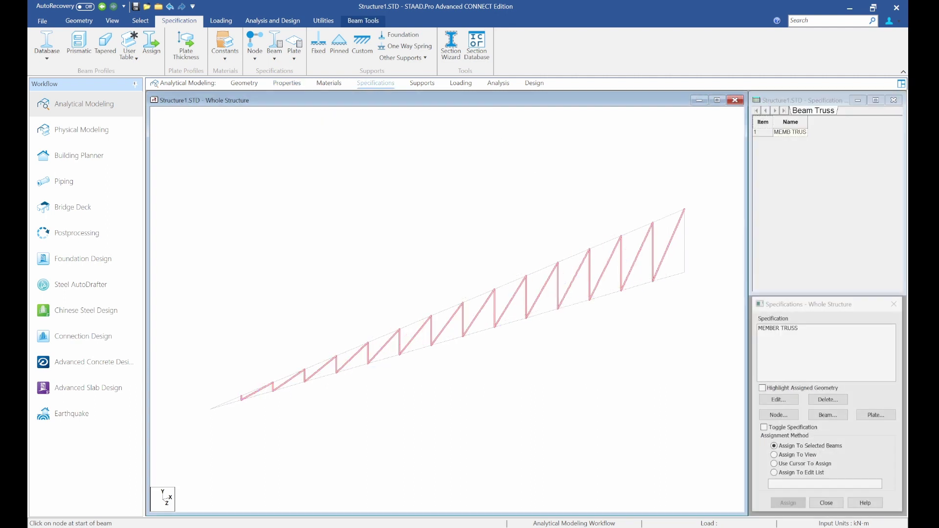
pyautogui.click(783, 329)
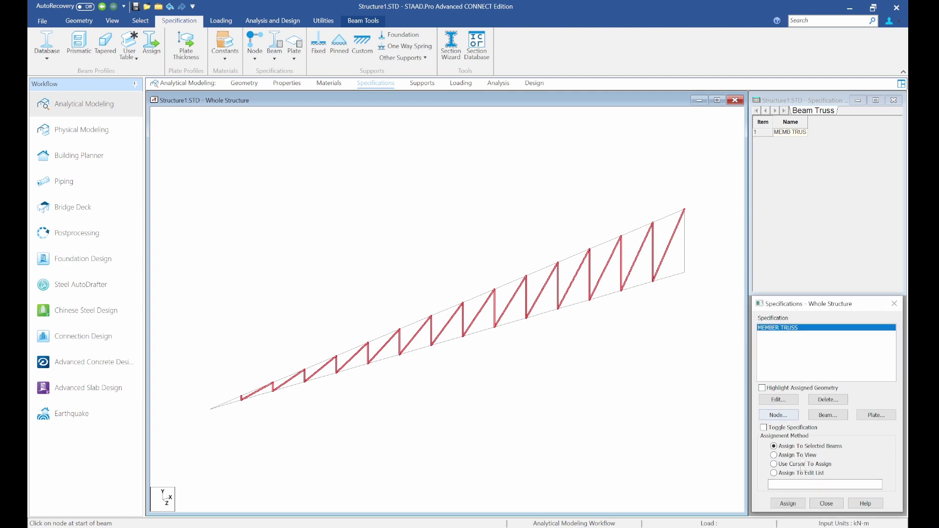
pyautogui.click(788, 504)
pyautogui.click(793, 471)
pyautogui.write('23 To 36 51 To 64')
pyautogui.click(788, 503)
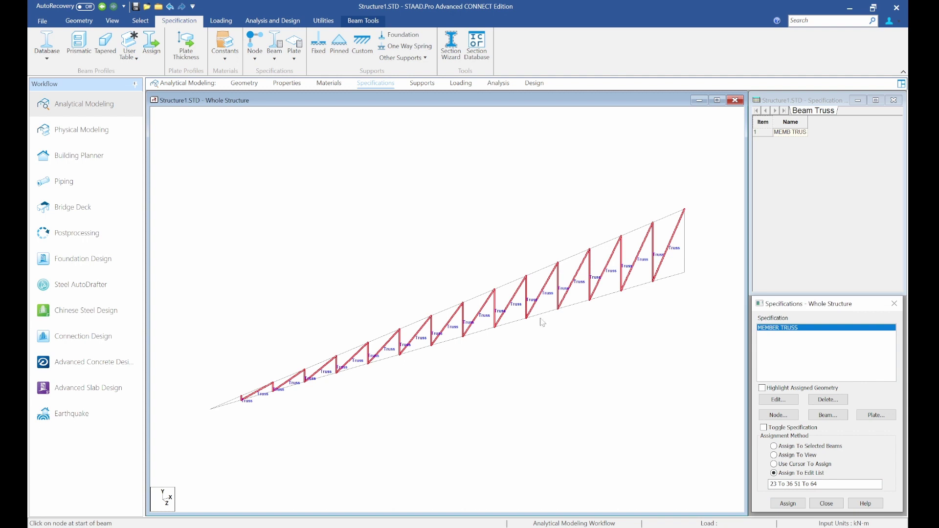
# Create a pinned support as Support 2 and place it on node 1 at the left end.
pyautogui.click(422, 84)
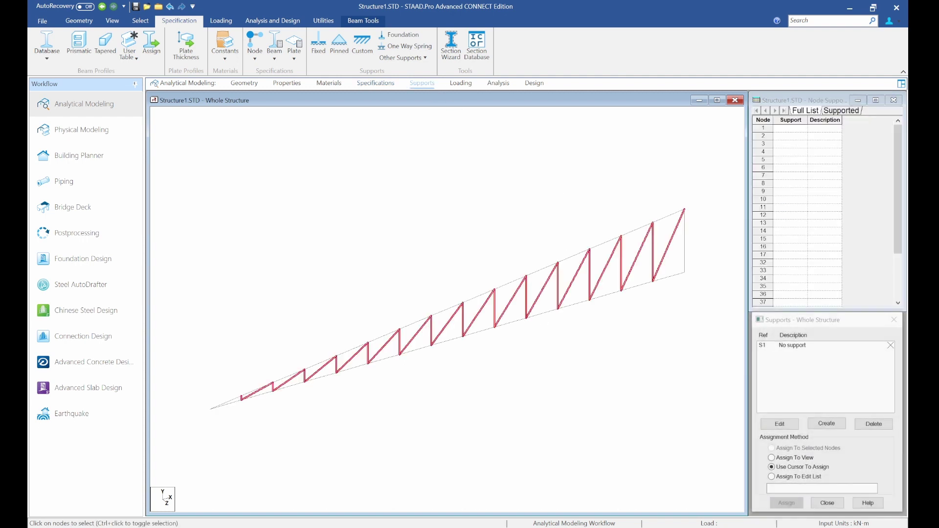
pyautogui.click(824, 425)
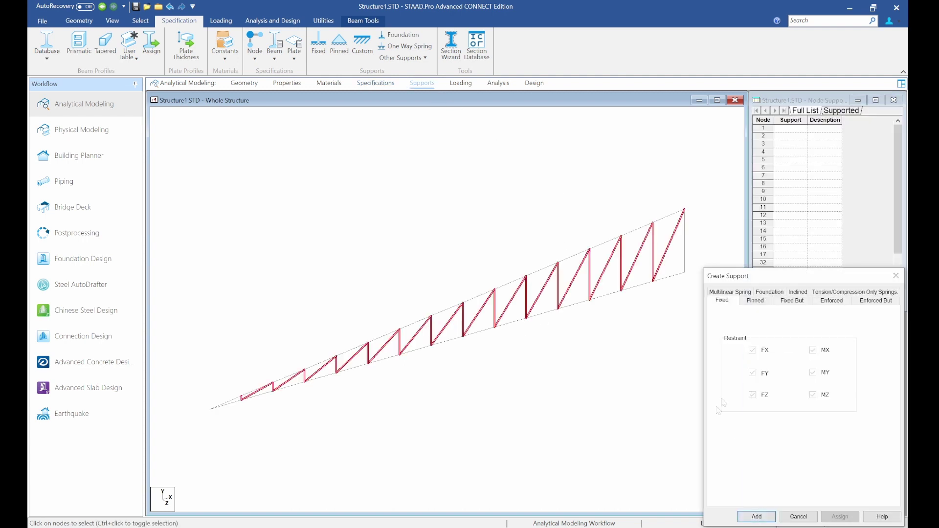
pyautogui.click(755, 301)
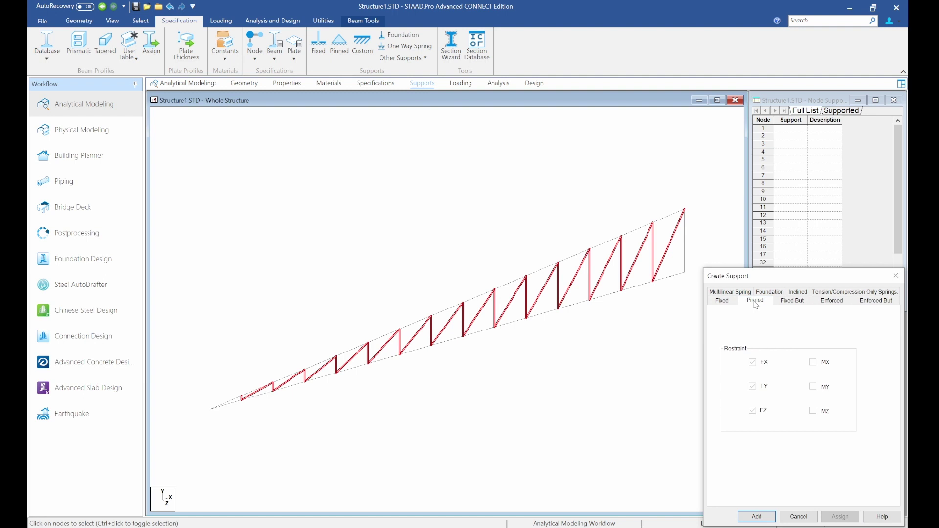
pyautogui.click(757, 517)
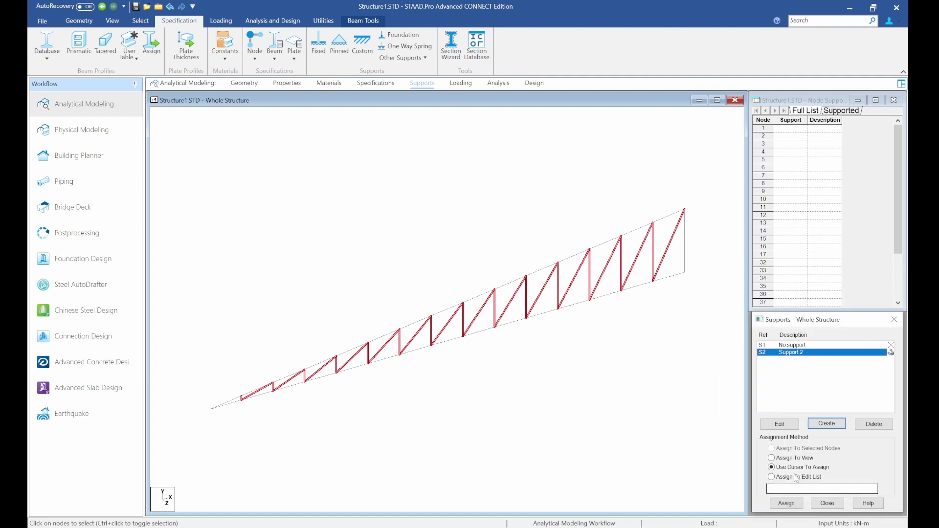
pyautogui.click(786, 503)
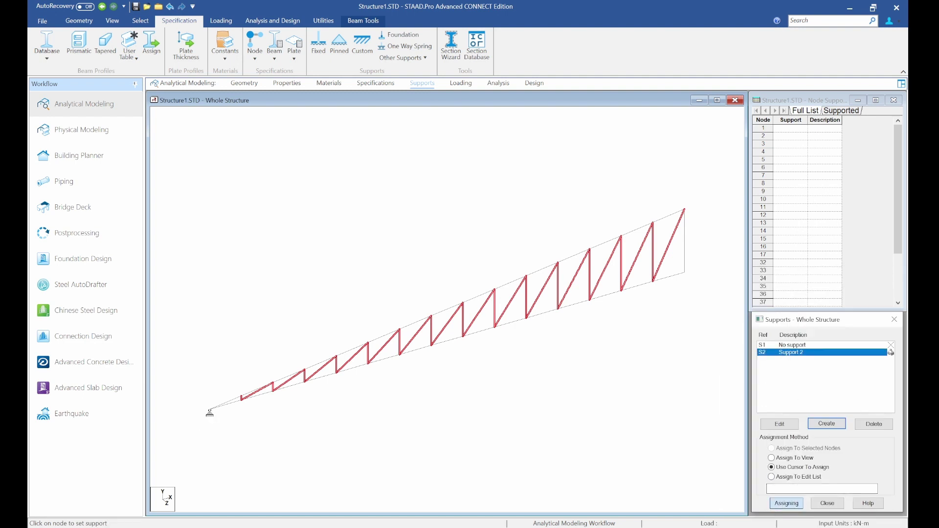
pyautogui.click(210, 411)
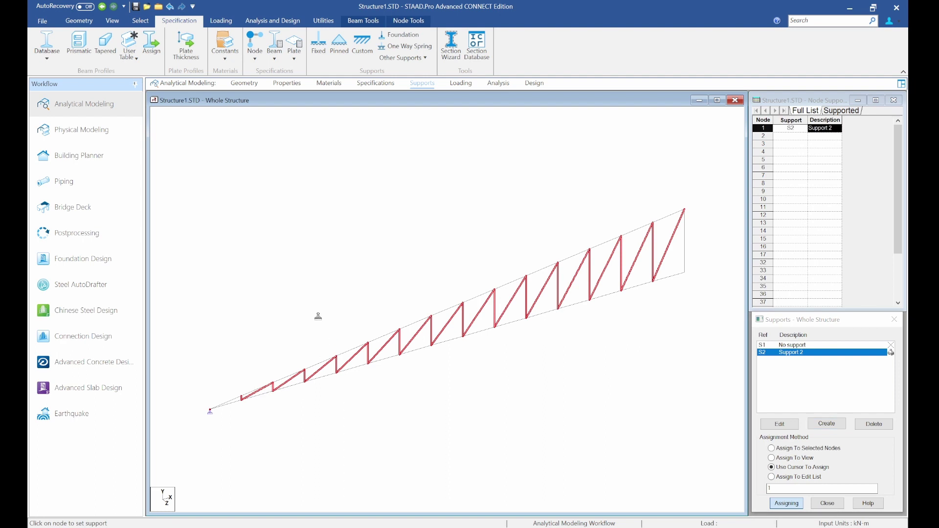
pyautogui.press('Escape')
# Create LOAD CASE 1 with loading type Dead.
pyautogui.click(460, 83)
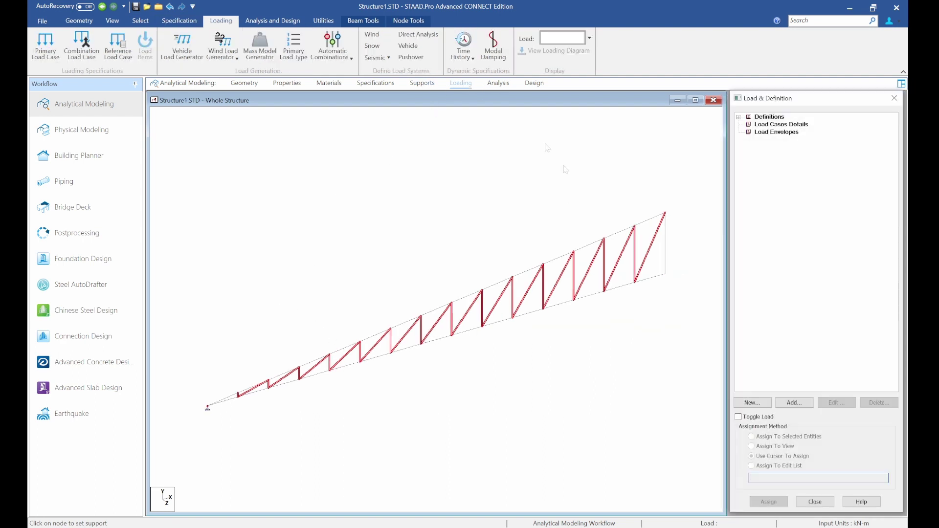
pyautogui.click(764, 125)
pyautogui.click(796, 404)
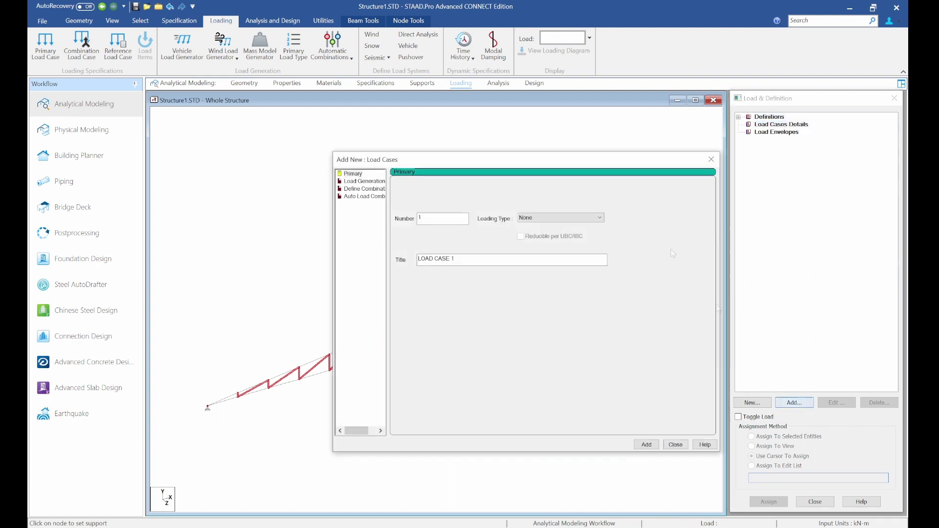
pyautogui.click(524, 218)
pyautogui.click(531, 231)
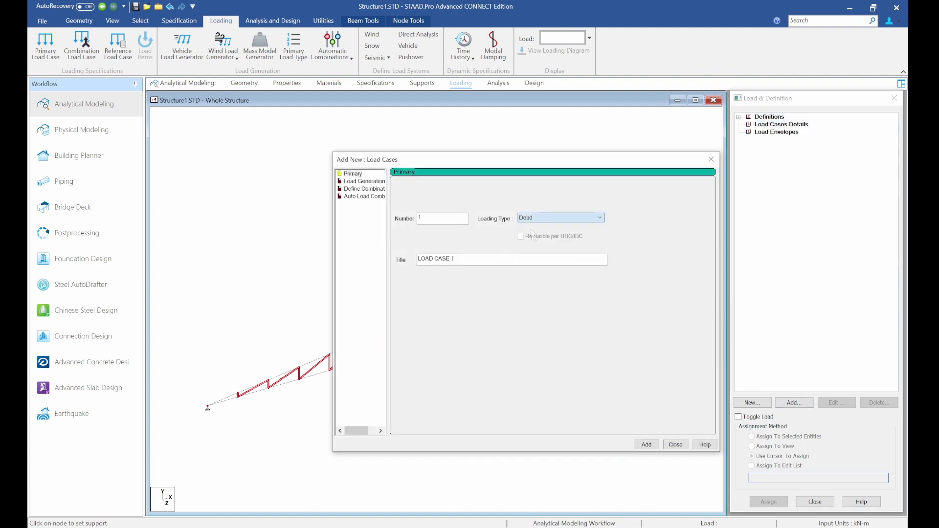
pyautogui.click(646, 444)
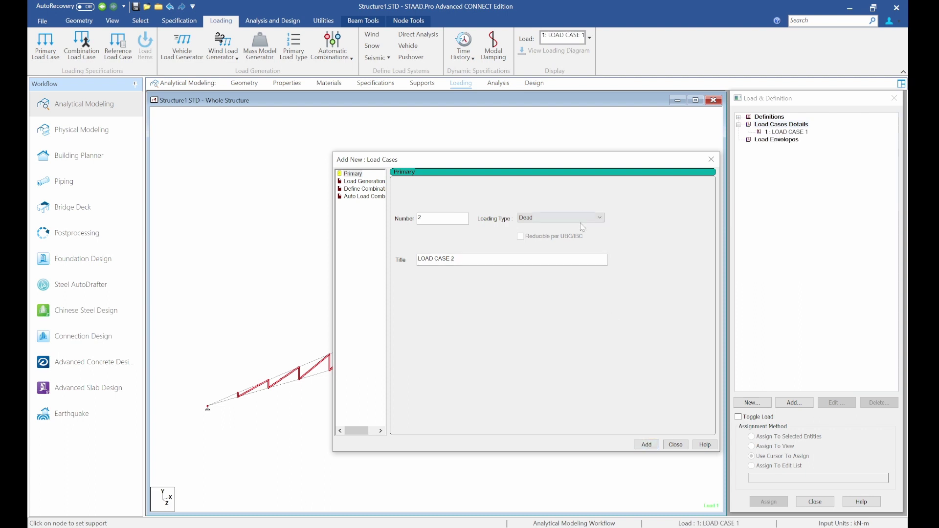
# Create LOAD CASE 2 with loading type Roof Live.
pyautogui.click(580, 224)
pyautogui.click(562, 239)
pyautogui.click(555, 220)
pyautogui.click(543, 246)
pyautogui.click(646, 444)
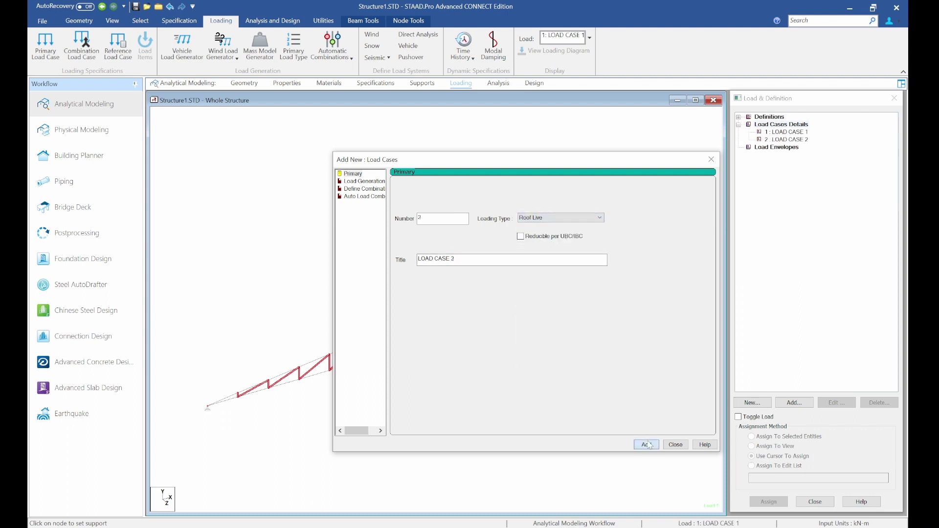
pyautogui.click(675, 444)
pyautogui.click(785, 132)
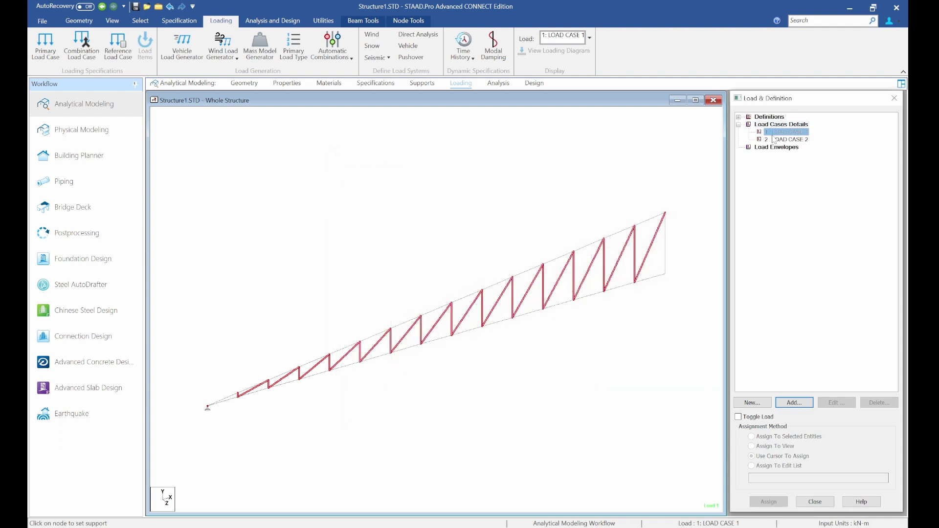
# Add selfweight Y -1 and nodal forces FY -6 and -3 kN to LOAD CASE 1.
pyautogui.click(794, 402)
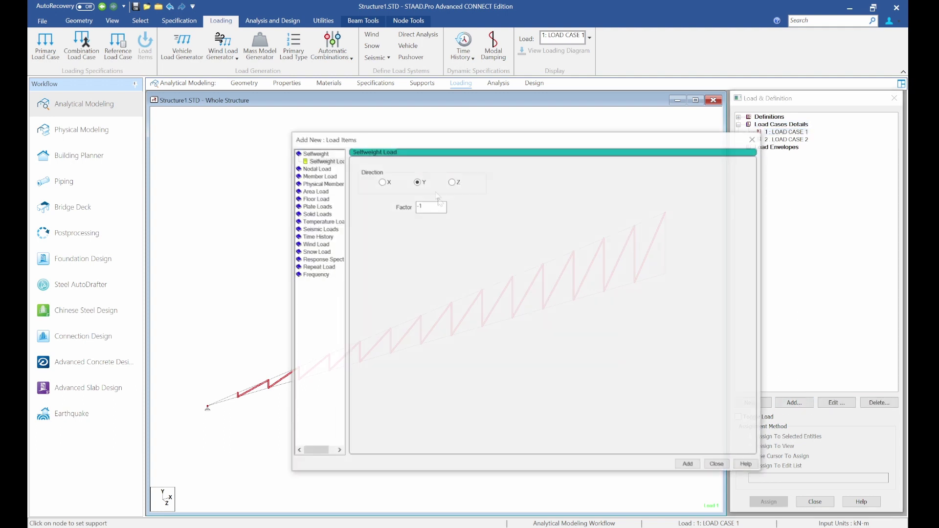
pyautogui.click(328, 162)
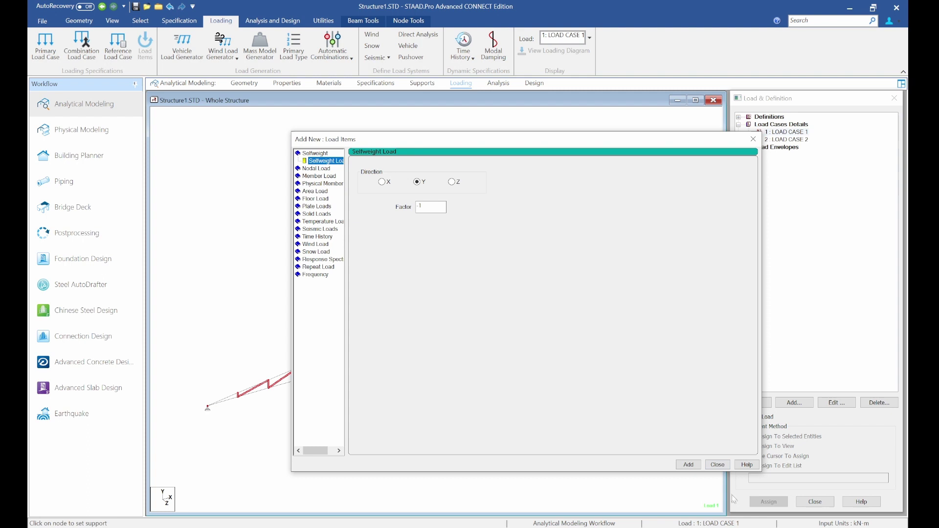
pyautogui.click(693, 465)
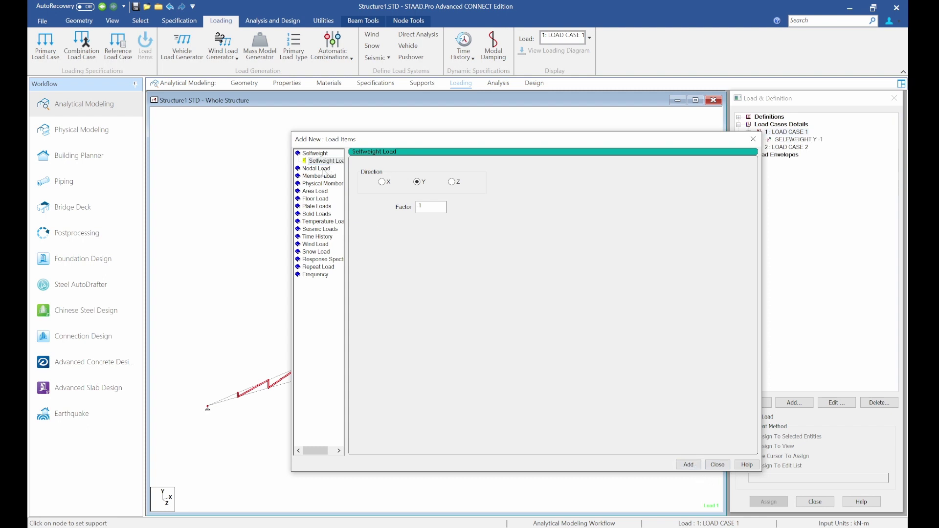
pyautogui.click(318, 169)
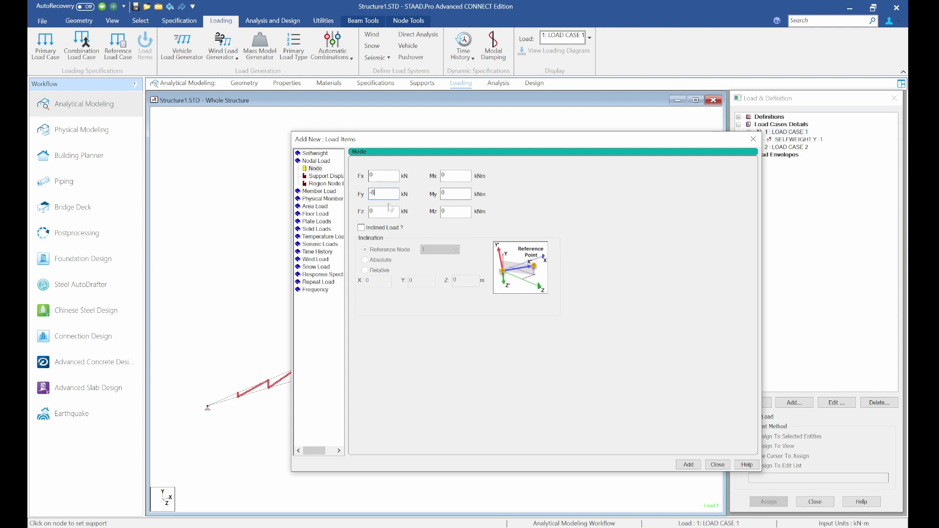
pyautogui.click(689, 464)
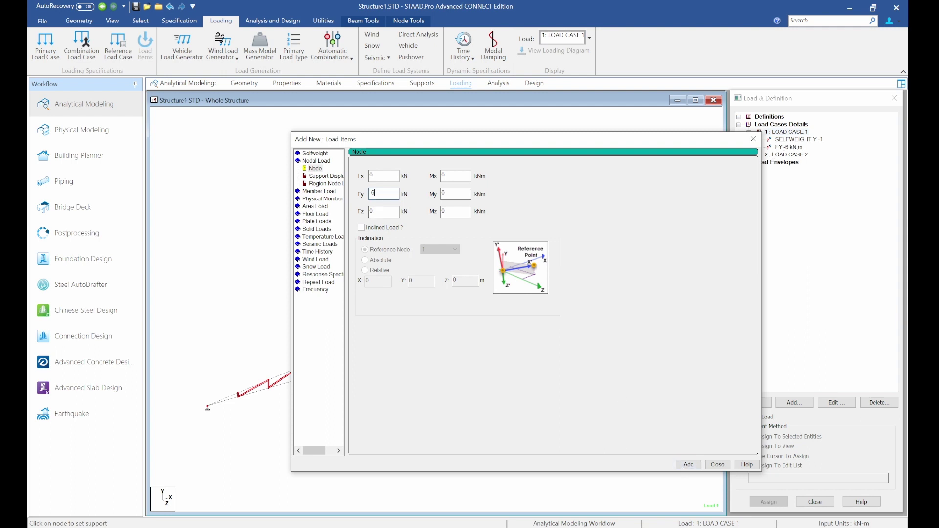
pyautogui.click(689, 466)
pyautogui.click(717, 465)
# Add nodal forces FY -4 and -2 kN to LOAD CASE 2.
pyautogui.click(789, 162)
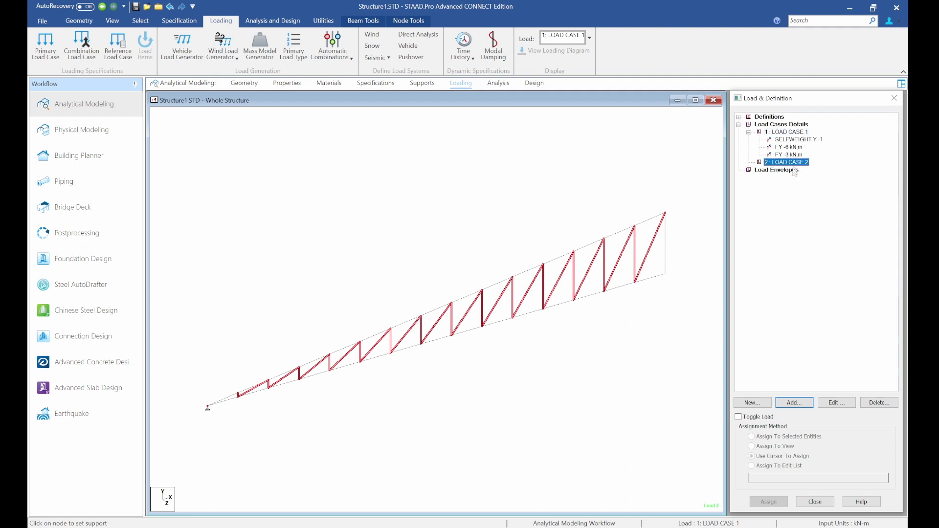
pyautogui.click(795, 403)
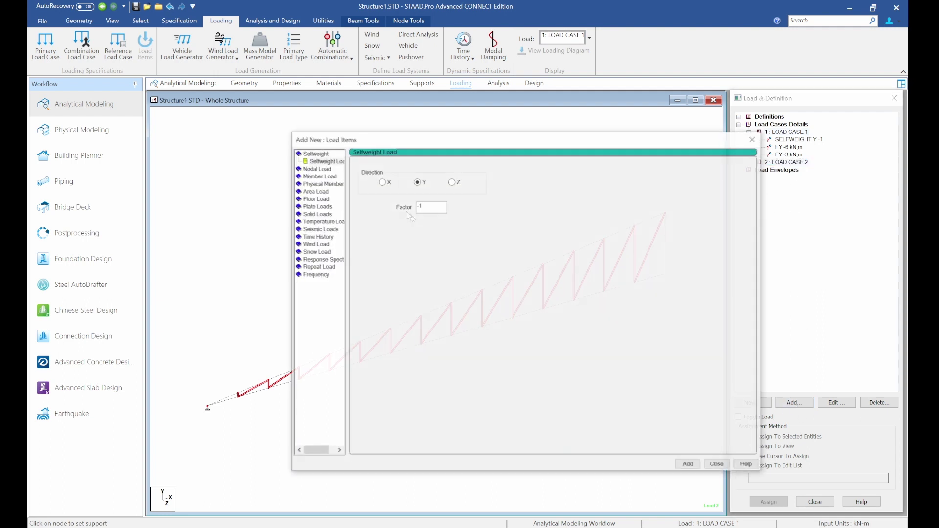
pyautogui.click(329, 169)
pyautogui.click(372, 194)
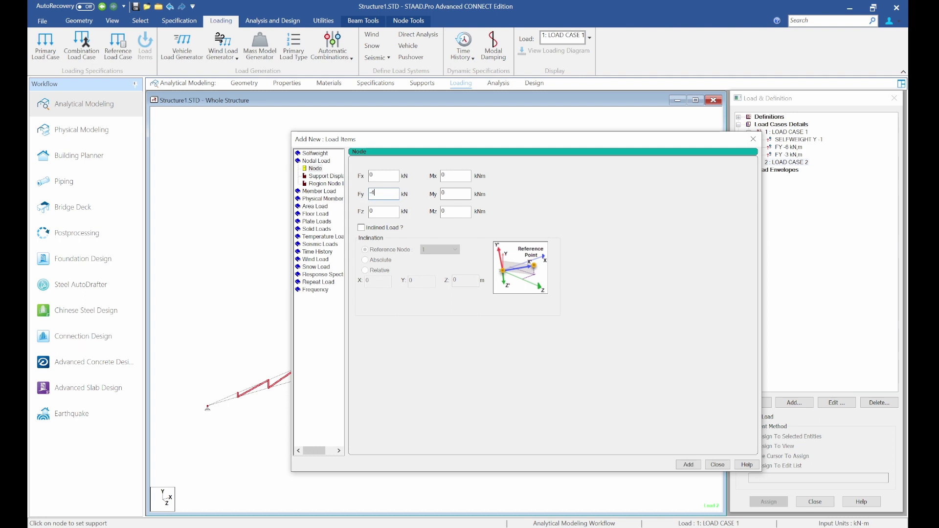
pyautogui.write('-4')
pyautogui.click(688, 465)
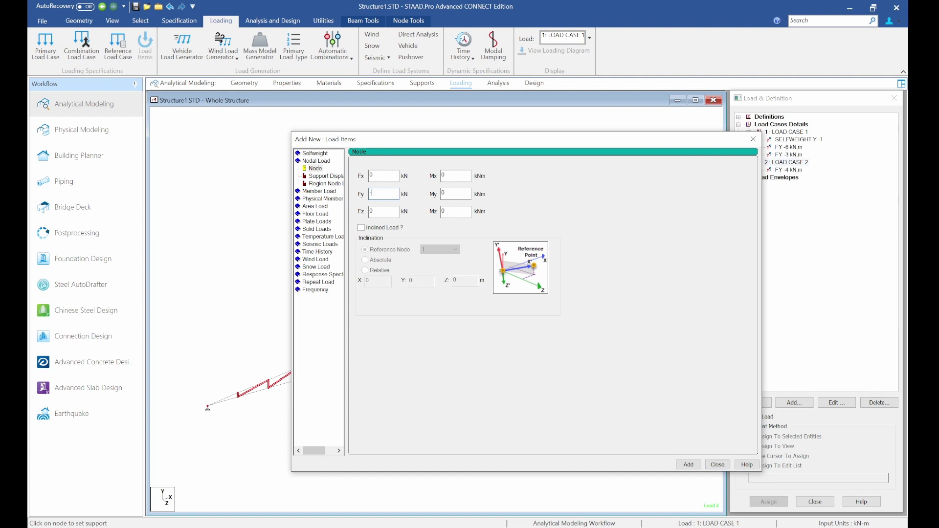
pyautogui.click(688, 466)
pyautogui.click(717, 464)
# Assign the selfweight load to the whole truss.
pyautogui.click(797, 139)
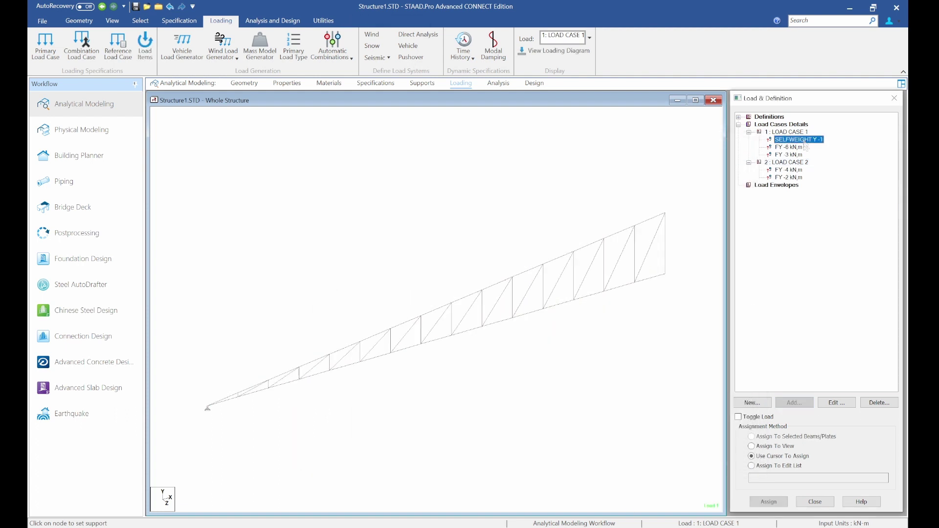
pyautogui.click(769, 447)
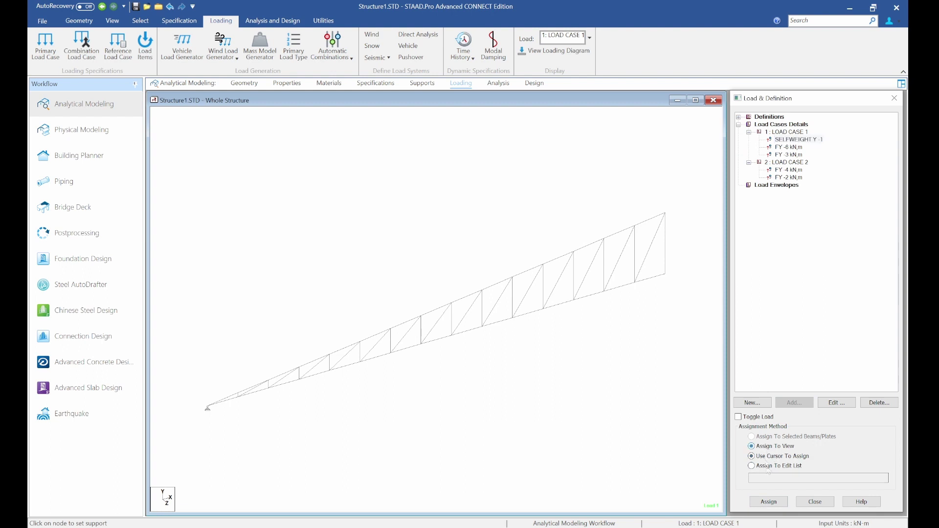
pyautogui.click(769, 502)
pyautogui.click(833, 329)
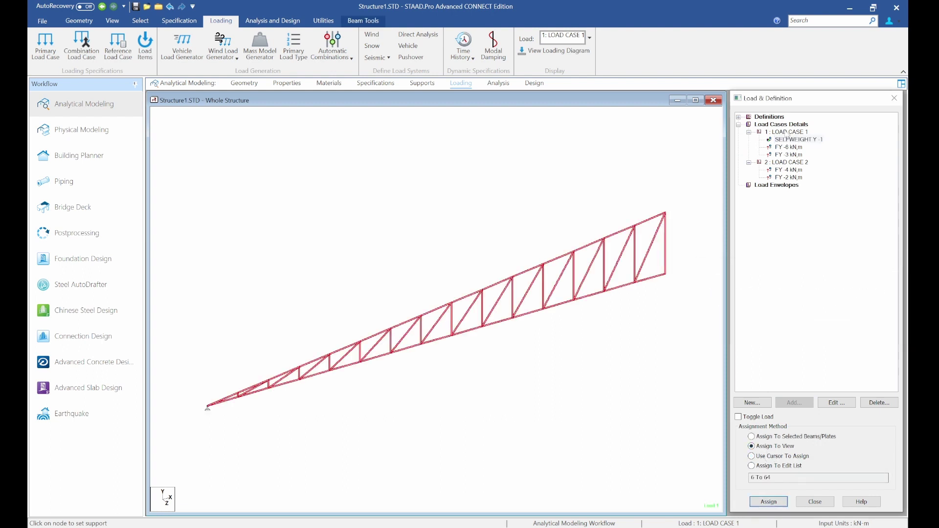
# Clear the previous beam selection and switch to the Nodes cursor.
pyautogui.click(785, 148)
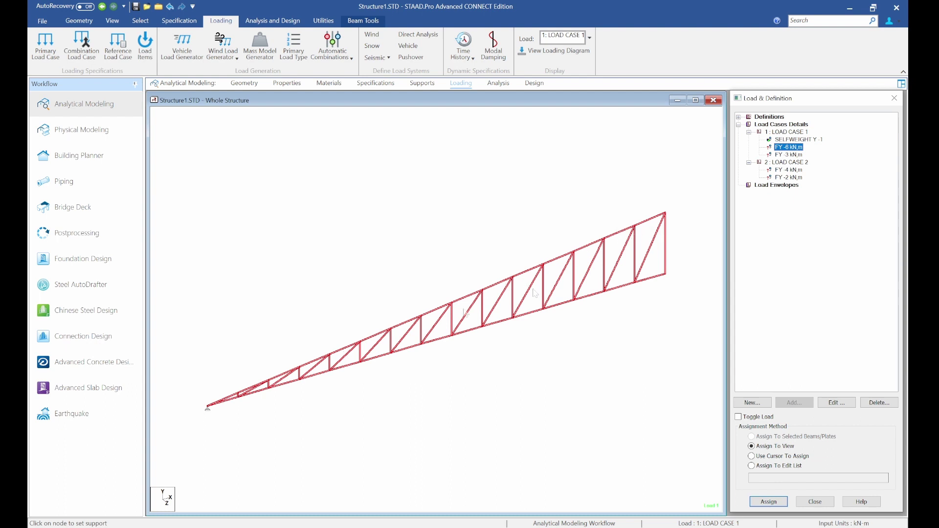
pyautogui.click(112, 21)
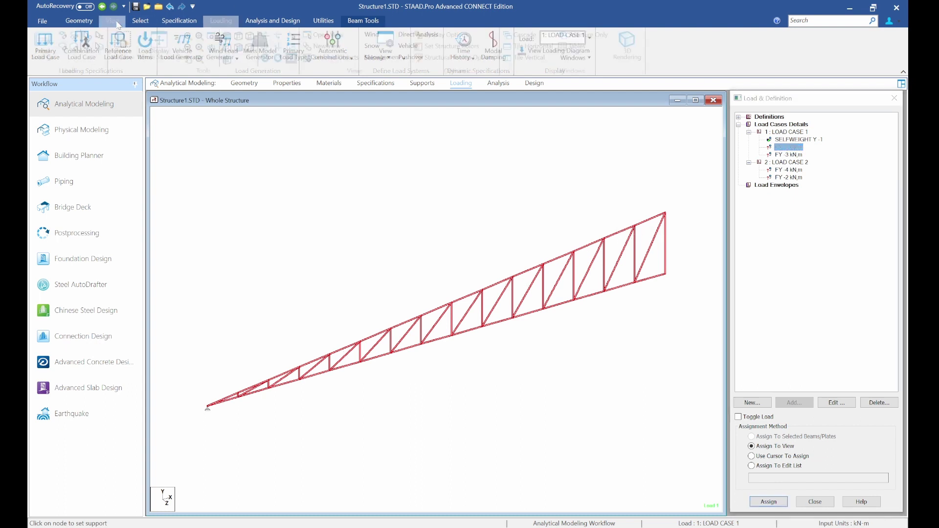
pyautogui.click(237, 51)
pyautogui.click(325, 255)
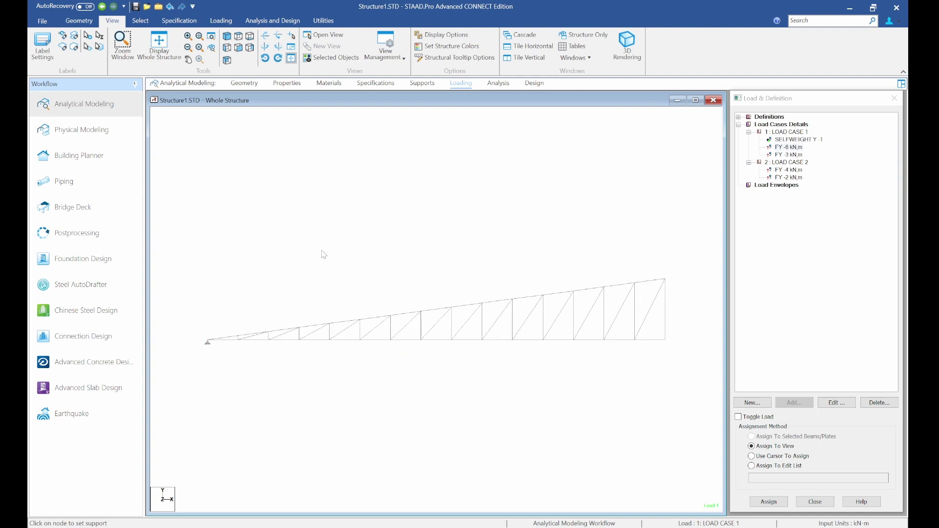
pyautogui.rightClick(322, 251)
pyautogui.moveTo(417, 319)
pyautogui.click(464, 318)
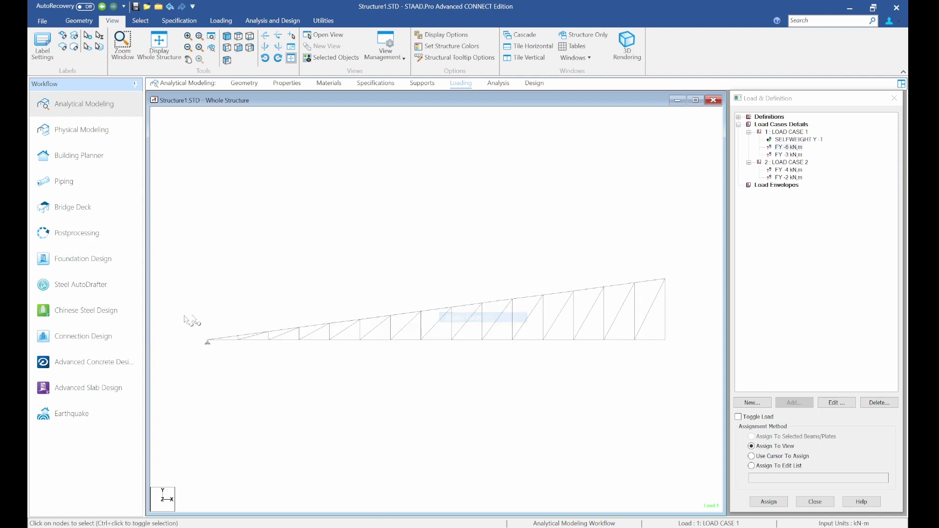
# Select all top-chord nodes and assign Load Case 1's FY -6 kN load to them.
pyautogui.click(239, 337)
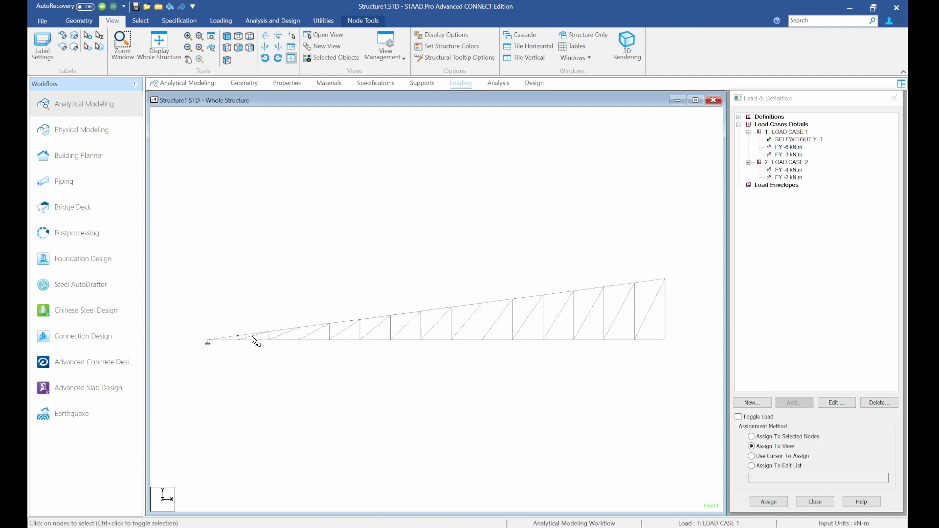
pyautogui.keyDown('ctrl'); pyautogui.click(268, 332); pyautogui.keyUp('ctrl')
pyautogui.keyDown('ctrl'); pyautogui.click(329, 324); pyautogui.keyUp('ctrl')
pyautogui.keyDown('ctrl'); pyautogui.click(360, 320); pyautogui.keyUp('ctrl')
pyautogui.keyDown('ctrl'); pyautogui.click(299, 327); pyautogui.keyUp('ctrl')
pyautogui.moveTo(377, 302); pyautogui.dragTo(511, 329)
pyautogui.moveTo(586, 269); pyautogui.dragTo(669, 302)
pyautogui.click(782, 148)
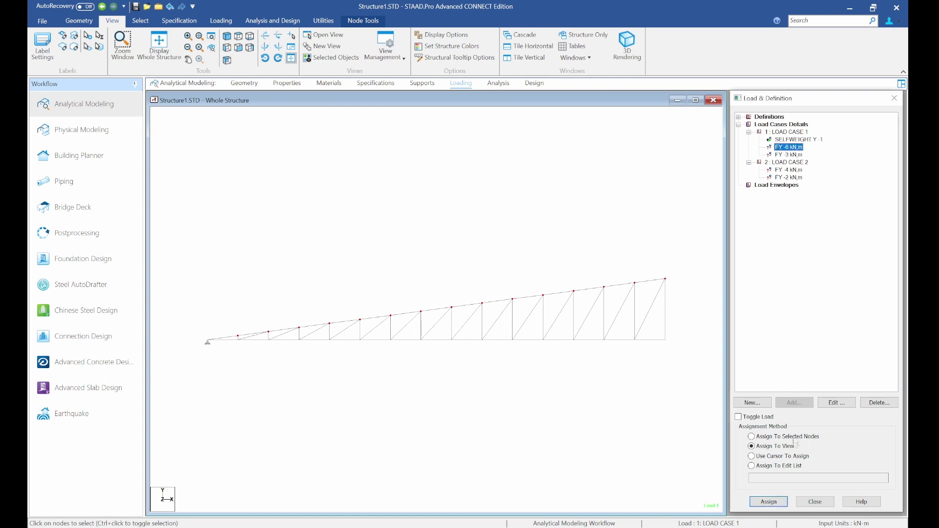
pyautogui.click(789, 437)
pyautogui.click(768, 501)
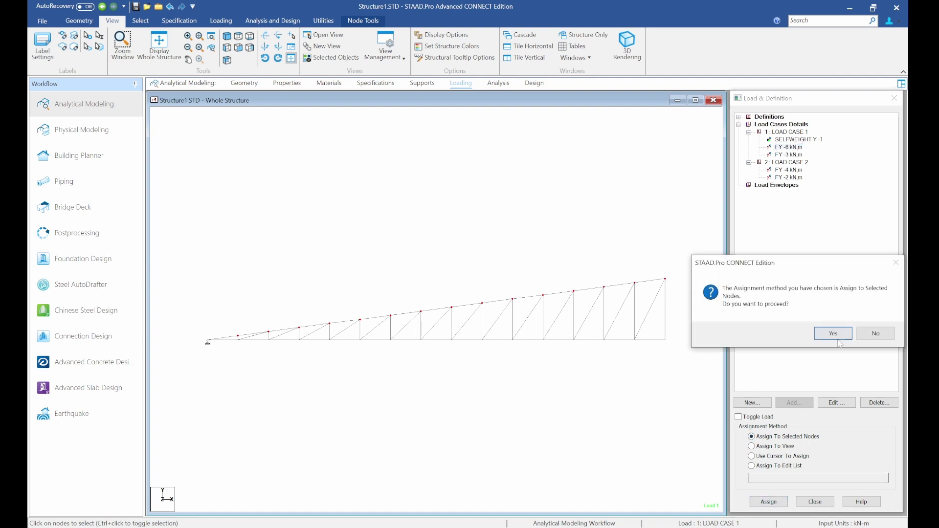
# Confirm the FY -6 kN assignment and apply FY -3 kN to left end node 1.
pyautogui.click(833, 333)
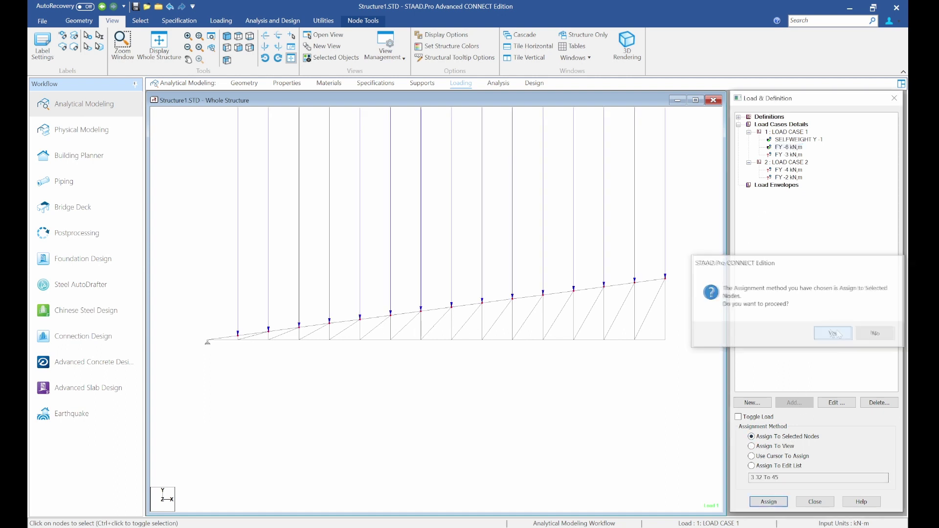
pyautogui.click(783, 156)
pyautogui.click(777, 456)
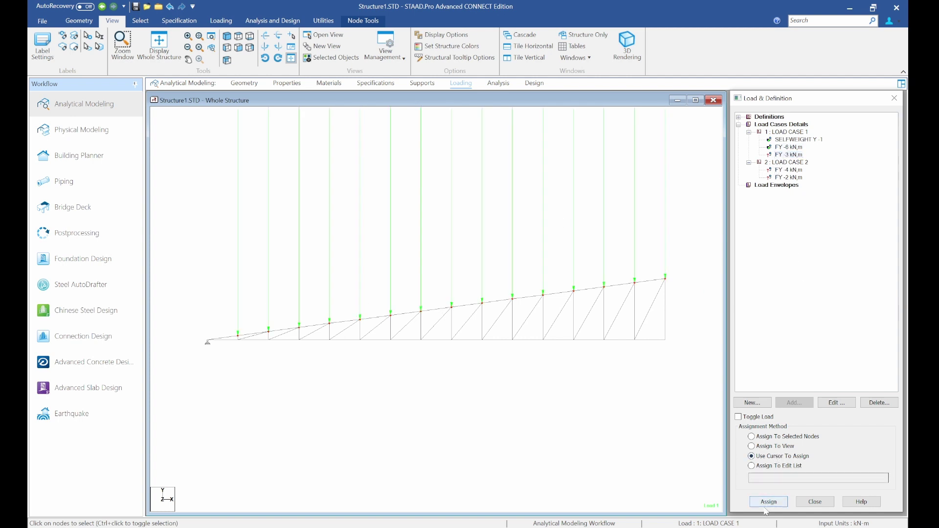
pyautogui.click(768, 502)
pyautogui.click(207, 340)
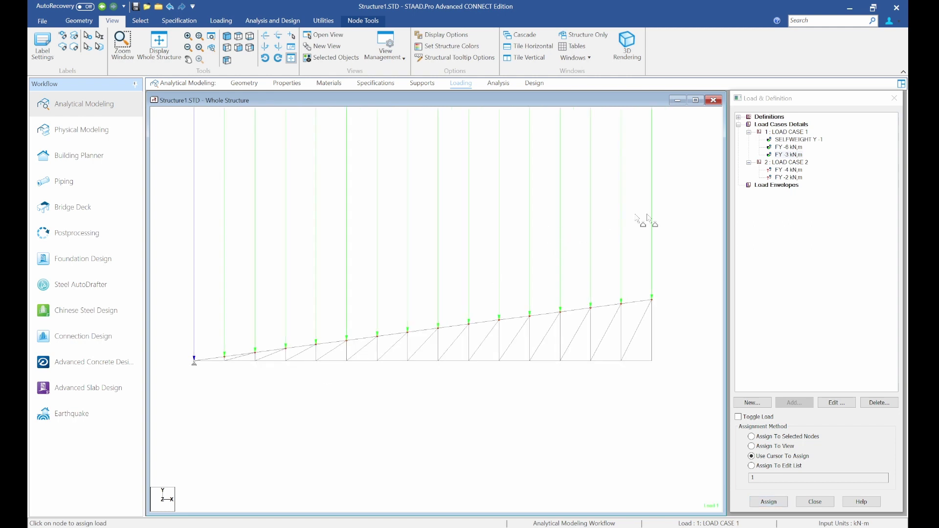
# Apply Load Case 2's FY -2 kN load to the left end node.
pyautogui.click(795, 178)
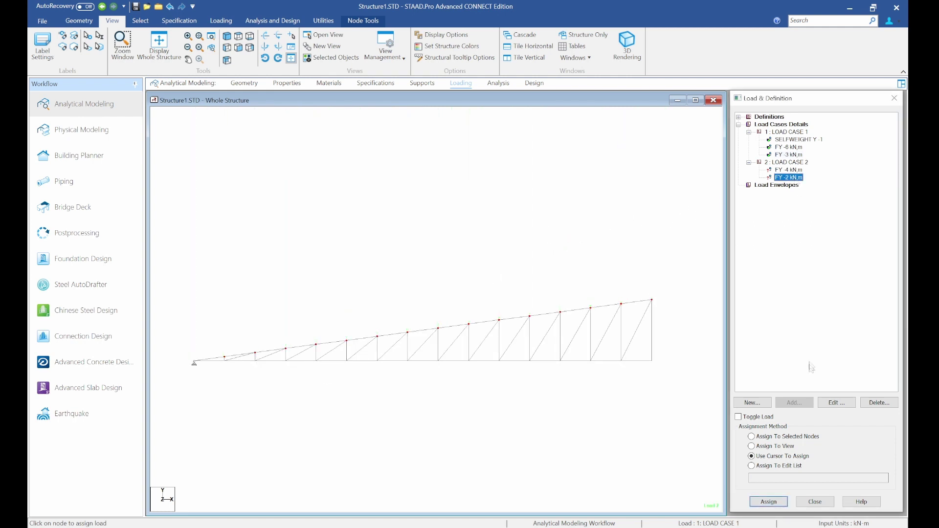
pyautogui.click(768, 502)
pyautogui.click(768, 502)
pyautogui.click(194, 362)
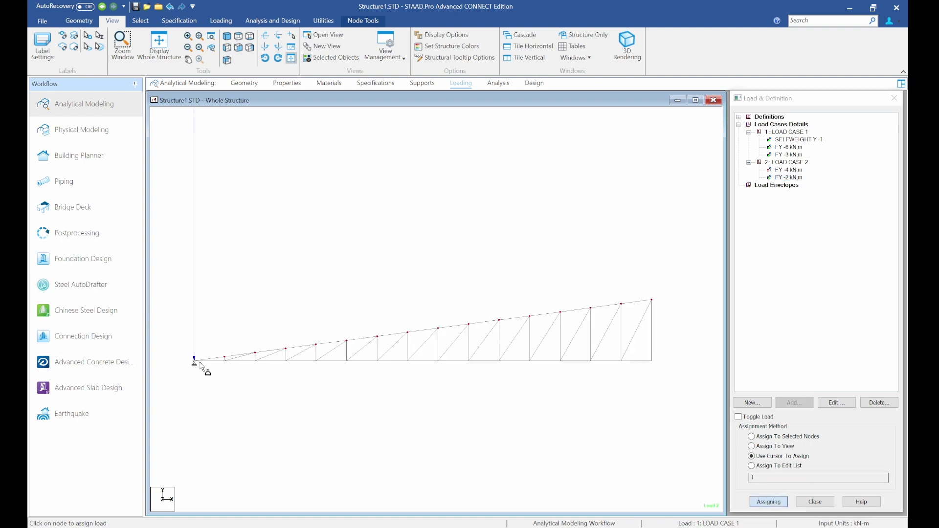
# Assign FY -4 kN to top-chord nodes 3 32 To 45 and collapse both load lists.
pyautogui.click(789, 147)
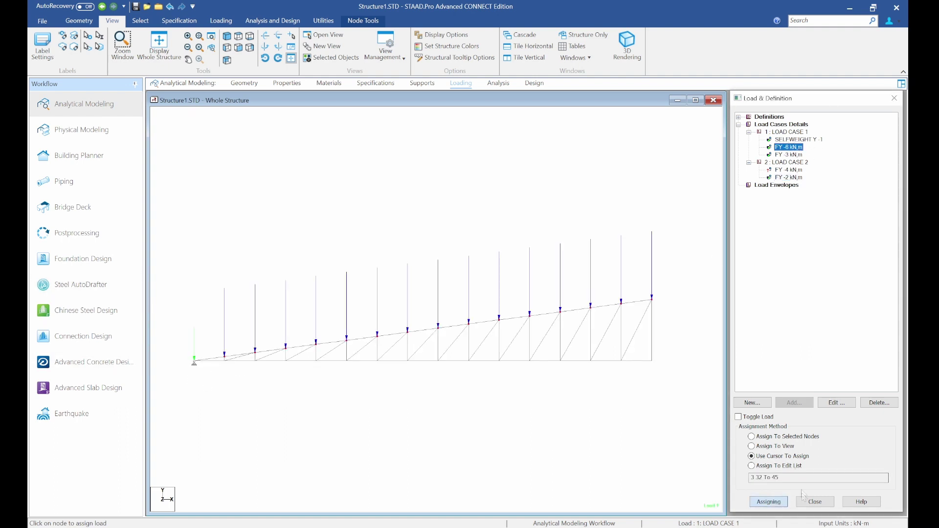
pyautogui.click(770, 478)
pyautogui.click(797, 169)
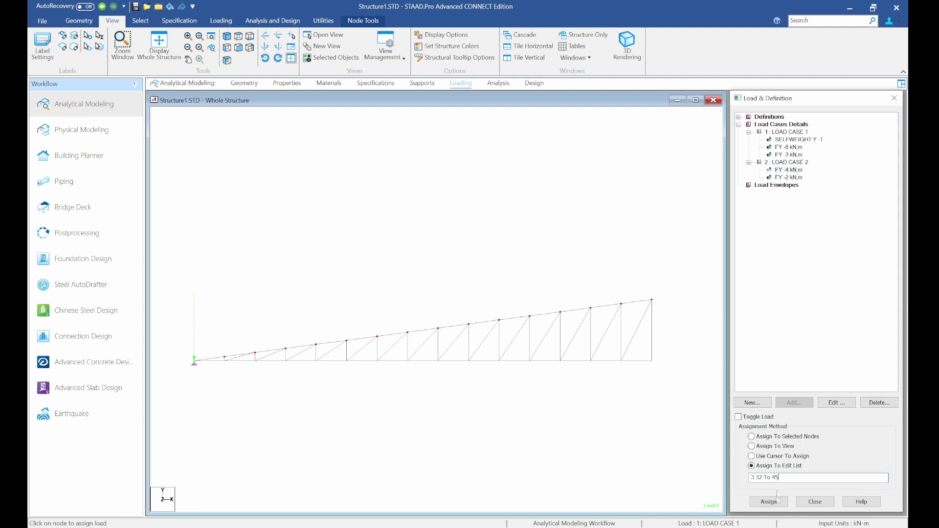
pyautogui.click(777, 499)
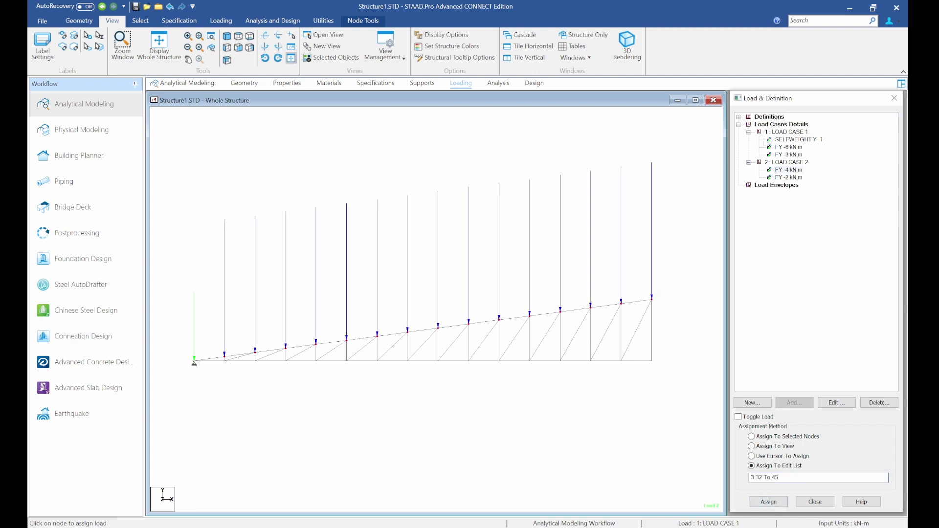
pyautogui.click(750, 162)
pyautogui.click(748, 132)
pyautogui.click(748, 140)
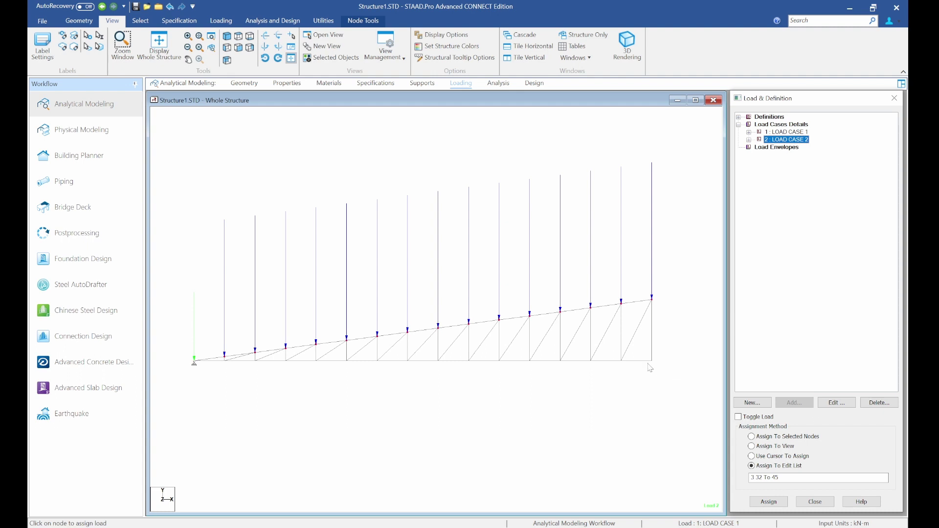
pyautogui.scroll(-1, 324, 284)
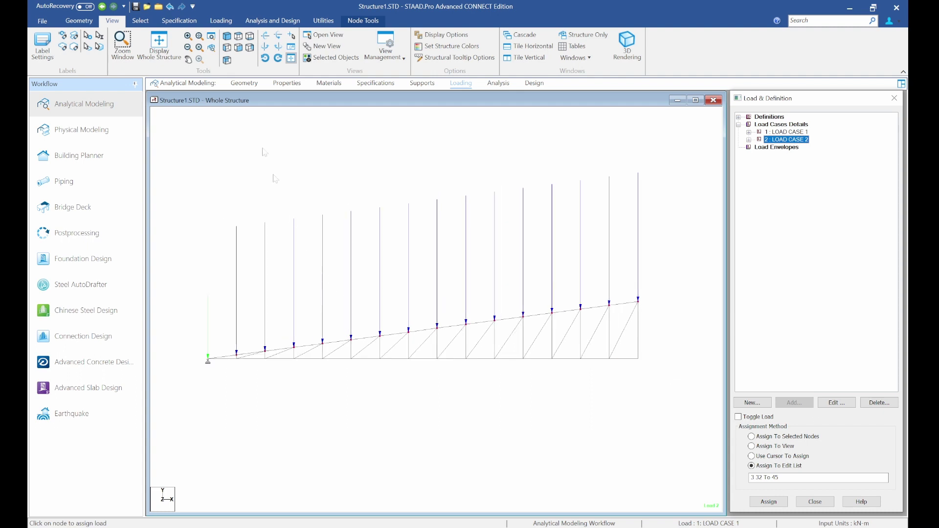
# Mirror-copy all half-truss beams about the Y-Z plane through the node at X = 15 m.
pyautogui.click(245, 83)
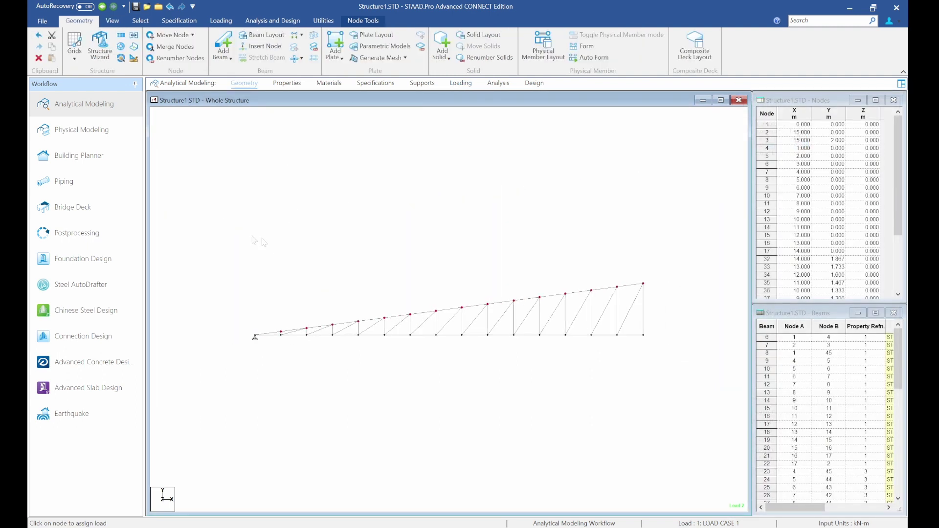
pyautogui.moveTo(328, 296); pyautogui.dragTo(681, 435)
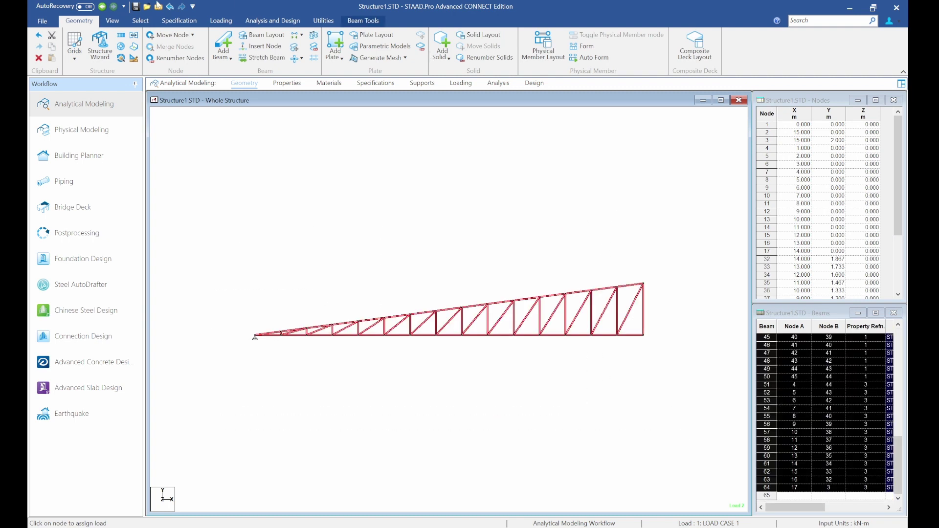
pyautogui.click(133, 36)
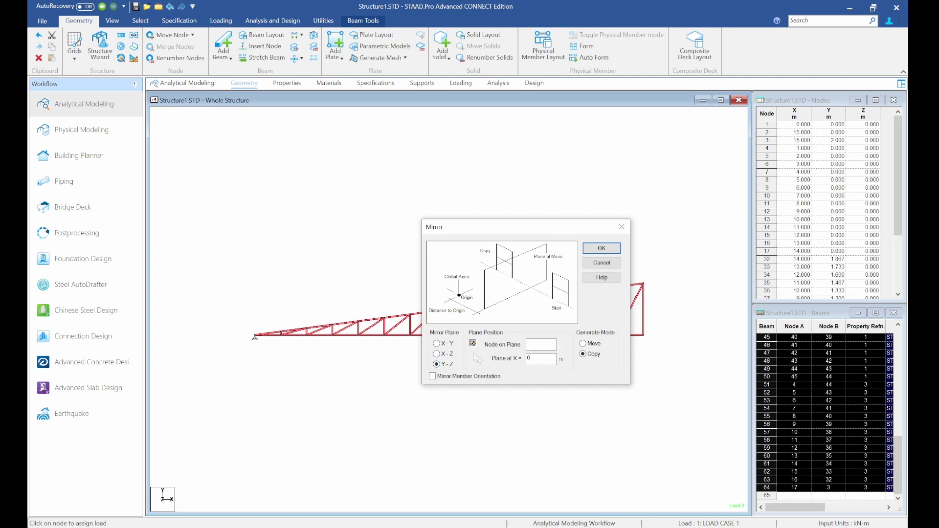
pyautogui.click(473, 343)
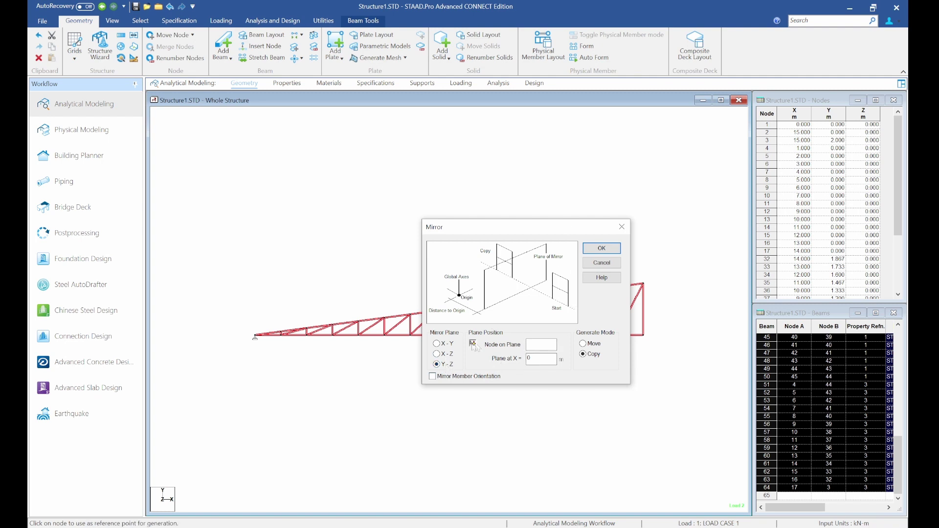
pyautogui.click(644, 336)
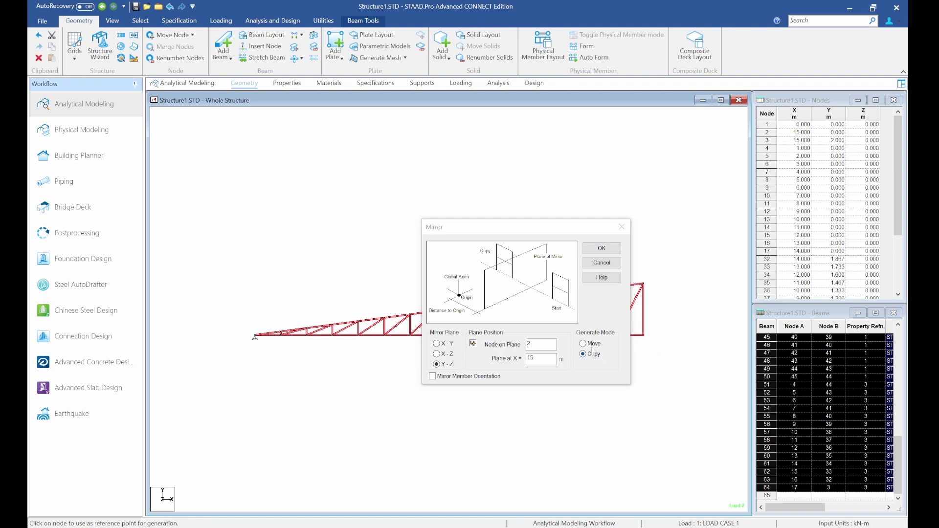
pyautogui.click(599, 251)
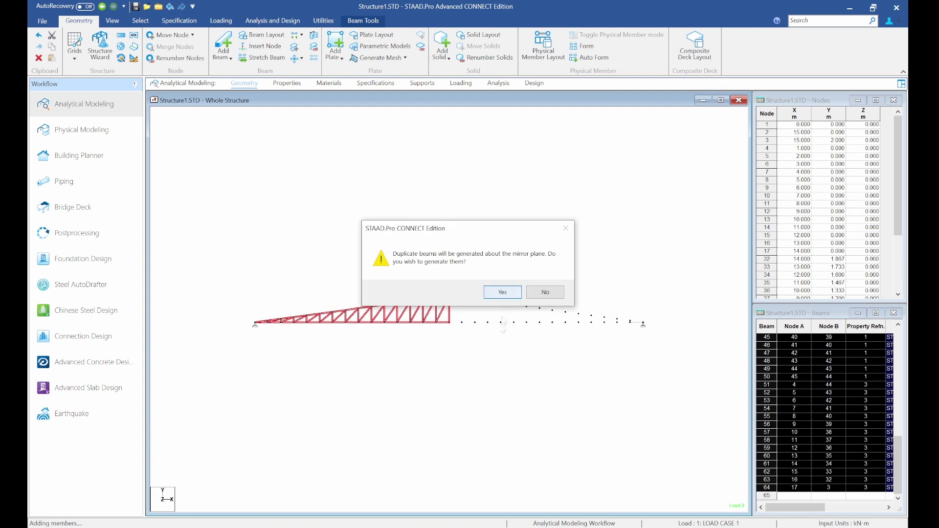
pyautogui.click(504, 294)
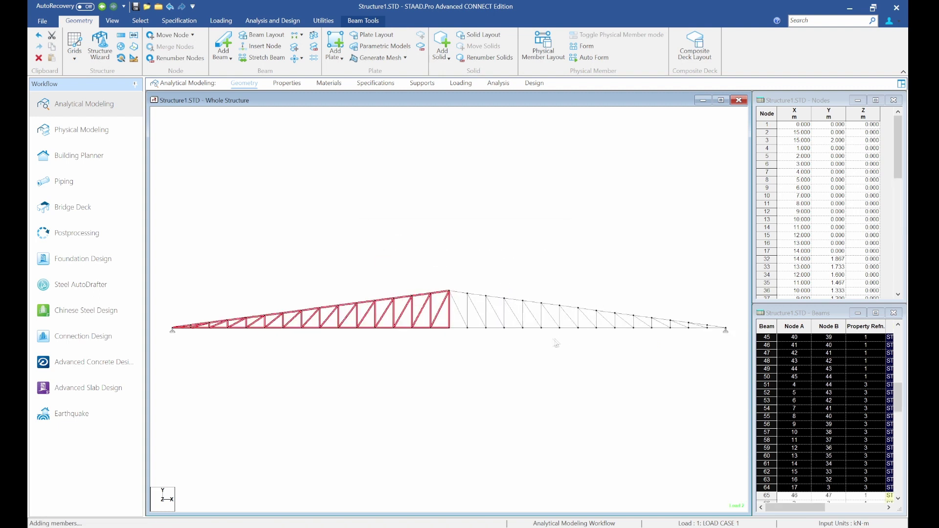
pyautogui.click(499, 350)
# Inspect diagonal beam 122, then review the MEMBER TRUSS members and supports.
pyautogui.doubleClick(479, 317)
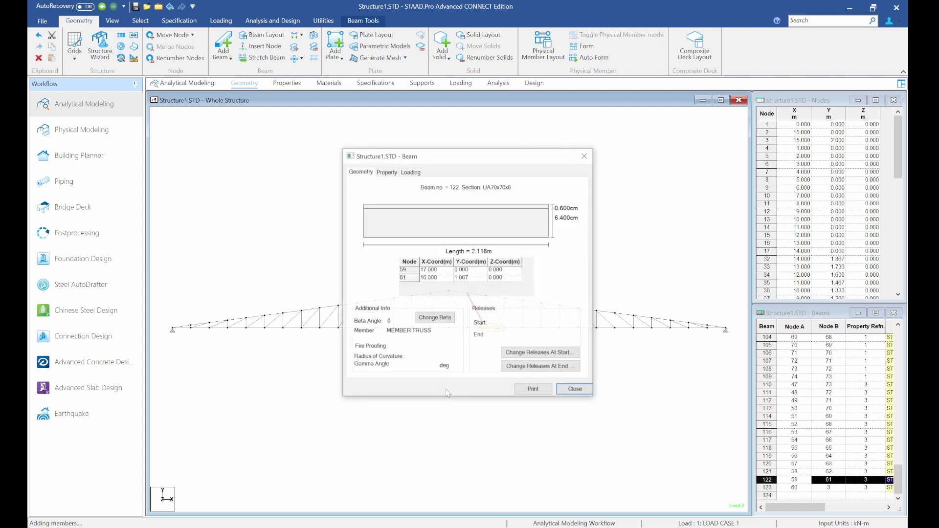
pyautogui.click(584, 155)
pyautogui.click(359, 84)
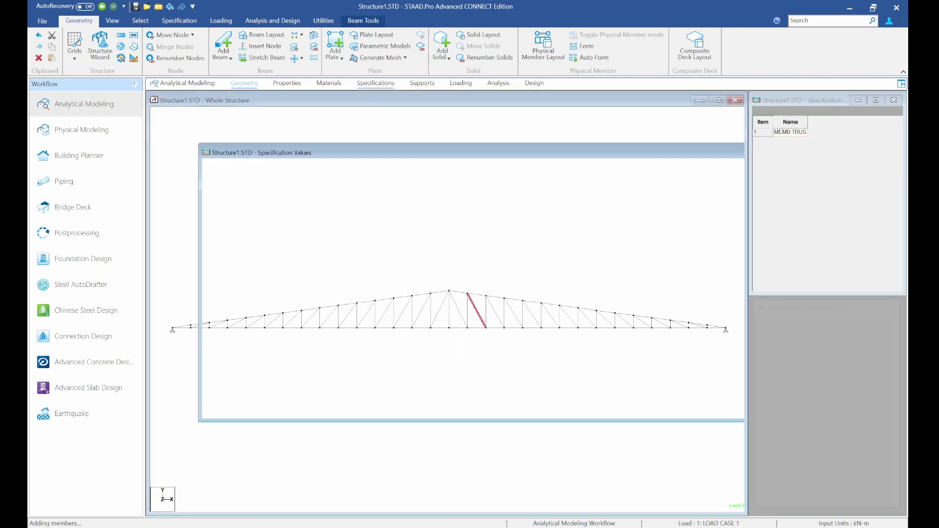
pyautogui.click(773, 330)
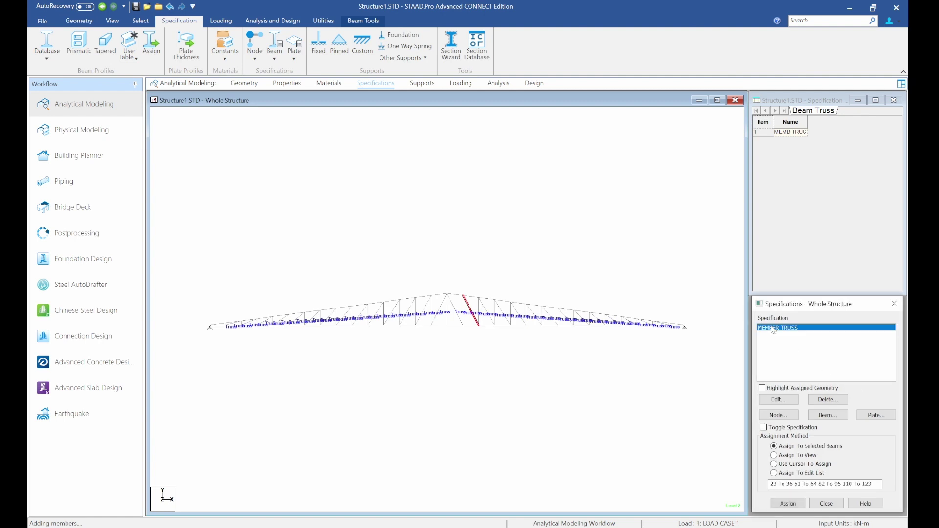
pyautogui.click(428, 84)
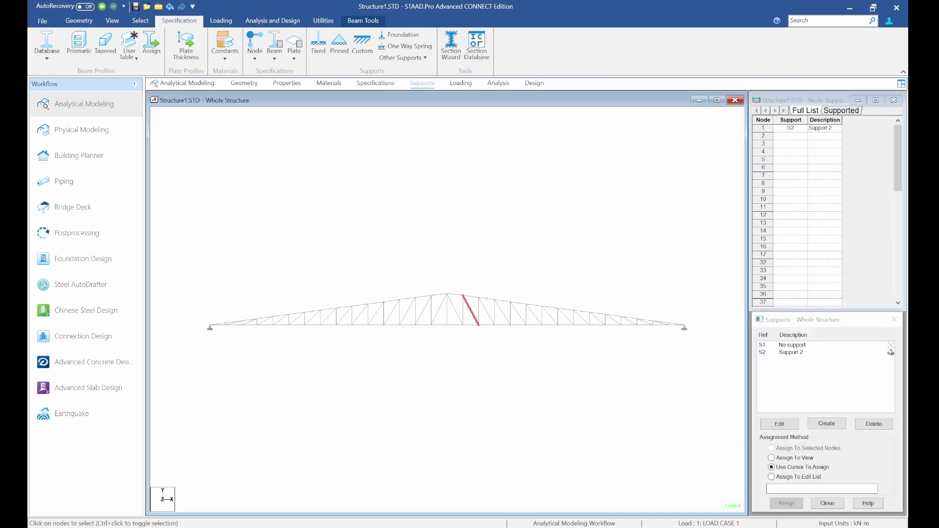
# Check where Load Case 1's FY -6 and FY -3 kN loads are applied.
pyautogui.click(460, 84)
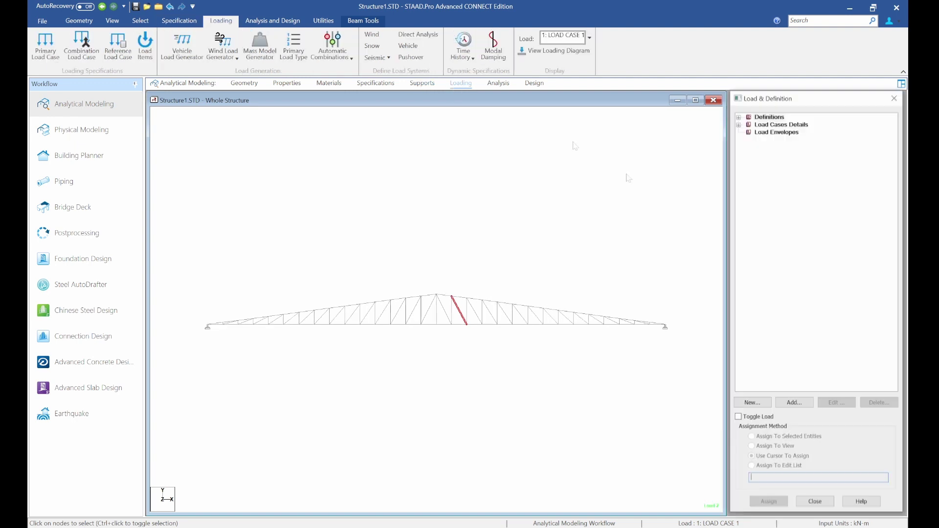
pyautogui.click(739, 125)
pyautogui.click(749, 133)
pyautogui.click(789, 147)
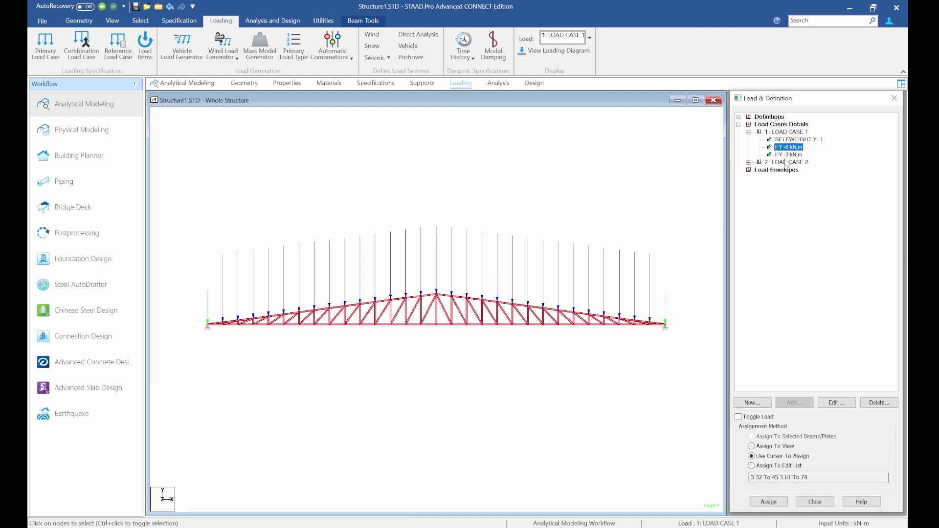
pyautogui.click(788, 155)
pyautogui.click(749, 132)
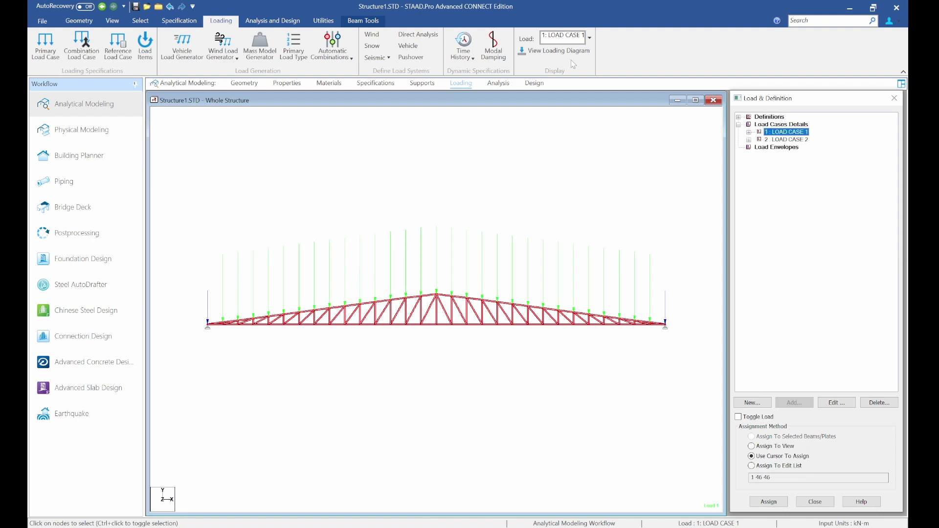
pyautogui.click(332, 27)
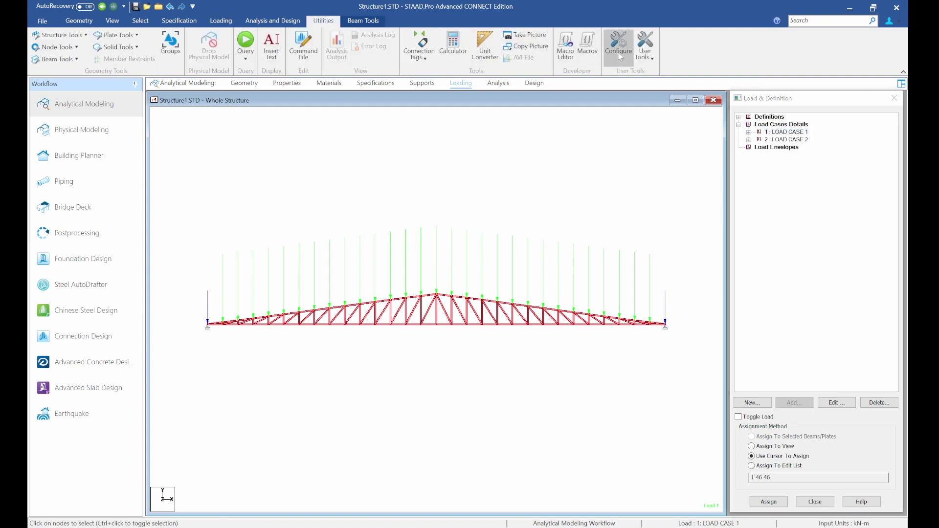
# Generate the EN 1990 6.10 load combinations 1000–1003 with the Eurocode generator.
pyautogui.click(649, 60)
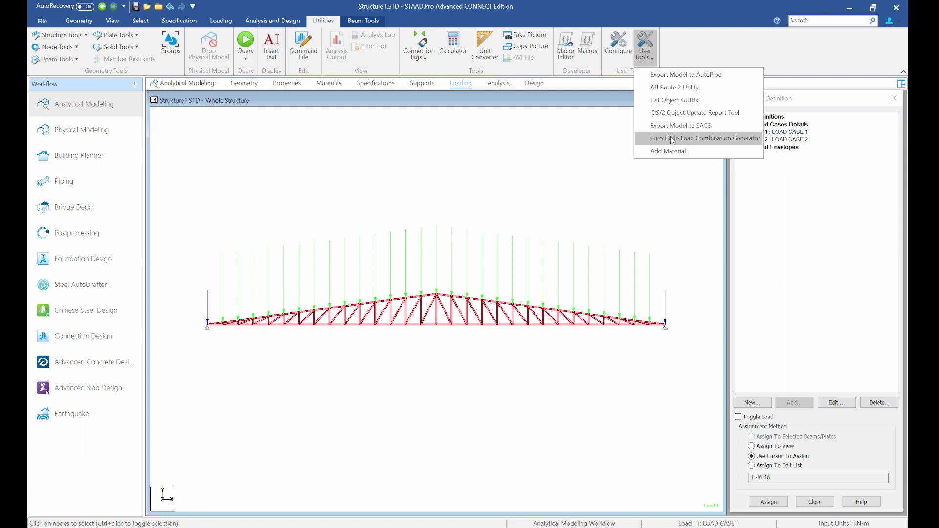
pyautogui.click(672, 140)
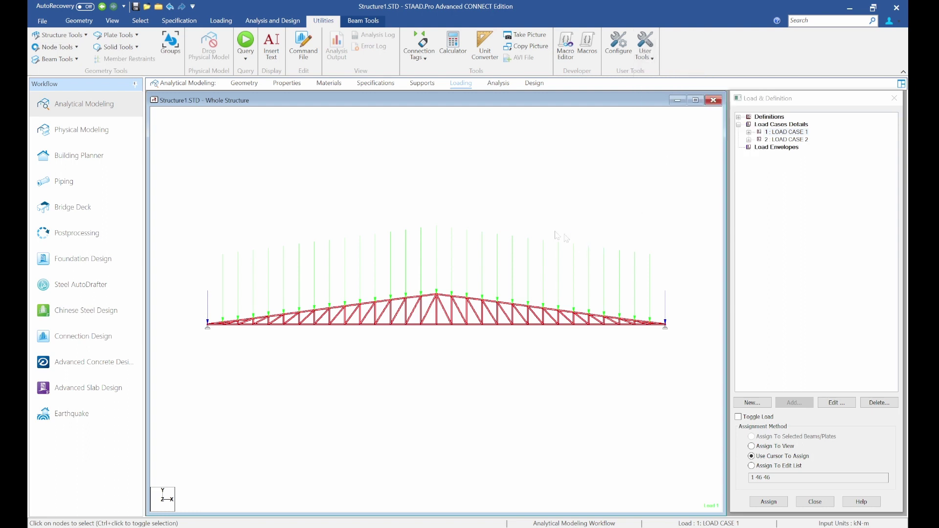
pyautogui.click(469, 389)
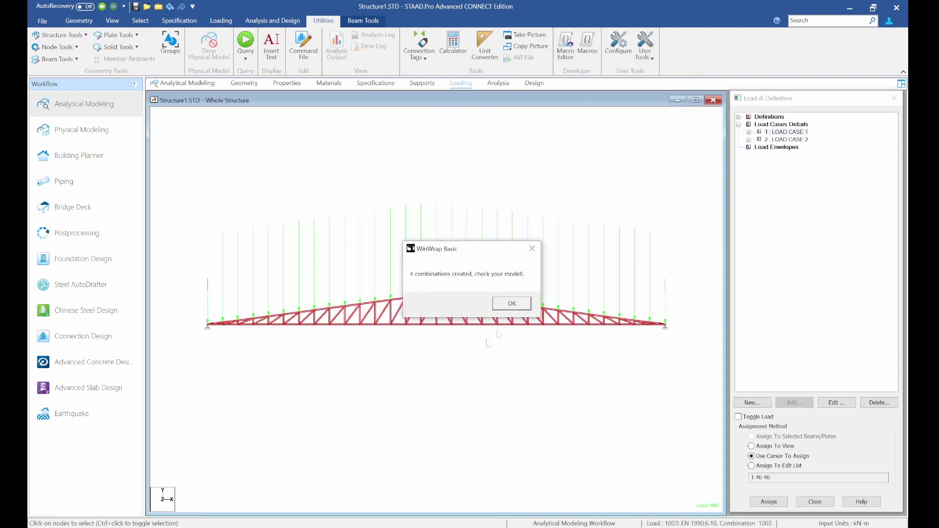
pyautogui.press('Return')
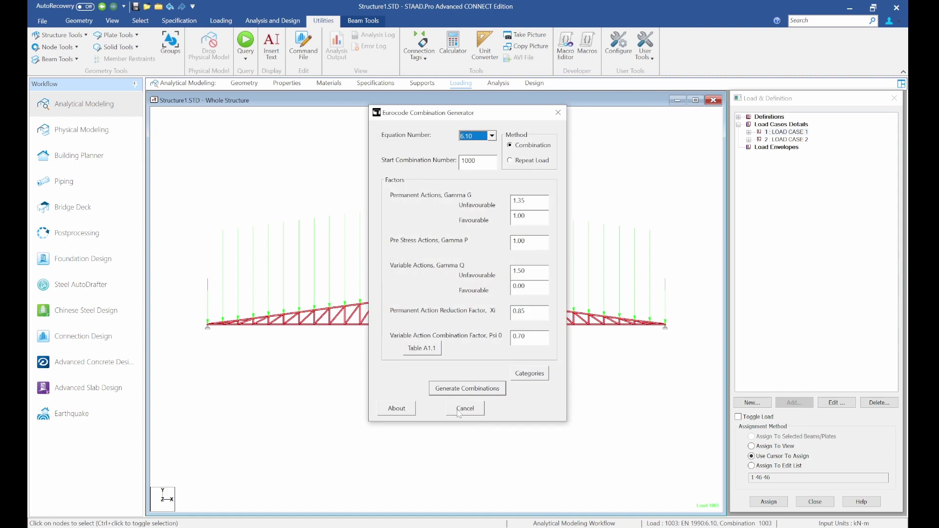
pyautogui.click(460, 411)
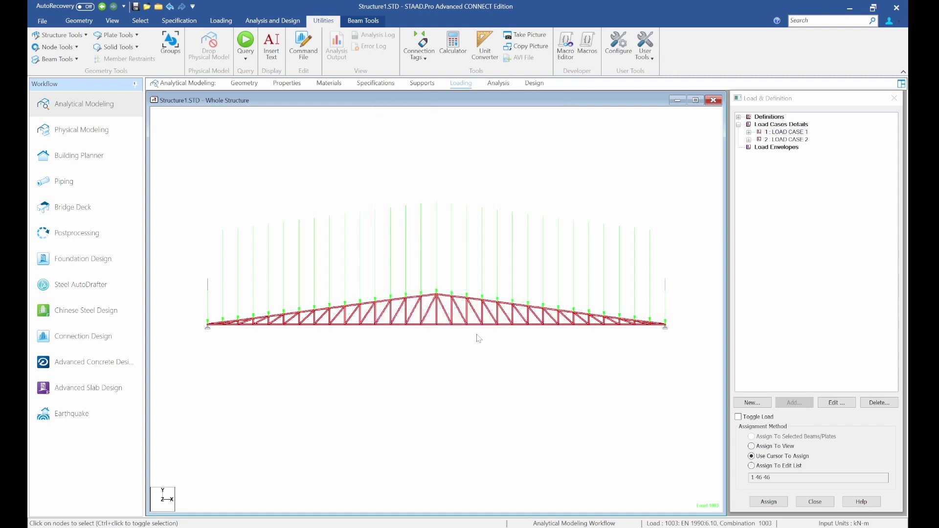
# Add a PERFORM ANALYSIS command to the input.
pyautogui.click(498, 83)
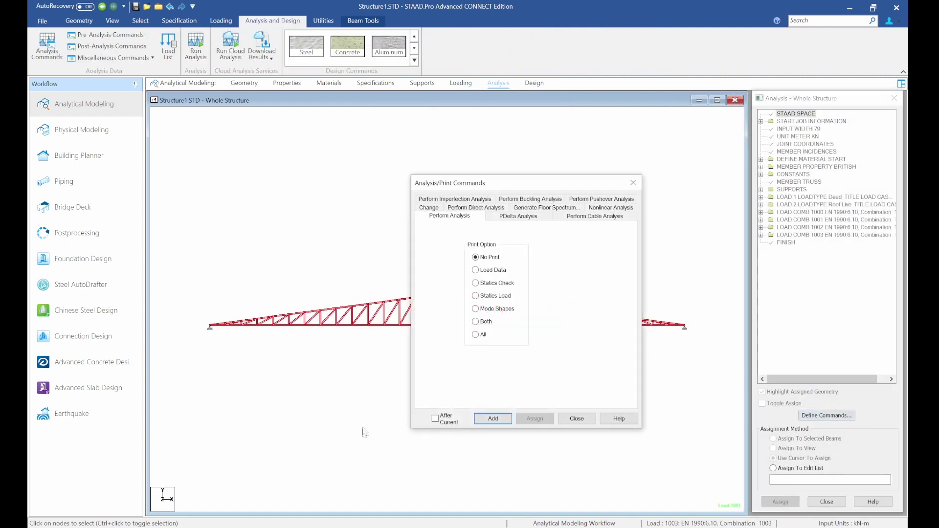
pyautogui.click(490, 419)
pyautogui.click(562, 420)
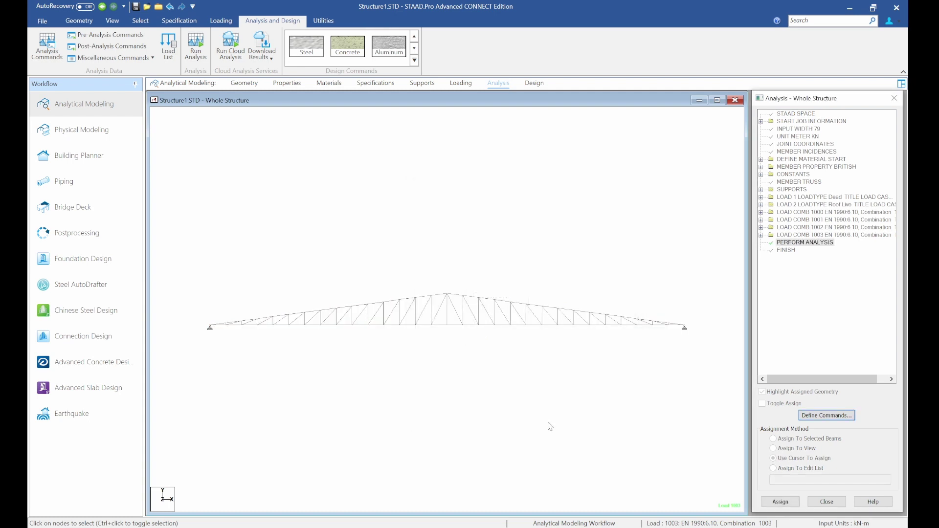
pyautogui.click(533, 83)
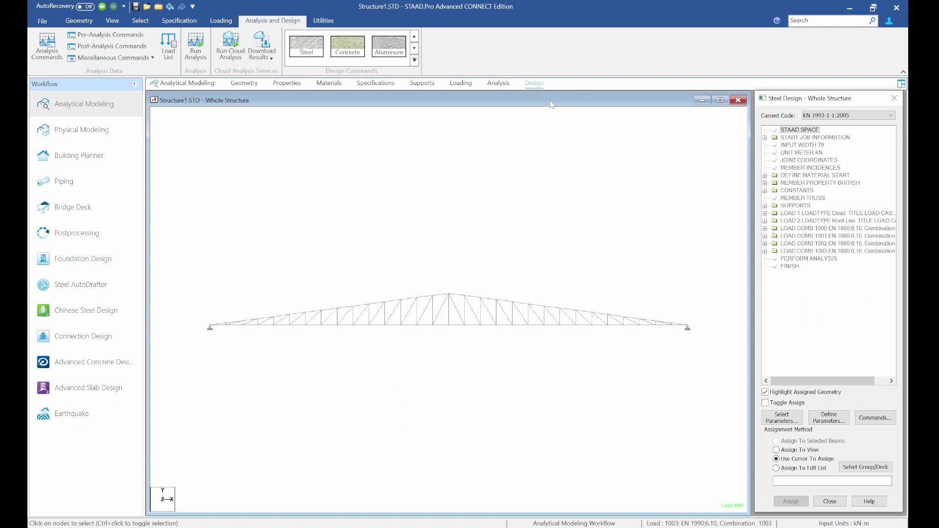
# Add a CHECK CODE command to the EN 1993-1-1:2005 steel design commands.
pyautogui.click(306, 49)
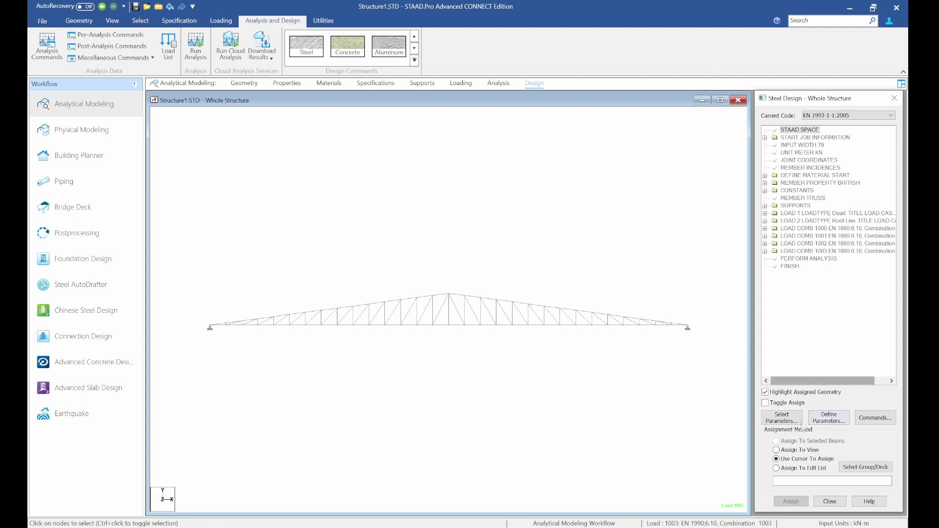
pyautogui.click(875, 419)
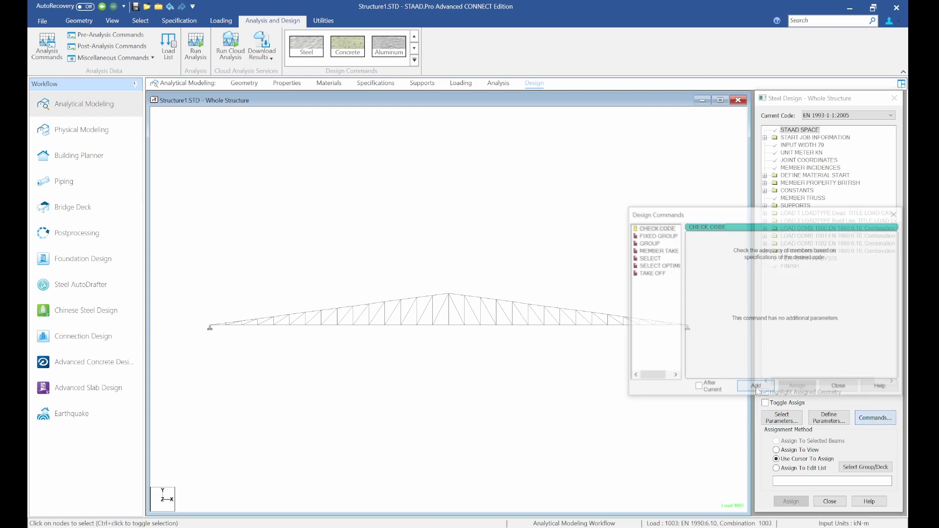
pyautogui.click(655, 228)
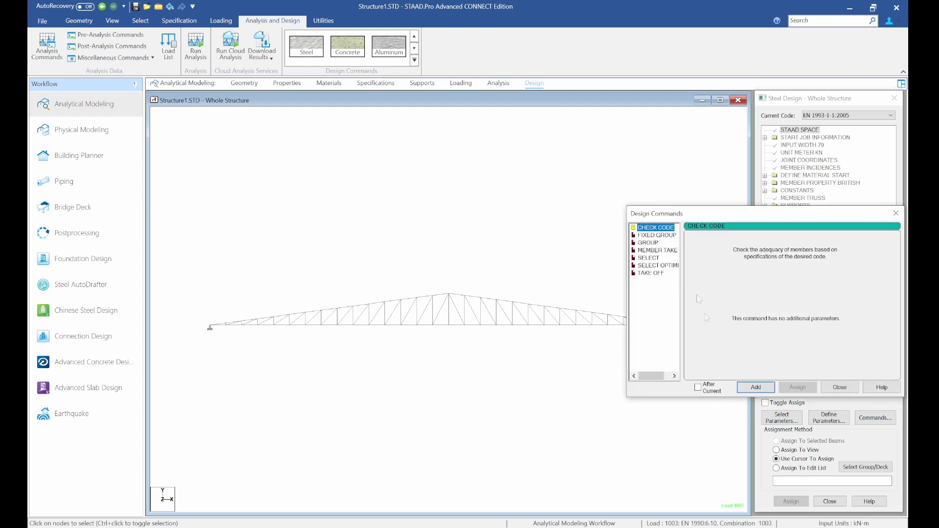
pyautogui.click(756, 387)
pyautogui.click(839, 387)
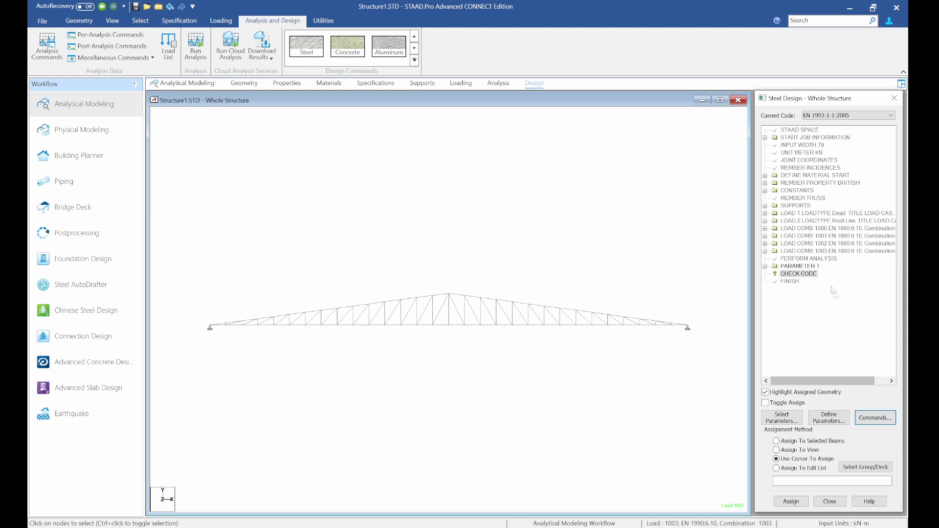
# Assign the CHECK CODE command to every truss member in view.
pyautogui.click(795, 276)
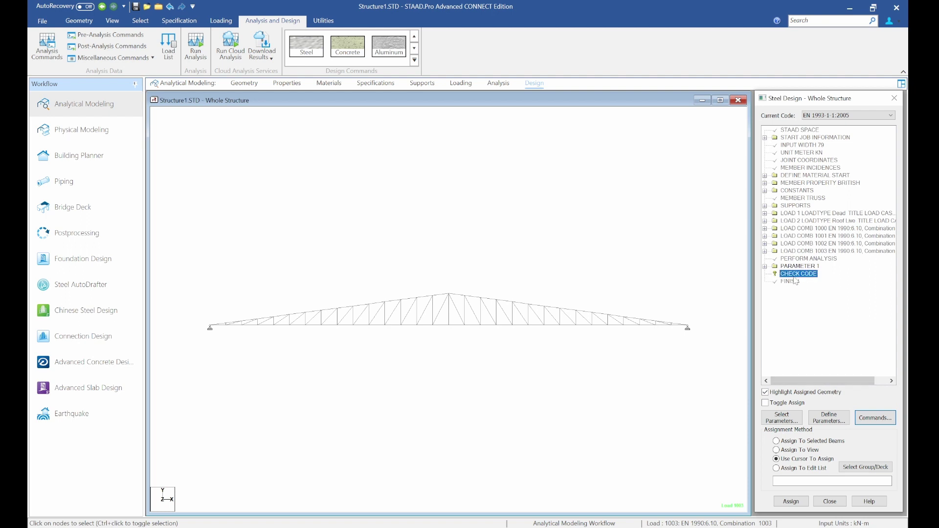
pyautogui.click(805, 450)
pyautogui.click(791, 501)
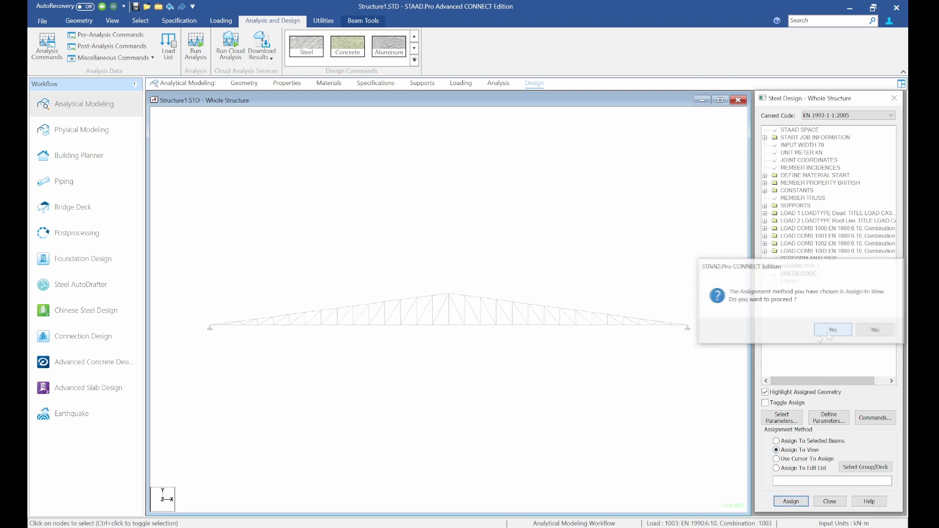
pyautogui.click(831, 330)
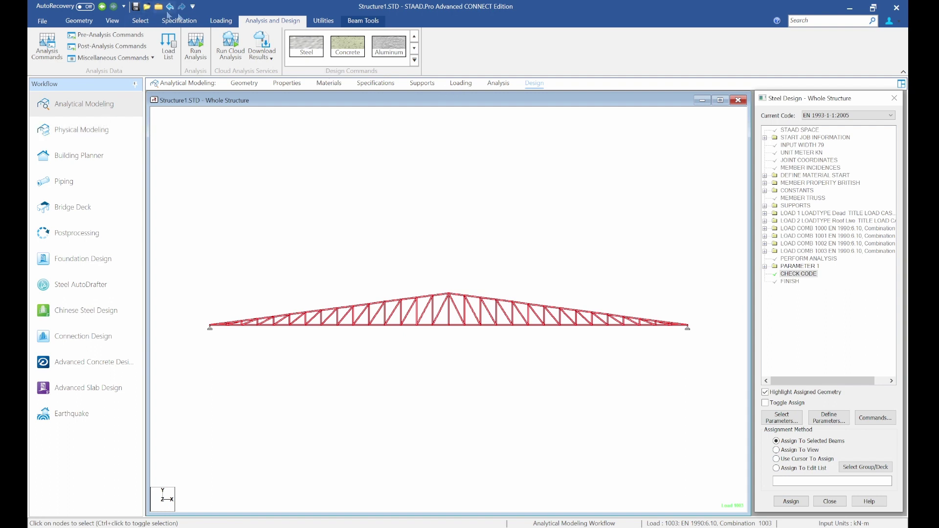
# Save and run the analysis, then review the output file's 0 errors and 2 duplicate-member warnings.
pyautogui.click(195, 47)
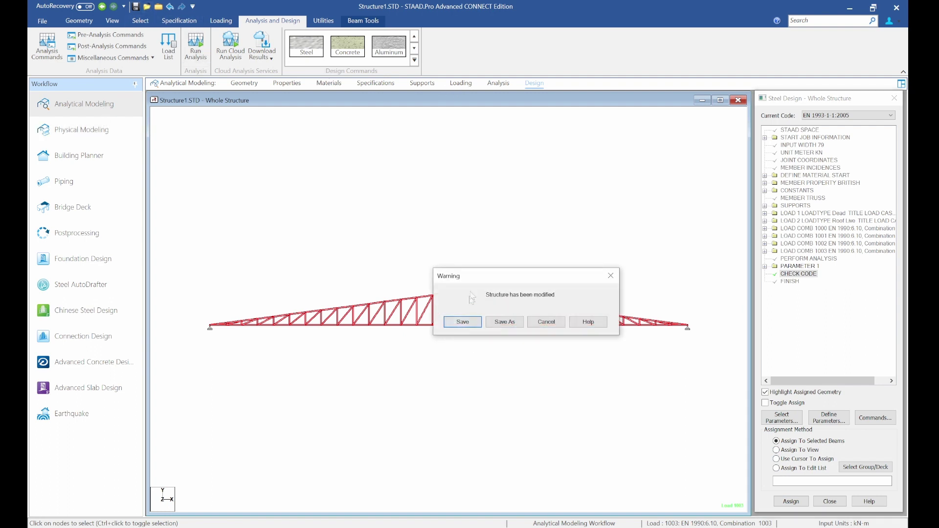
pyautogui.click(462, 322)
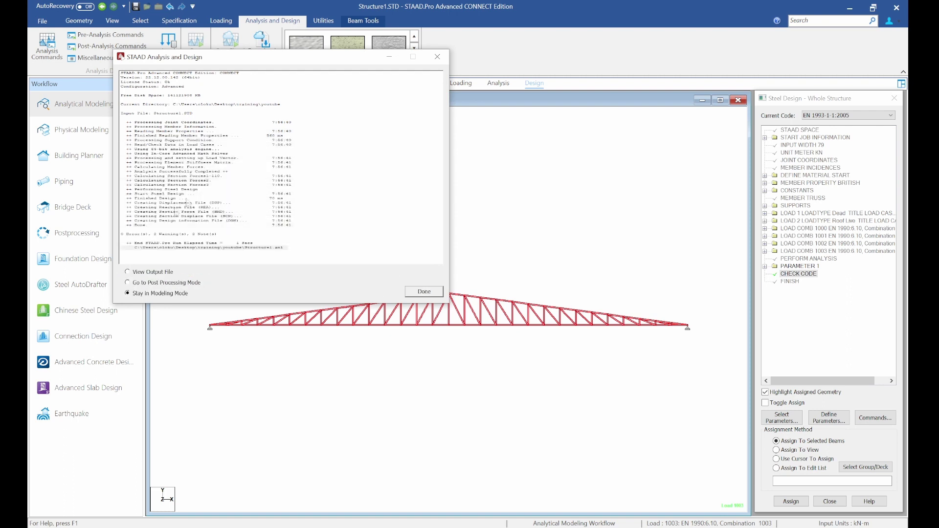
pyautogui.click(154, 272)
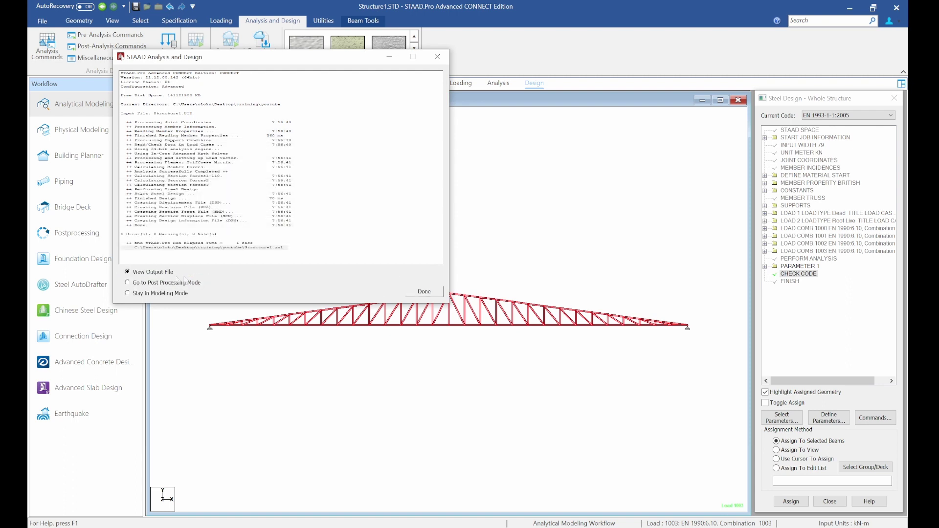
pyautogui.click(424, 292)
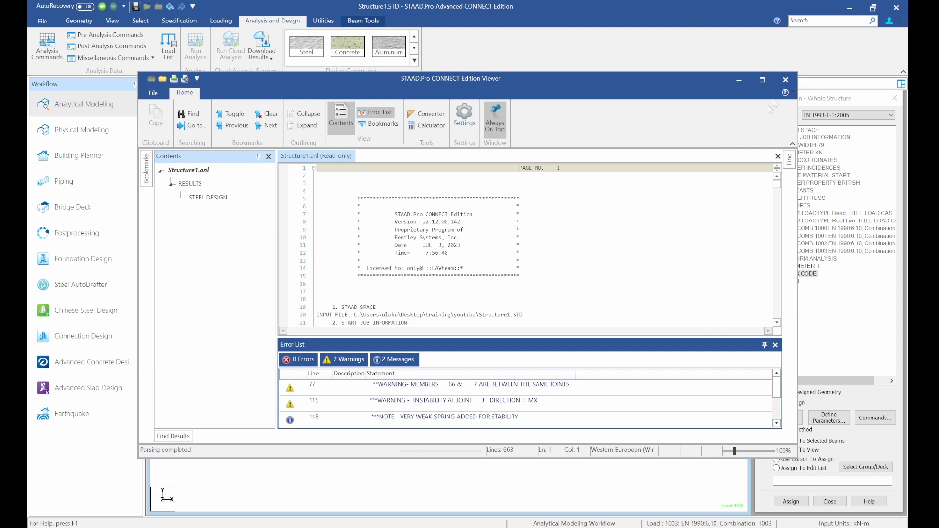
pyautogui.click(785, 79)
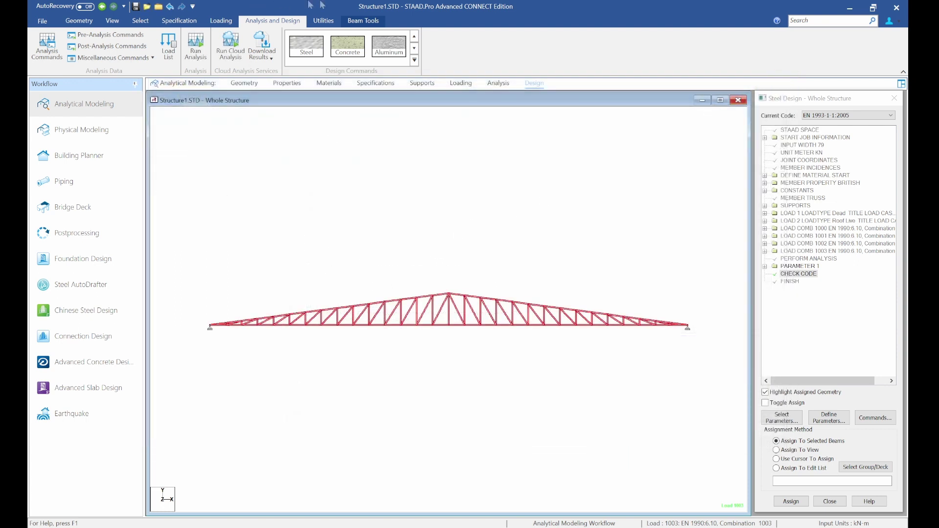
pyautogui.click(329, 22)
# Remove duplicate beam 66 with Duplicate Beams, save, and open the Structure1.STD command file.
pyautogui.click(73, 59)
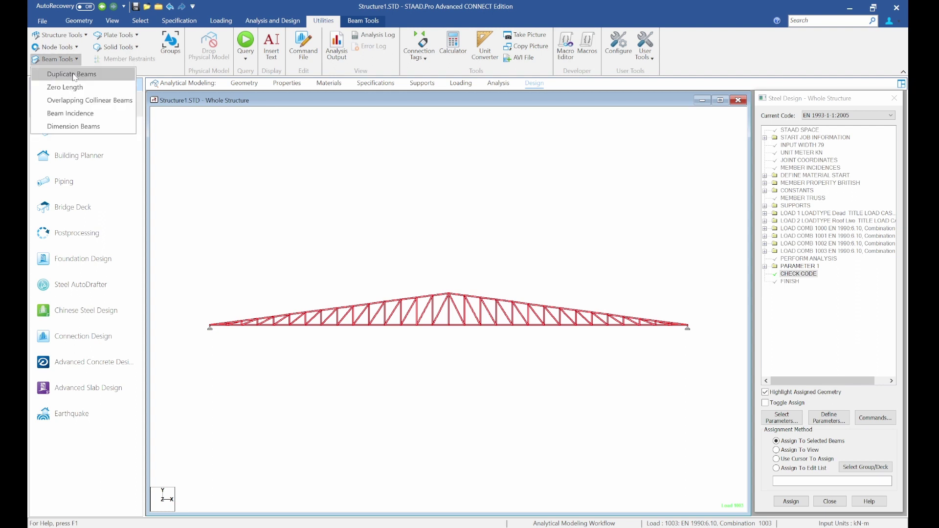
pyautogui.click(77, 72)
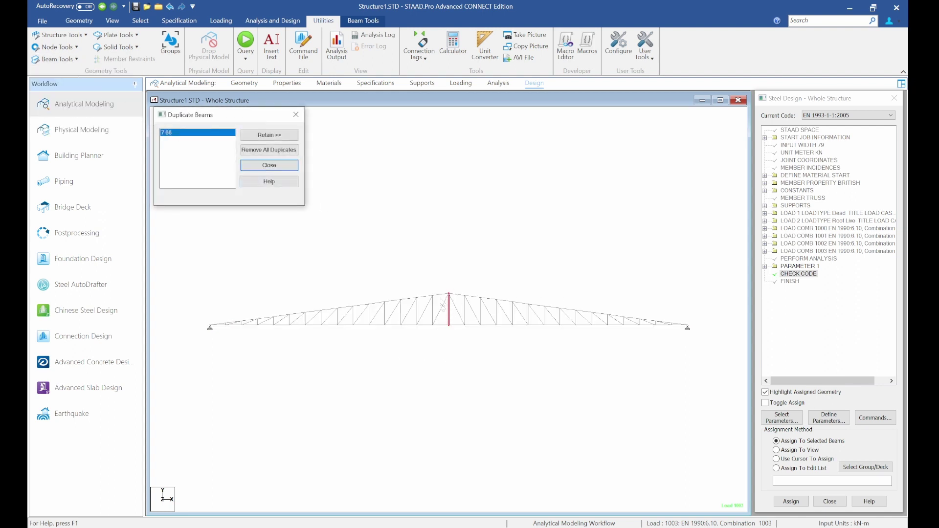
pyautogui.click(269, 149)
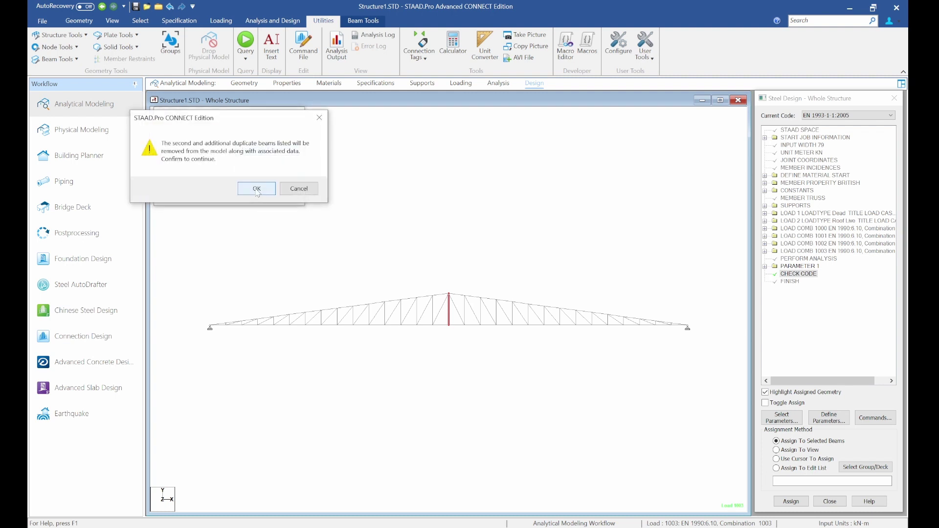
pyautogui.click(262, 189)
pyautogui.click(262, 189)
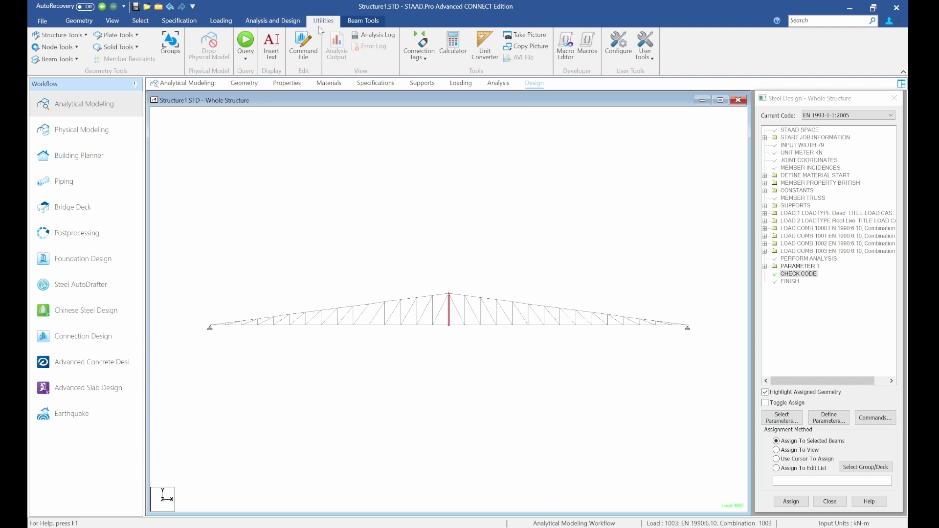
pyautogui.click(311, 55)
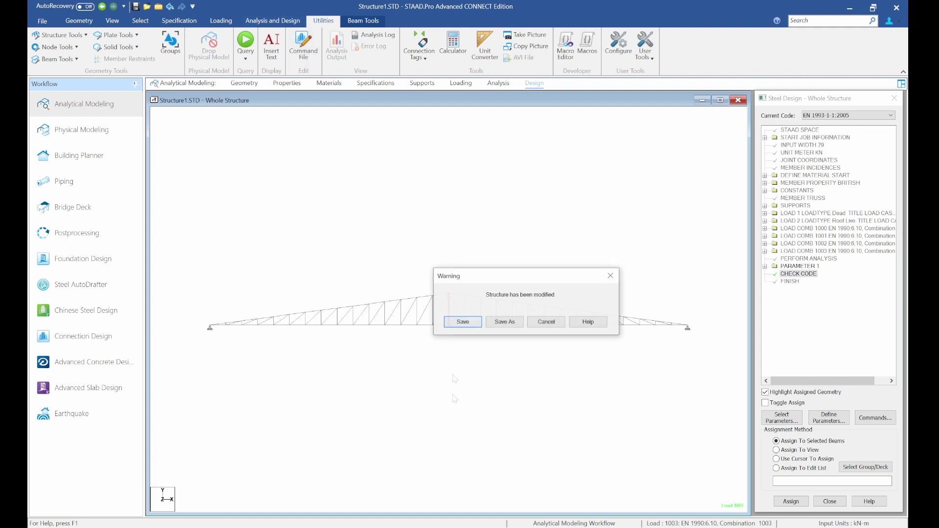
pyautogui.click(462, 323)
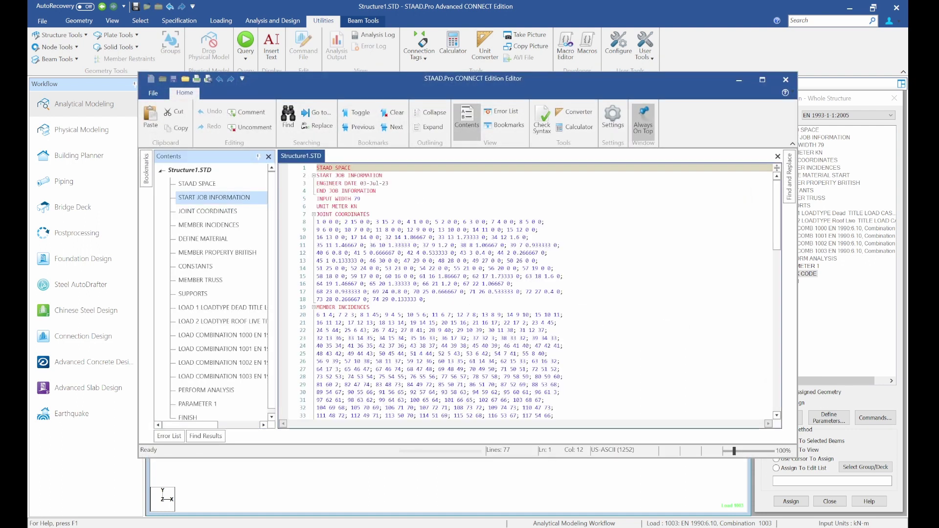
# Change line 1 of the command file to STAAD TRUSS, save it, and rerun the analysis.
pyautogui.press('BackSpace')
pyautogui.press('BackSpace')
pyautogui.press('BackSpace')
pyautogui.write('truss')
pyautogui.hotkey('ctrl', 's')
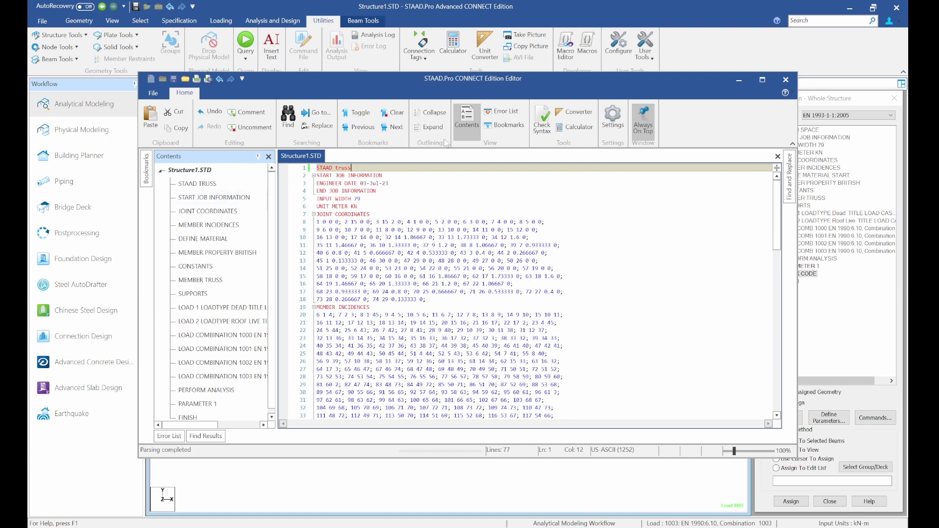
pyautogui.click(785, 80)
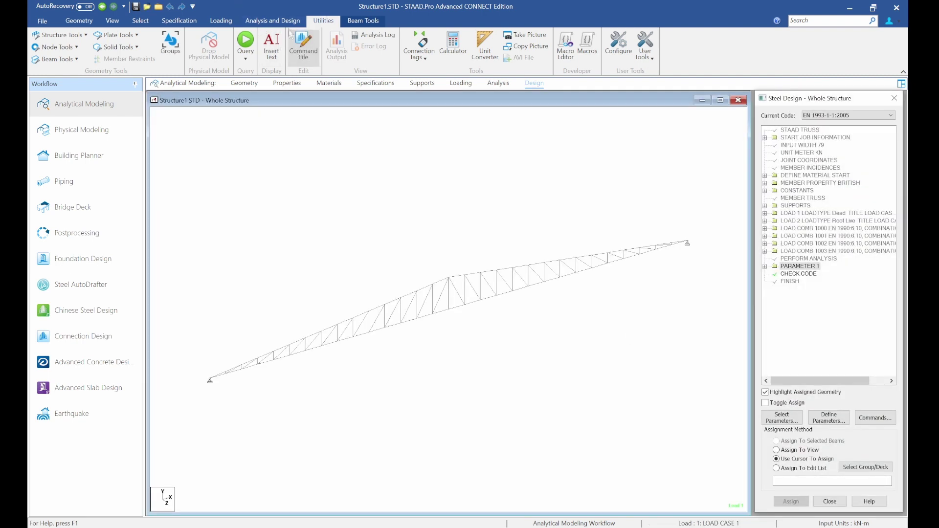
pyautogui.click(273, 21)
pyautogui.click(195, 45)
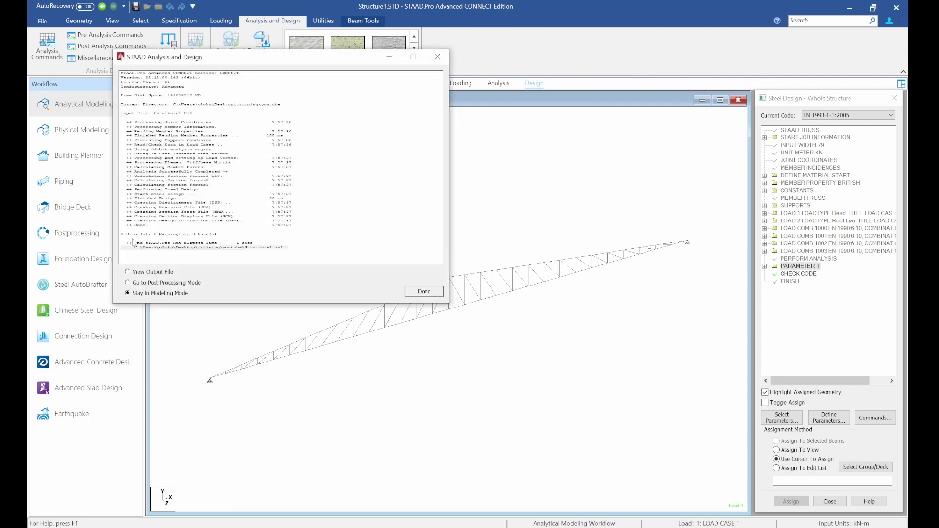
# Enter post-processing for all load cases and show the Utilization layout of member ratios.
pyautogui.click(185, 283)
pyautogui.click(424, 292)
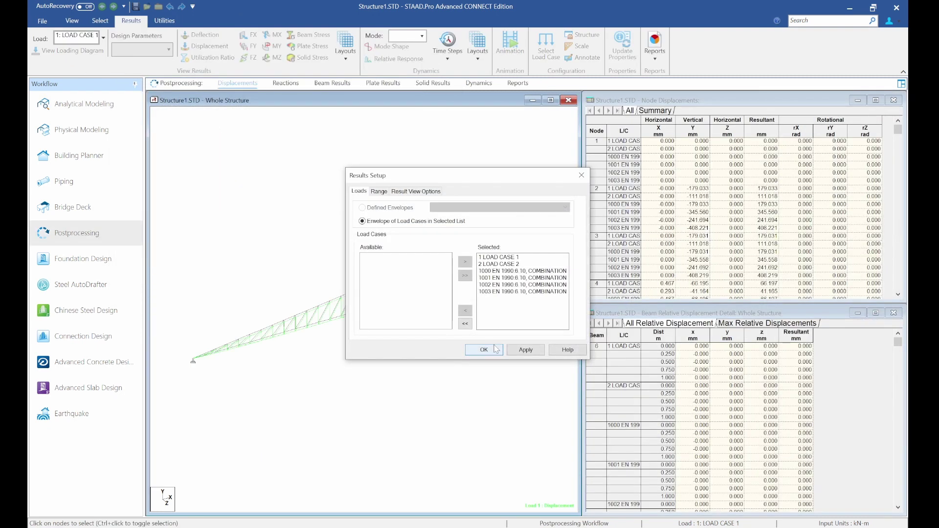
pyautogui.click(484, 349)
pyautogui.click(348, 65)
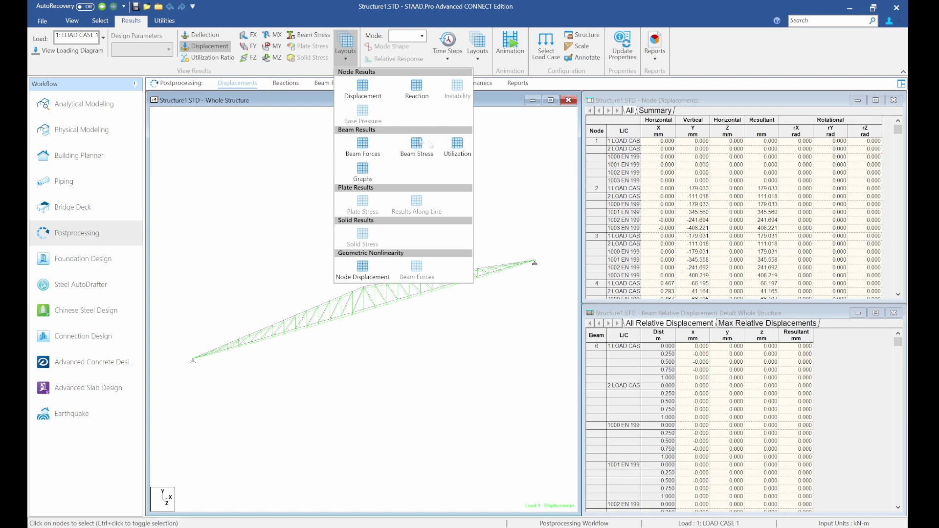
pyautogui.click(457, 152)
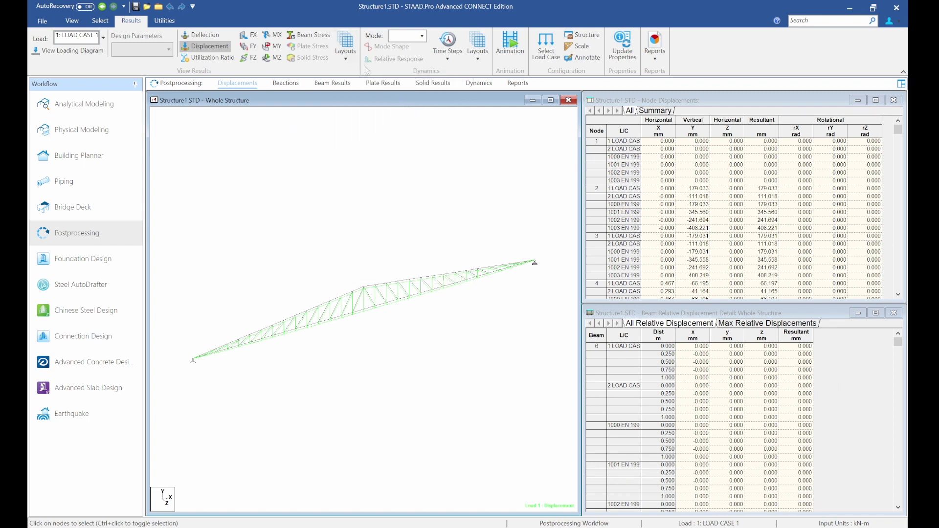
pyautogui.click(348, 65)
pyautogui.click(456, 149)
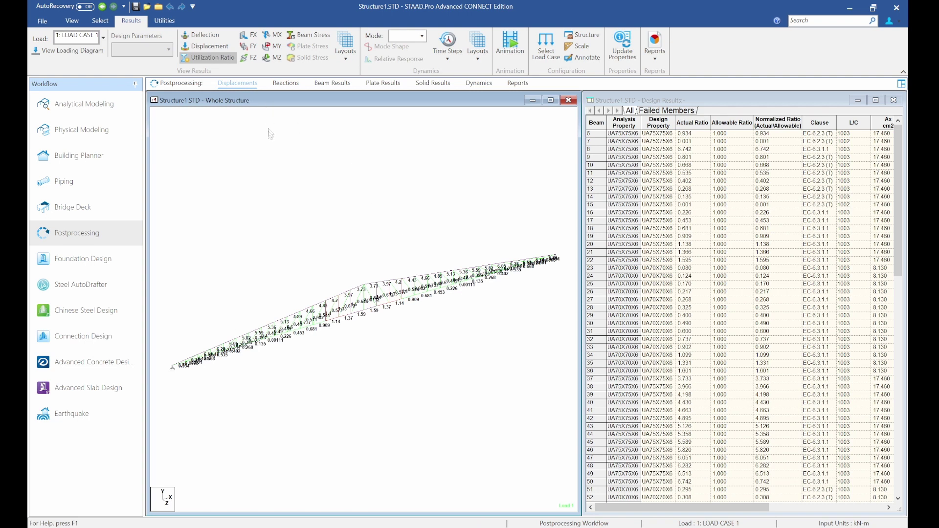
# Show the truss in front elevation and zoom in on its utilization labels.
pyautogui.click(72, 21)
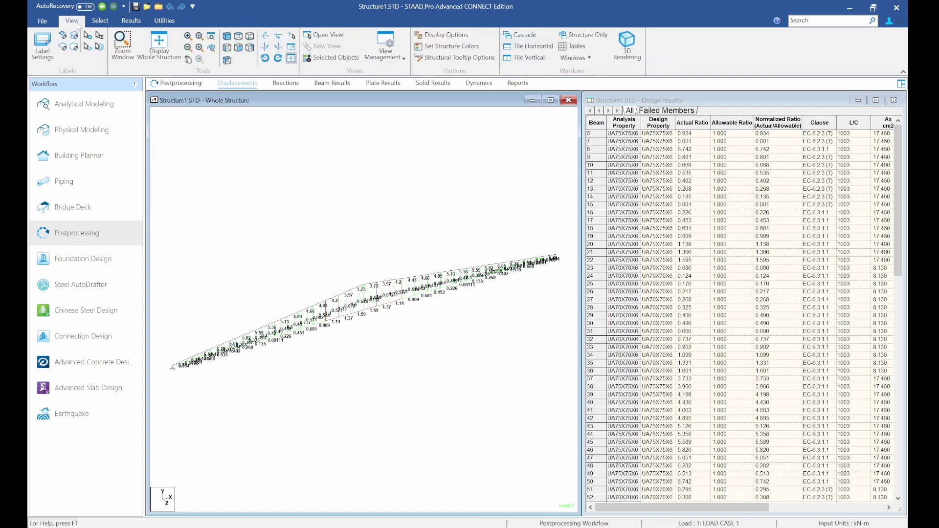
pyautogui.click(238, 47)
pyautogui.scroll(3, 387, 357)
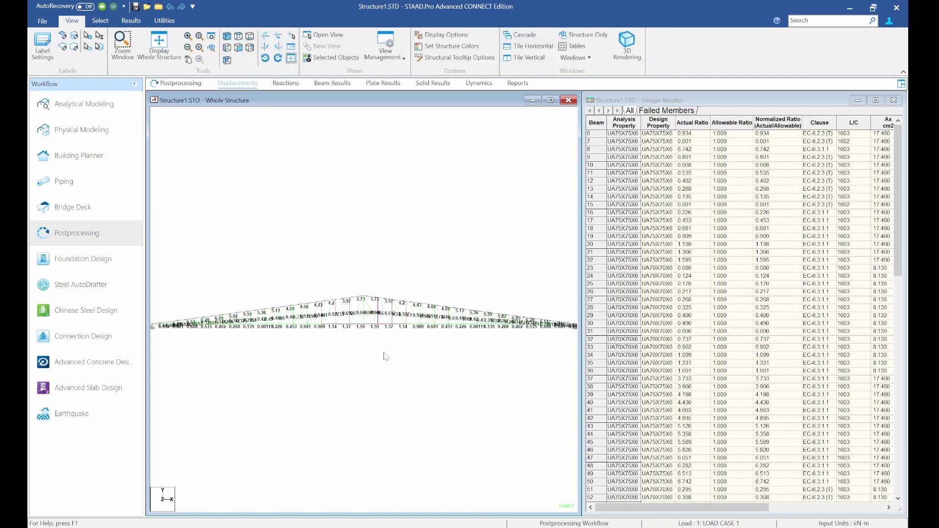
pyautogui.scroll(-3, 396, 335)
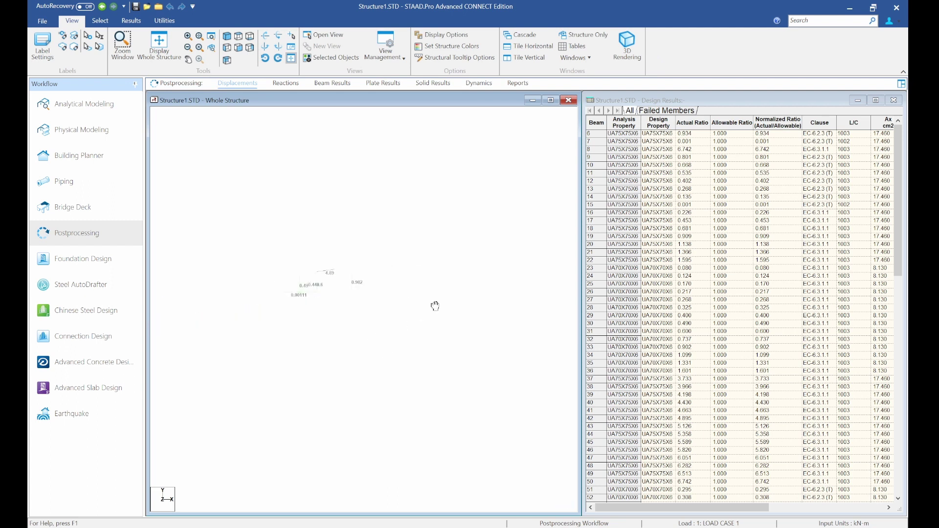
pyautogui.scroll(5, 435, 305)
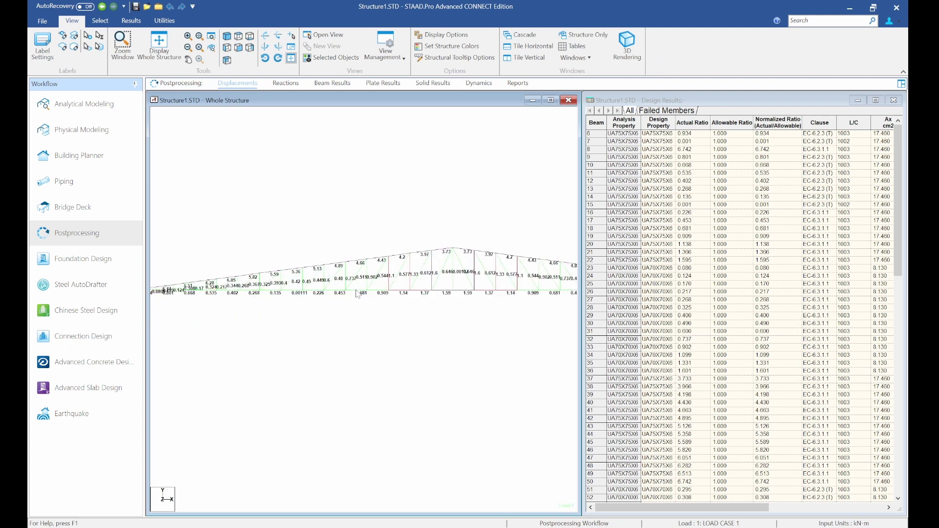
pyautogui.scroll(-5, 386, 299)
pyautogui.scroll(5, 375, 289)
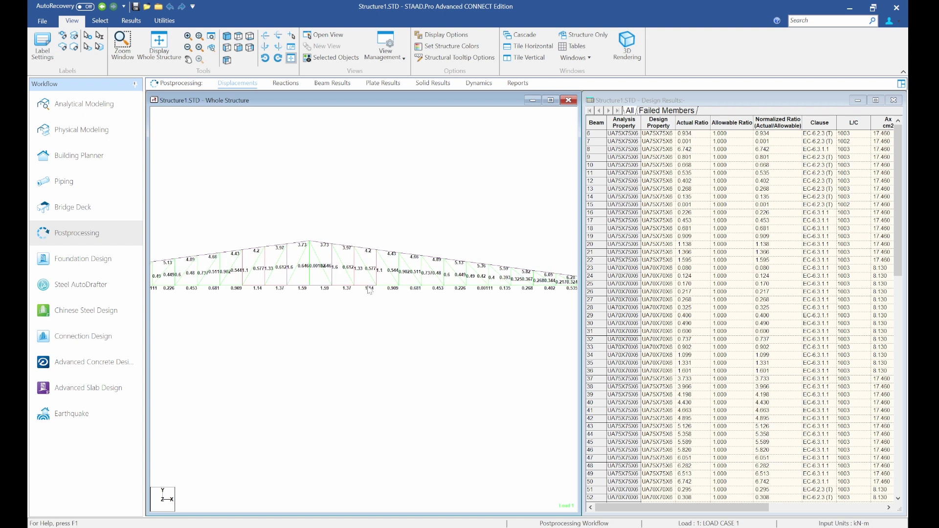
# Inspect the design results of bottom-chord beam 79 and top-chord beam 98 (4.198).
pyautogui.click(368, 287)
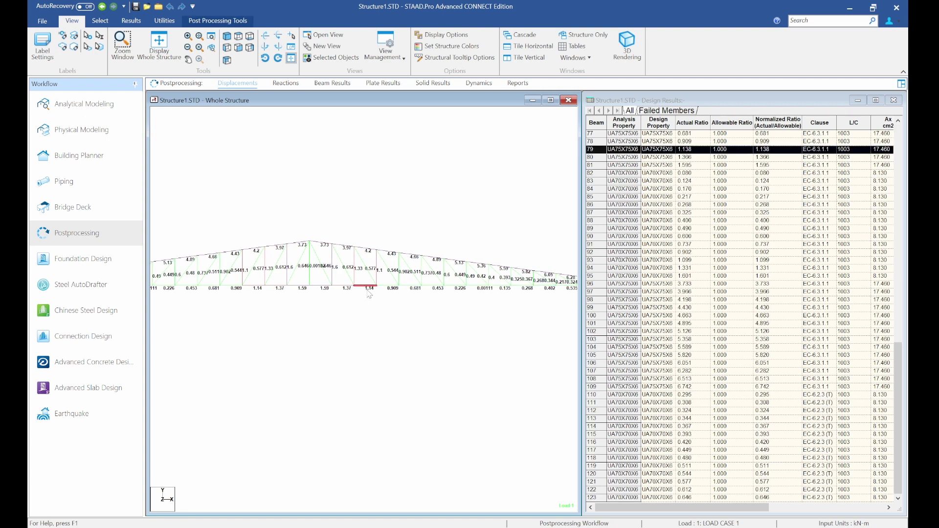
pyautogui.click(369, 251)
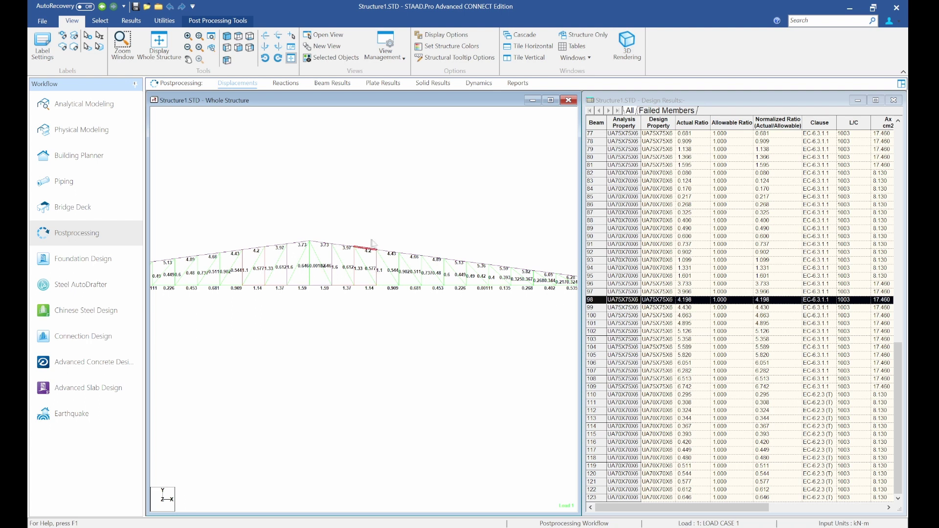
pyautogui.moveTo(527, 280); pyautogui.dragTo(527, 280, button='middle')
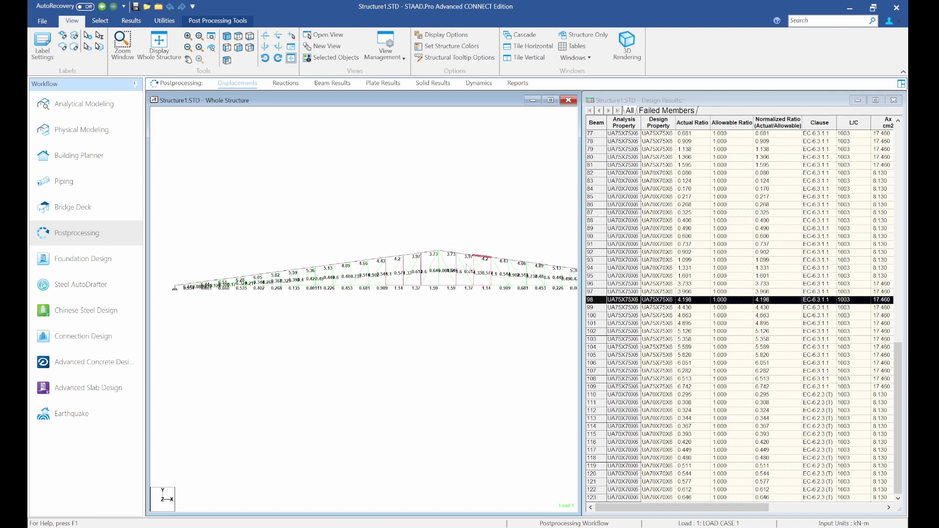
pyautogui.moveTo(446, 277); pyautogui.dragTo(420, 272, button='middle')
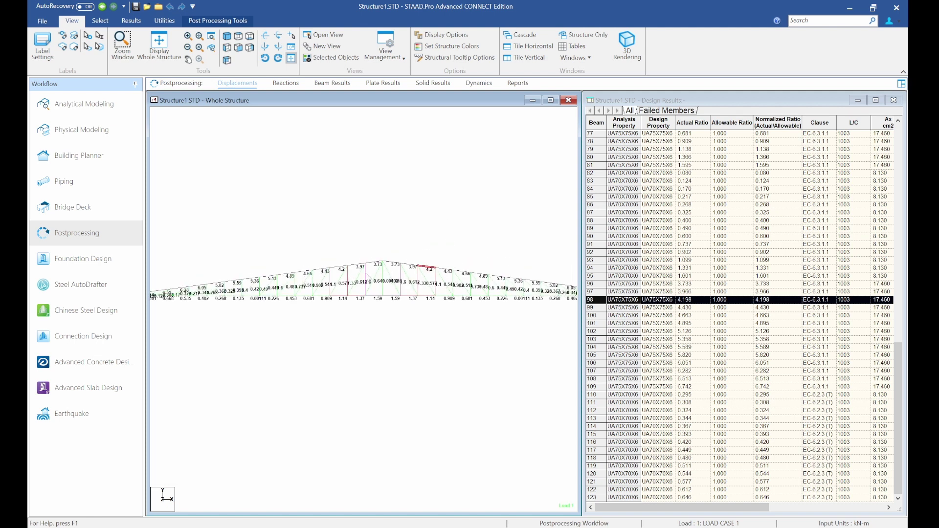
# Change section Ref 1 from UA75X75X6 to long-leg-back-to-back (LD) UA120x120x10 double angles.
pyautogui.click(119, 112)
pyautogui.click(287, 82)
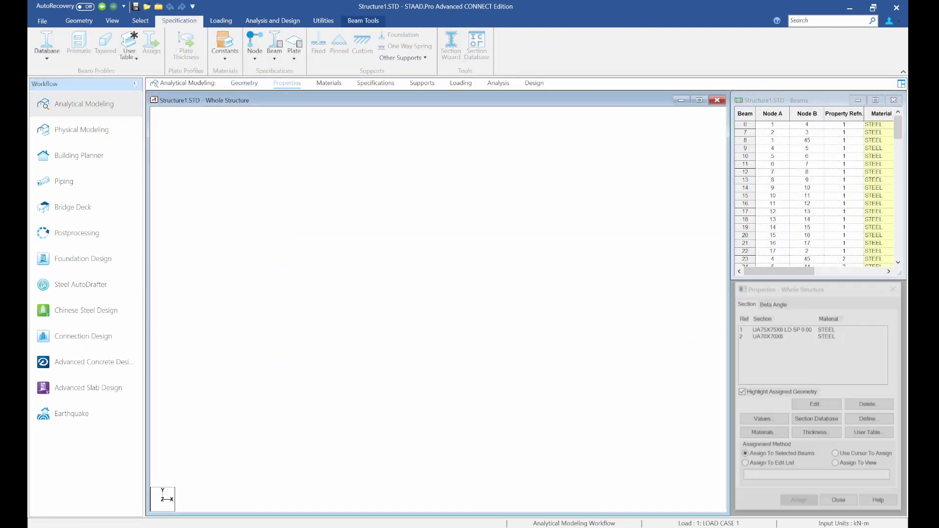
pyautogui.doubleClick(781, 329)
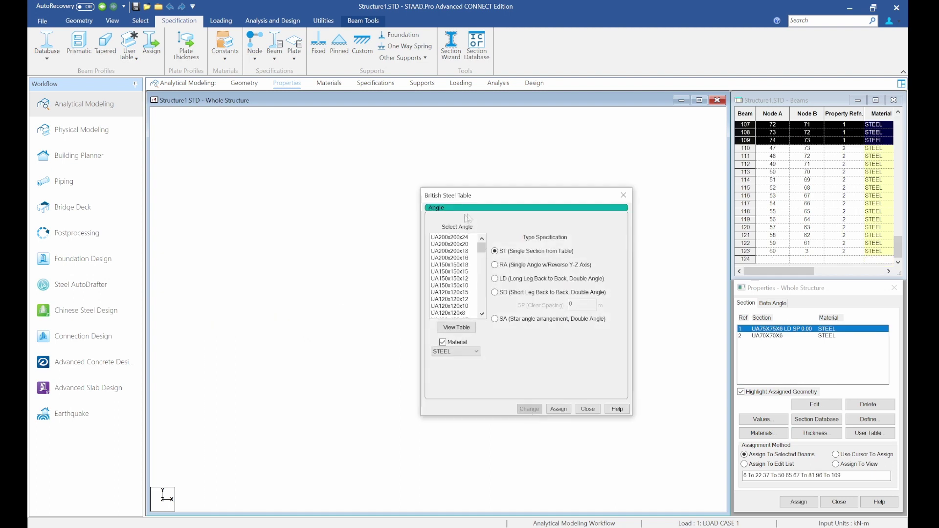
pyautogui.click(494, 278)
pyautogui.scroll(-4, 457, 286)
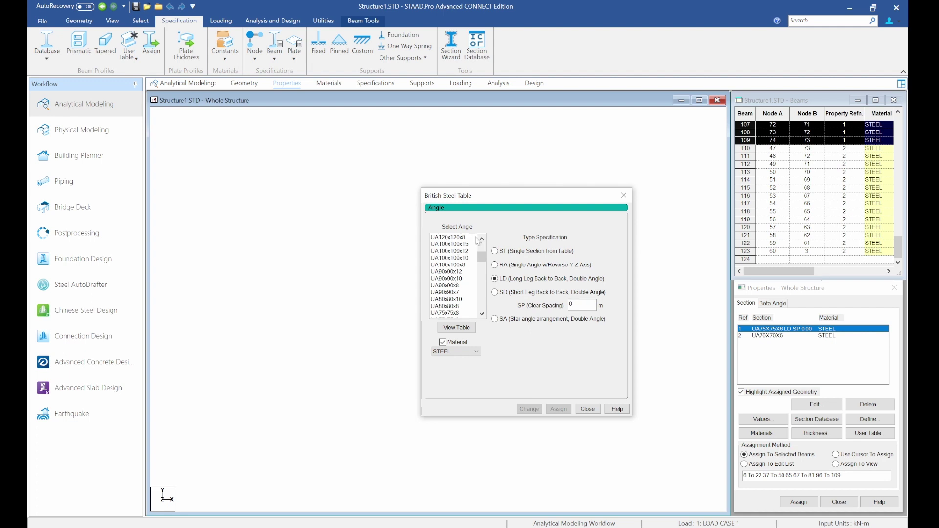
pyautogui.click(482, 238)
pyautogui.click(459, 238)
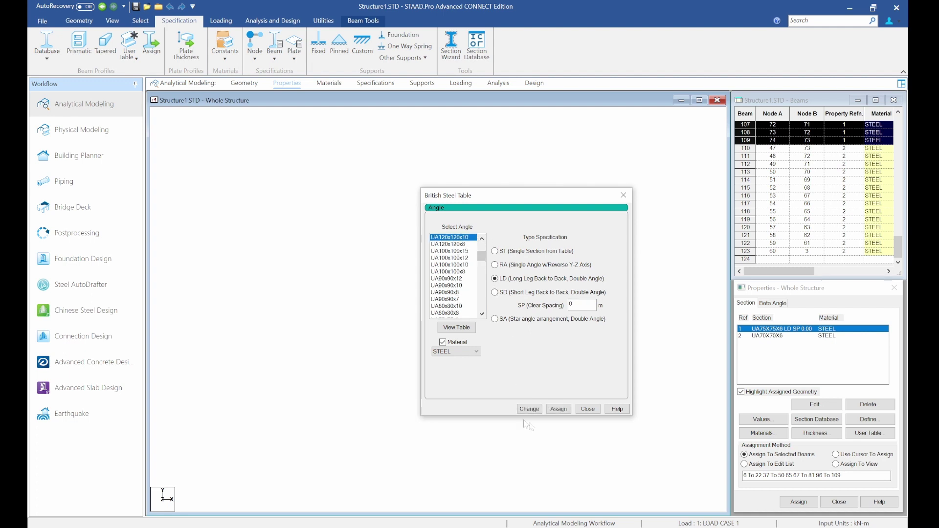
pyautogui.click(529, 408)
pyautogui.click(562, 332)
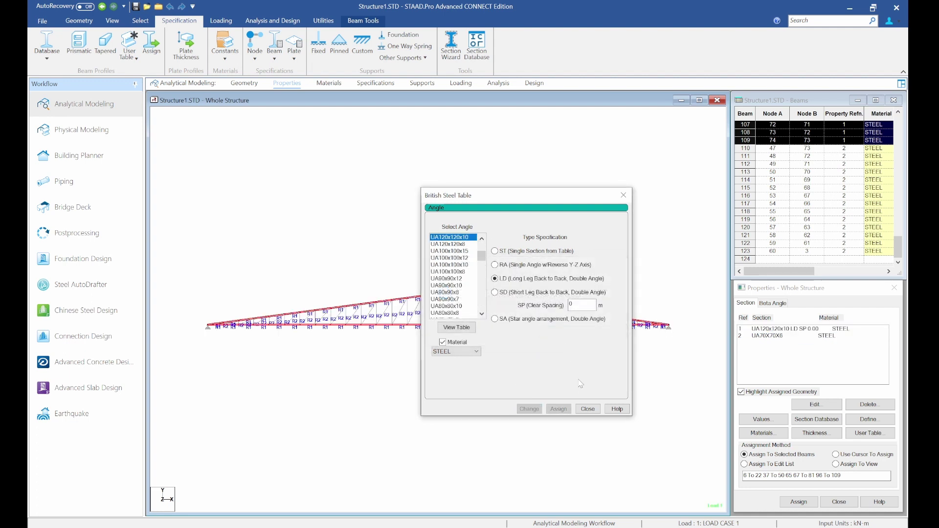
pyautogui.click(587, 409)
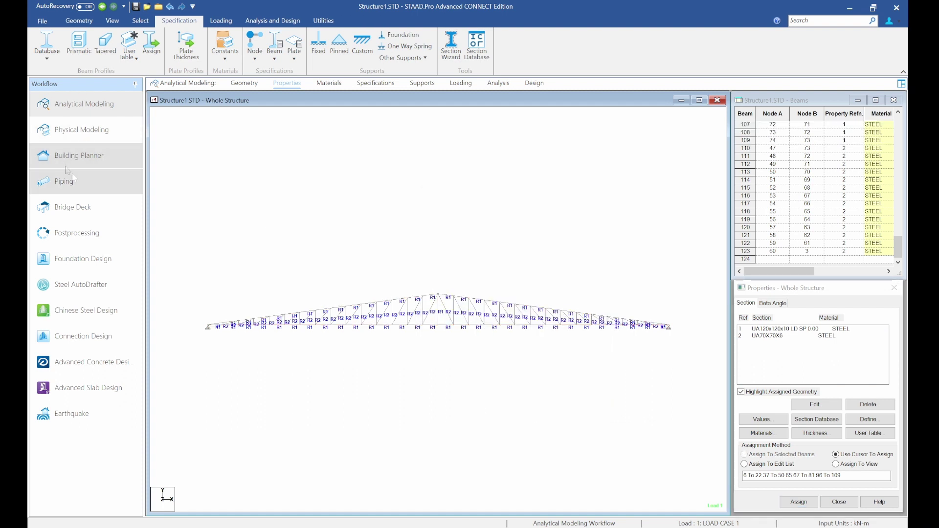
# Save, rerun the analysis for all load cases, and show the Utilization layout with beam 8 at 1.883.
pyautogui.click(110, 237)
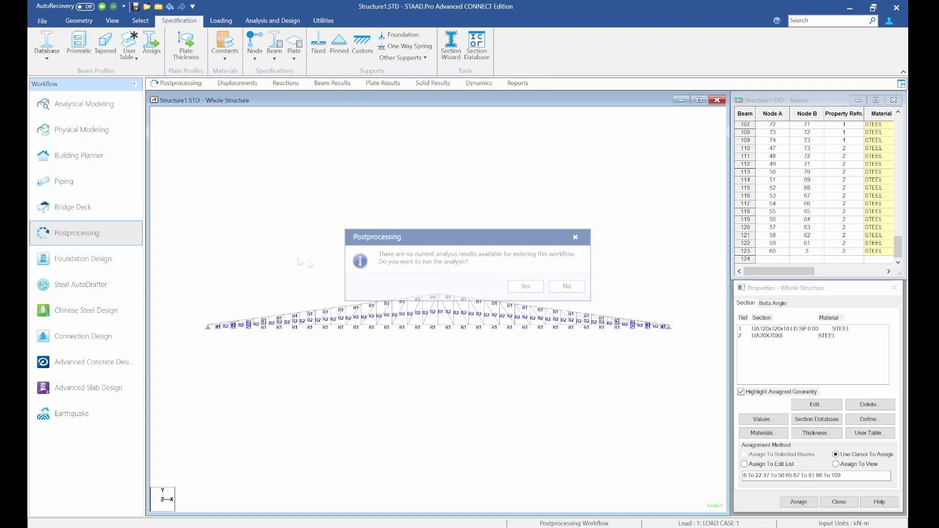
pyautogui.click(524, 288)
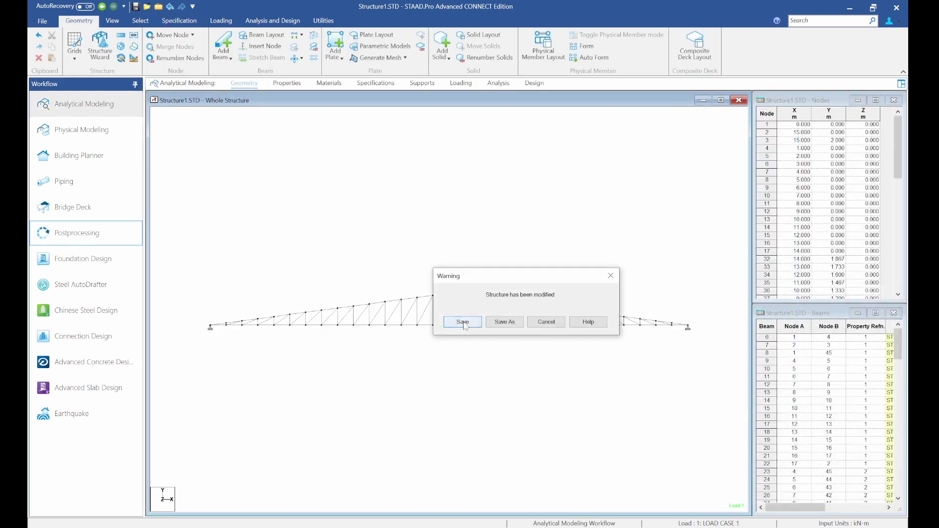
pyautogui.click(457, 321)
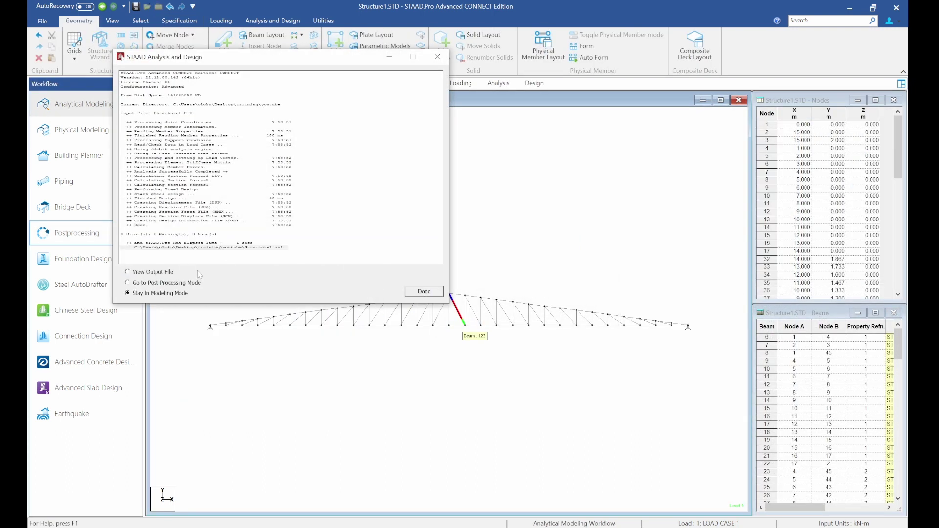
pyautogui.click(178, 285)
pyautogui.click(424, 291)
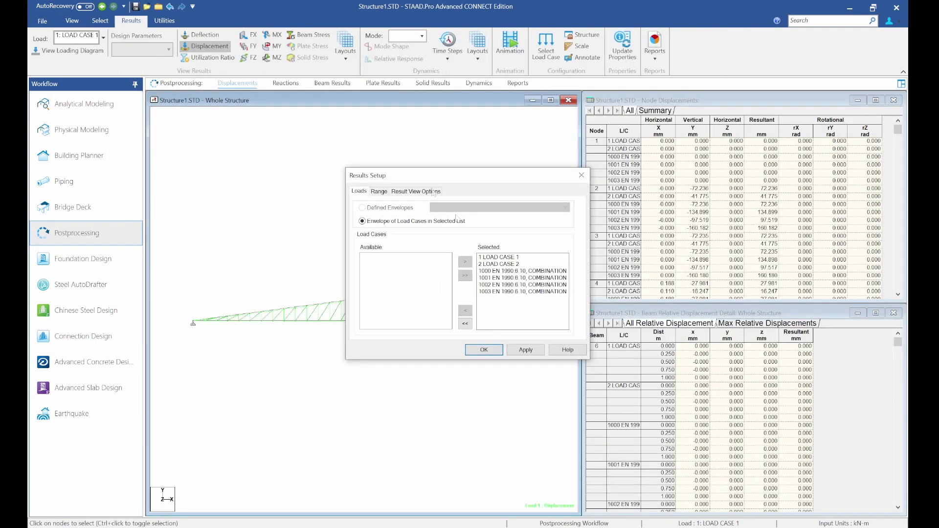
pyautogui.click(484, 350)
pyautogui.click(346, 49)
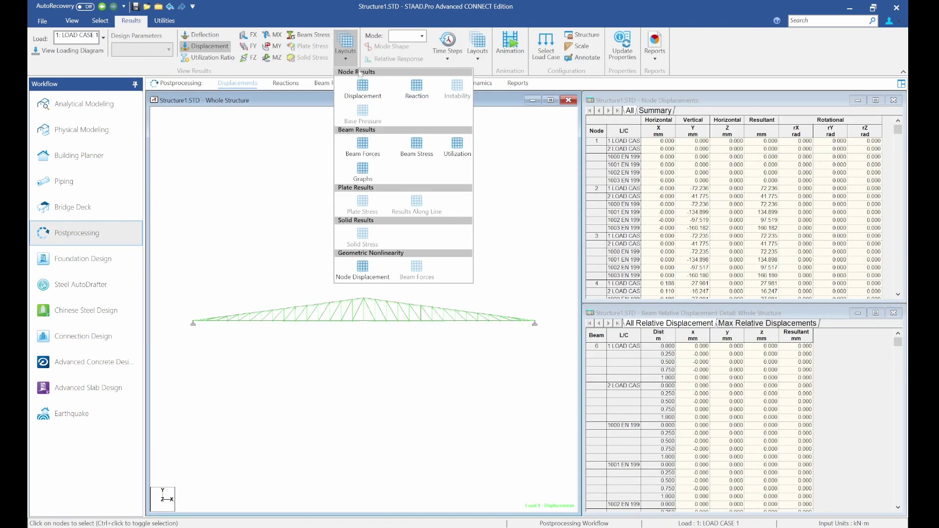
pyautogui.click(454, 154)
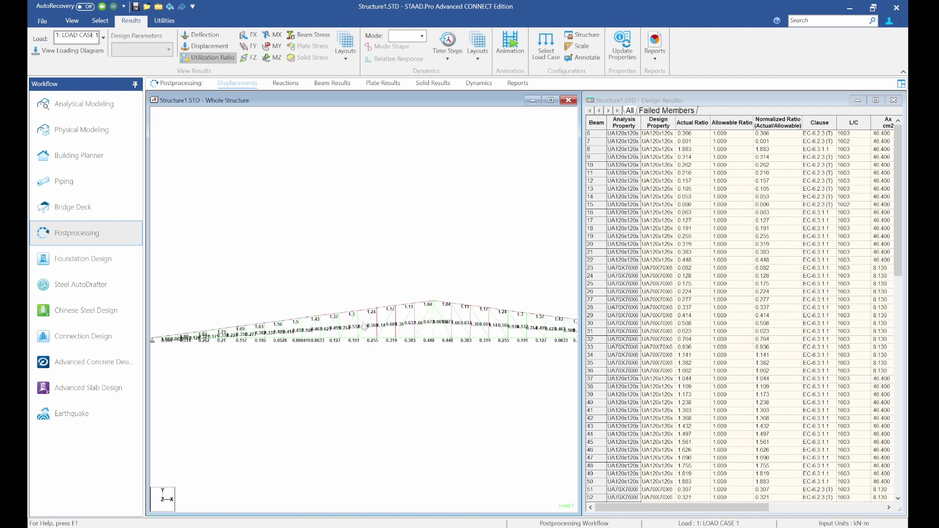
# Check top-chord beam 41's ratio of 1.303 and rotate the truss to review other ratios.
pyautogui.click(349, 313)
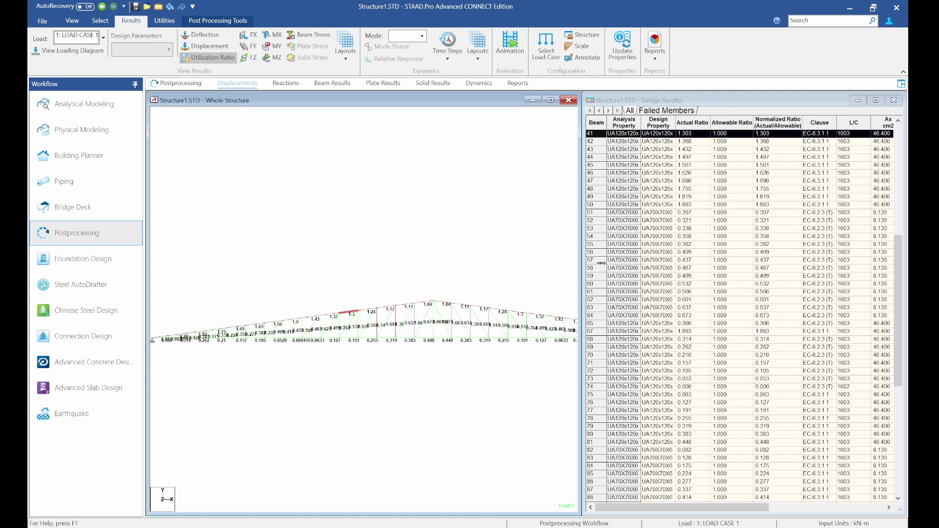
pyautogui.scroll(5, 854, 198)
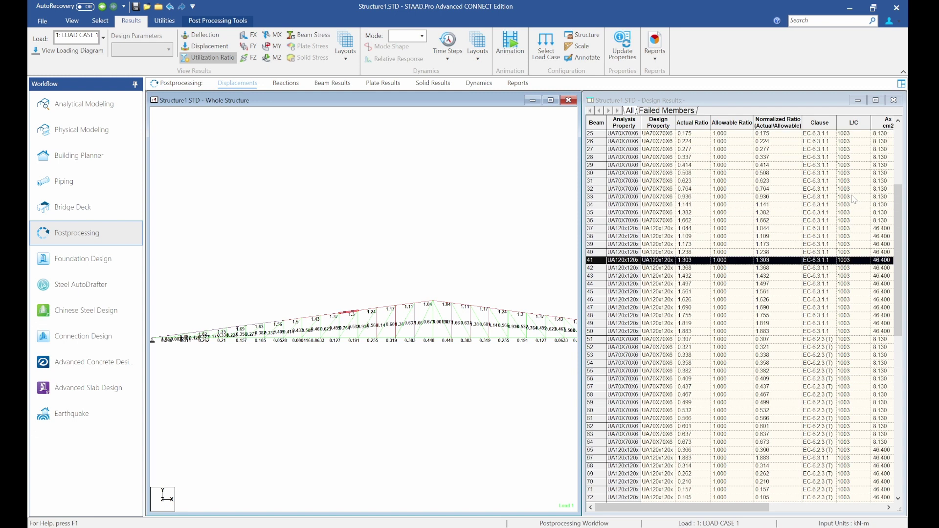
pyautogui.scroll(6, 854, 199)
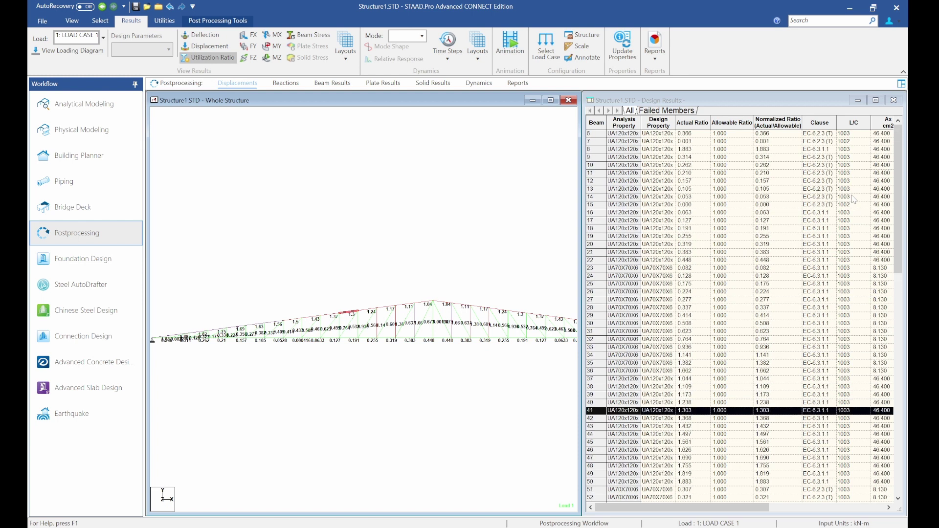
pyautogui.moveTo(458, 313); pyautogui.dragTo(382, 299, button='middle')
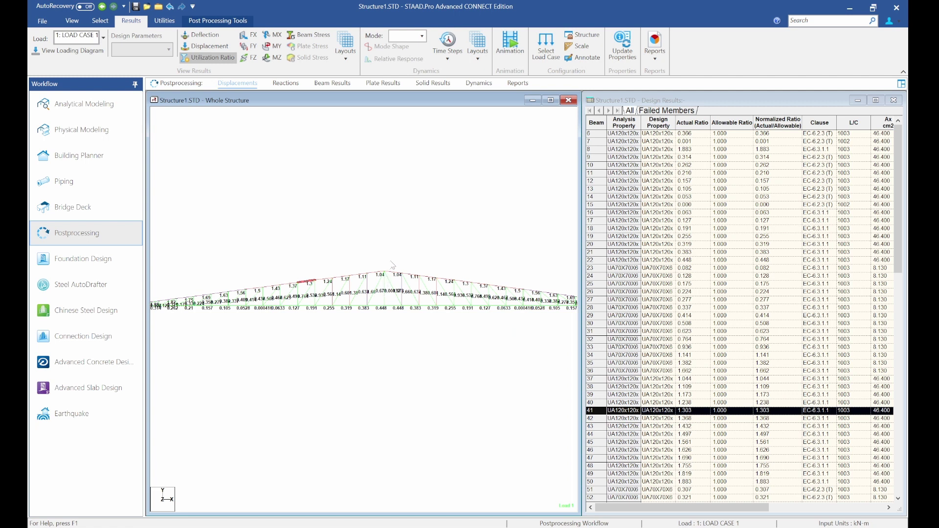